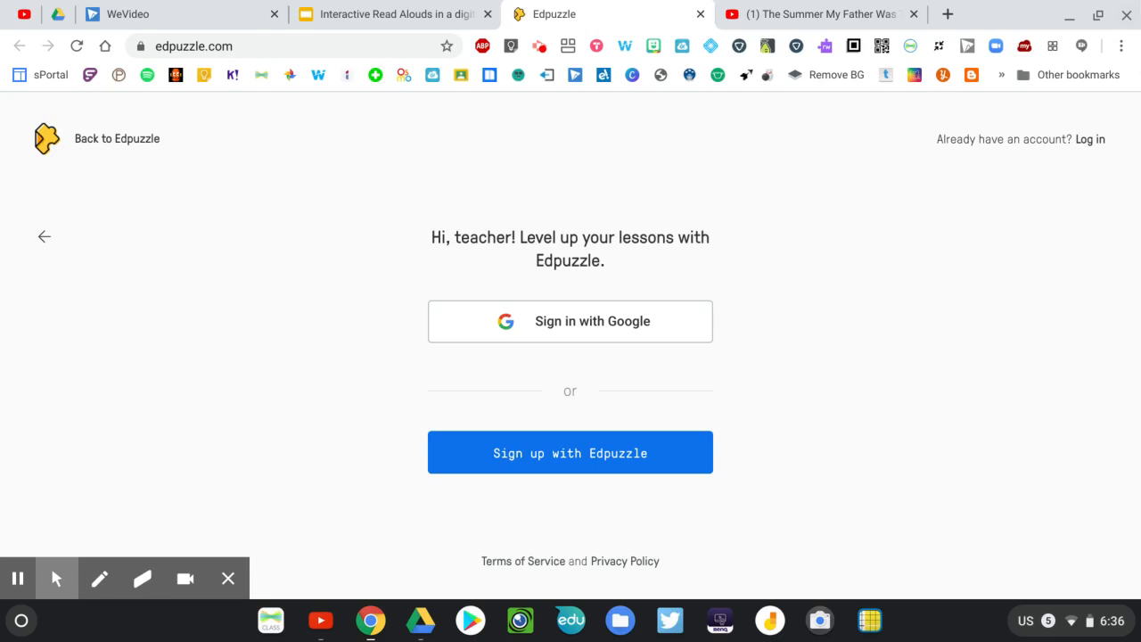
# Log in to Edpuzzle as a teacher through Google with the school account
pyautogui.click(1091, 138)
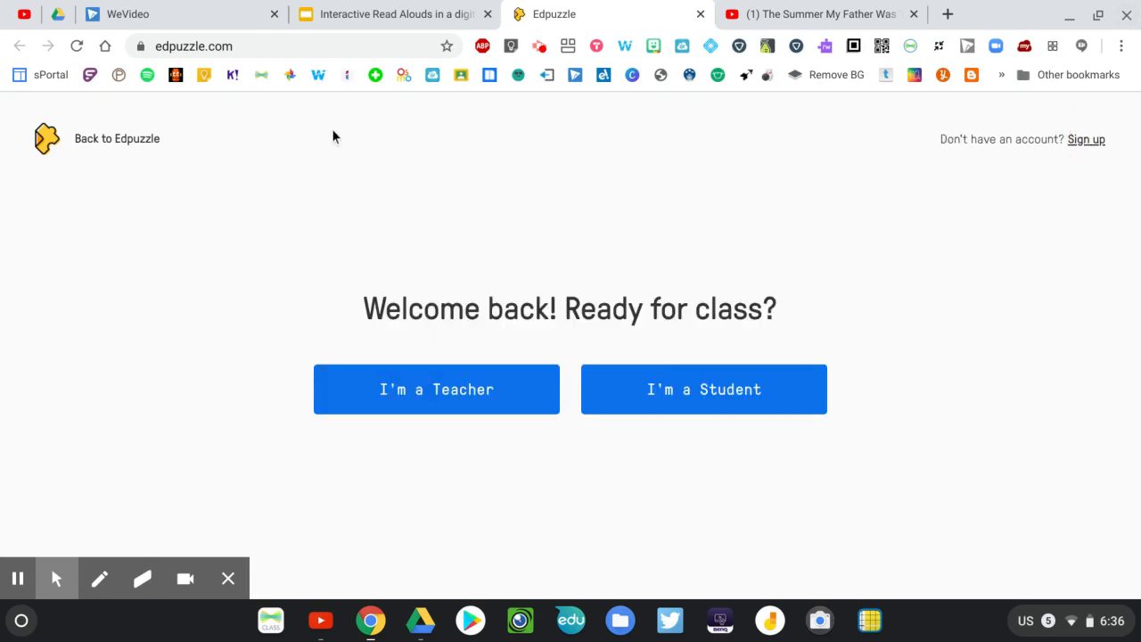
pyautogui.click(416, 407)
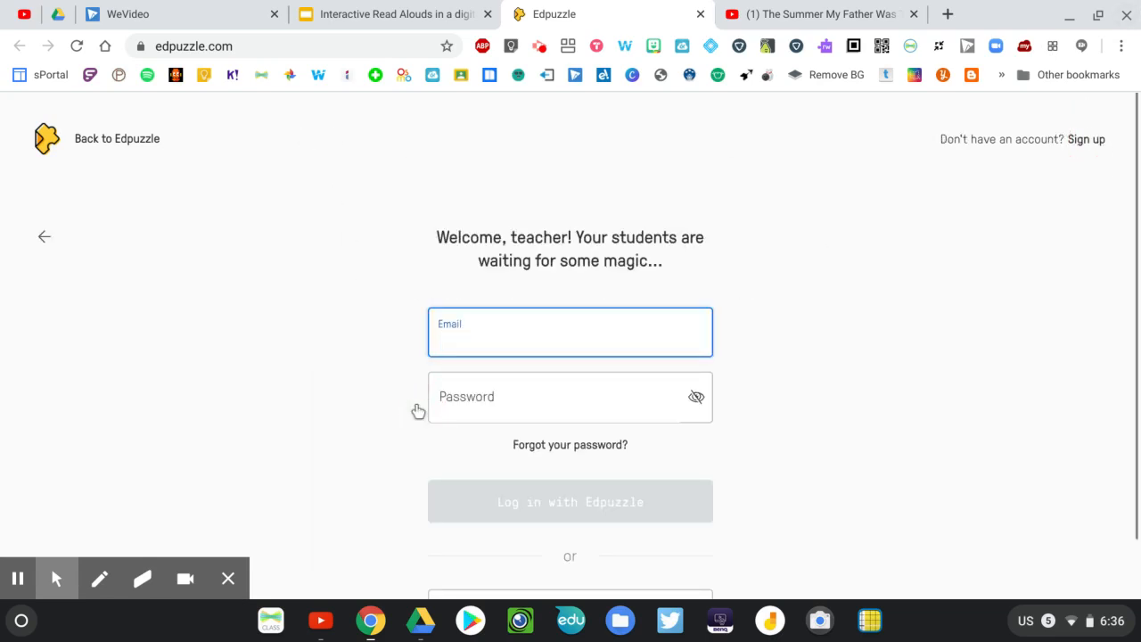
pyautogui.scroll(-1, 418, 410)
pyautogui.click(570, 538)
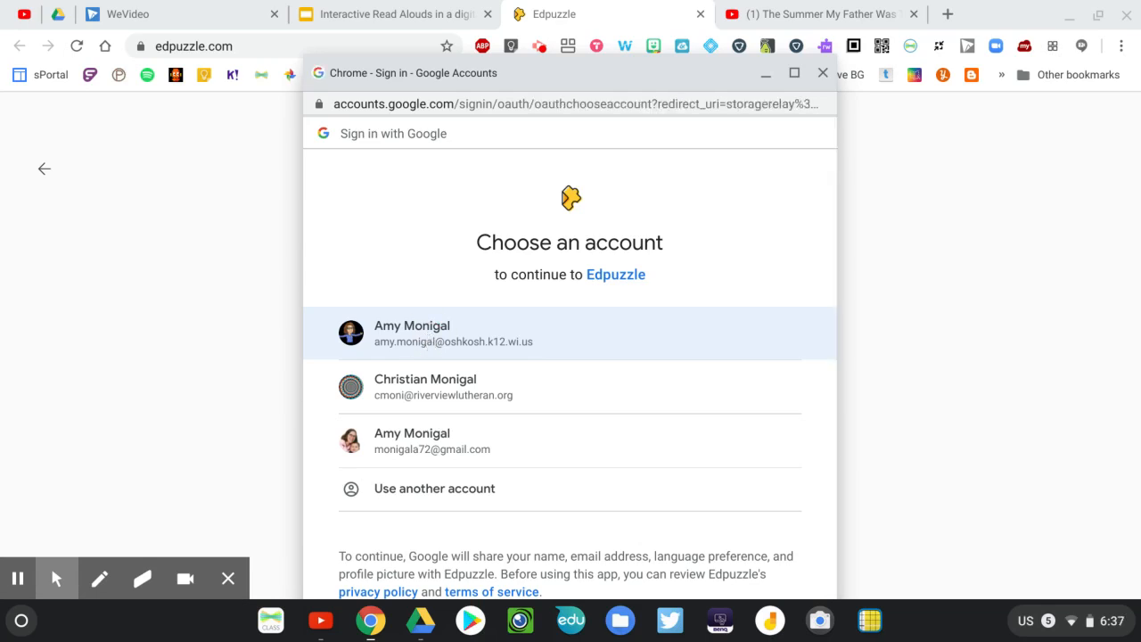
pyautogui.click(433, 338)
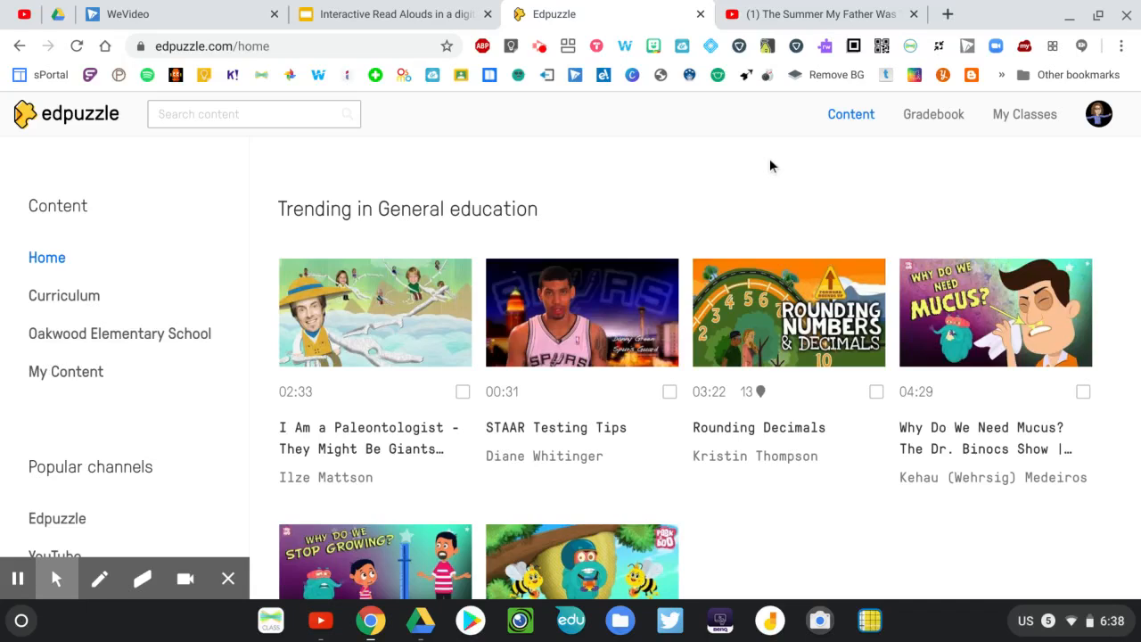
# Create a new Classic class named "Practice Edpuzzle" without a description
pyautogui.click(1014, 122)
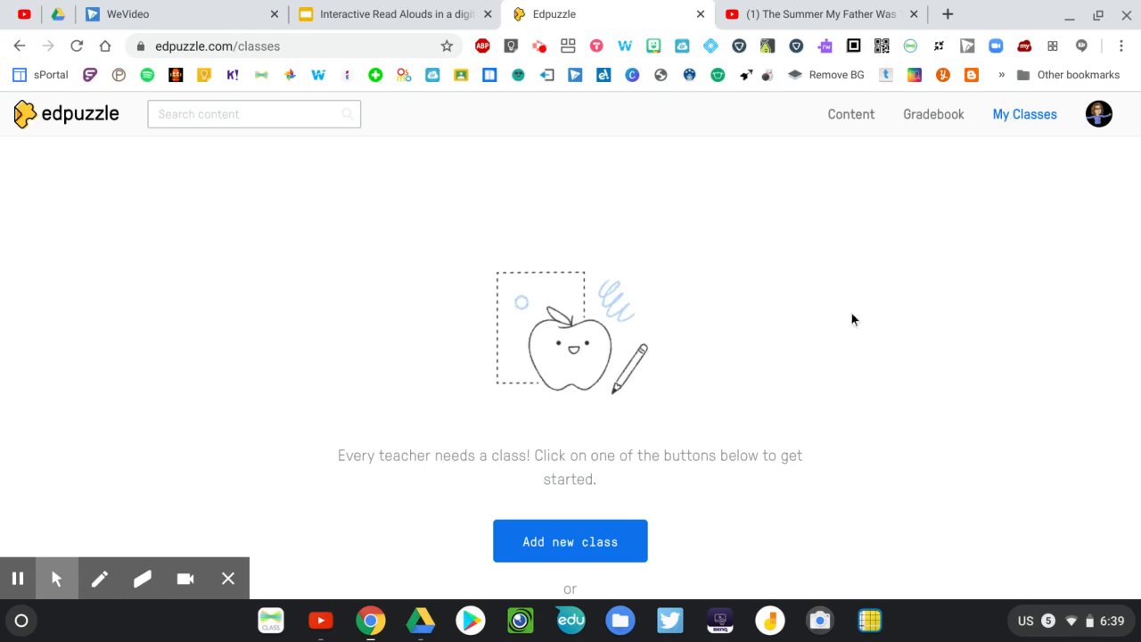
pyautogui.scroll(-1, 851, 319)
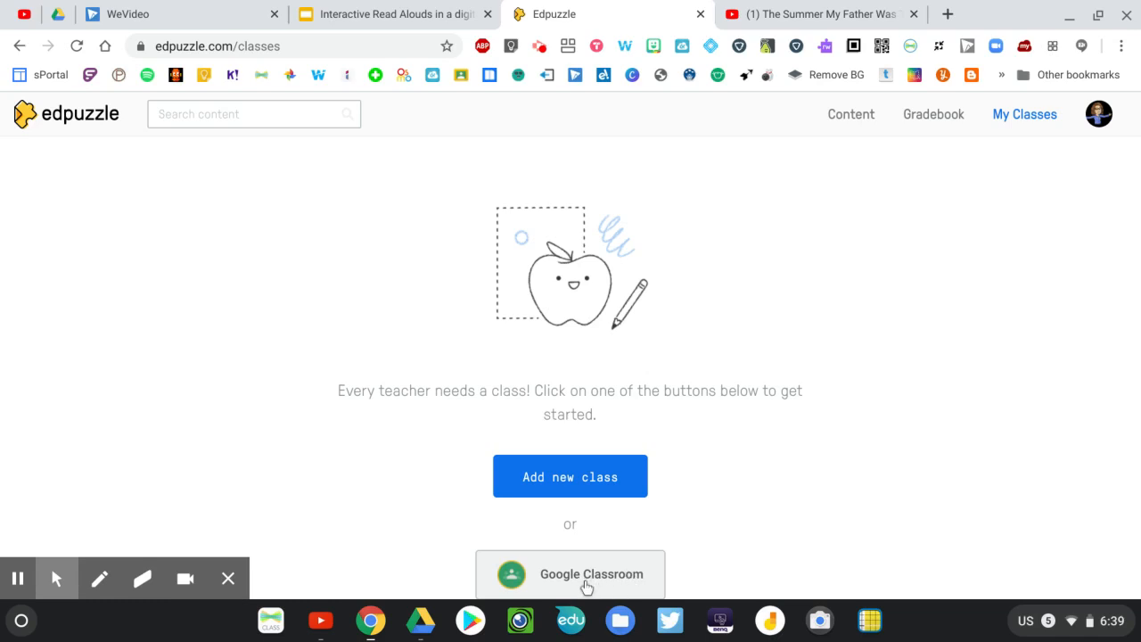
pyautogui.click(578, 477)
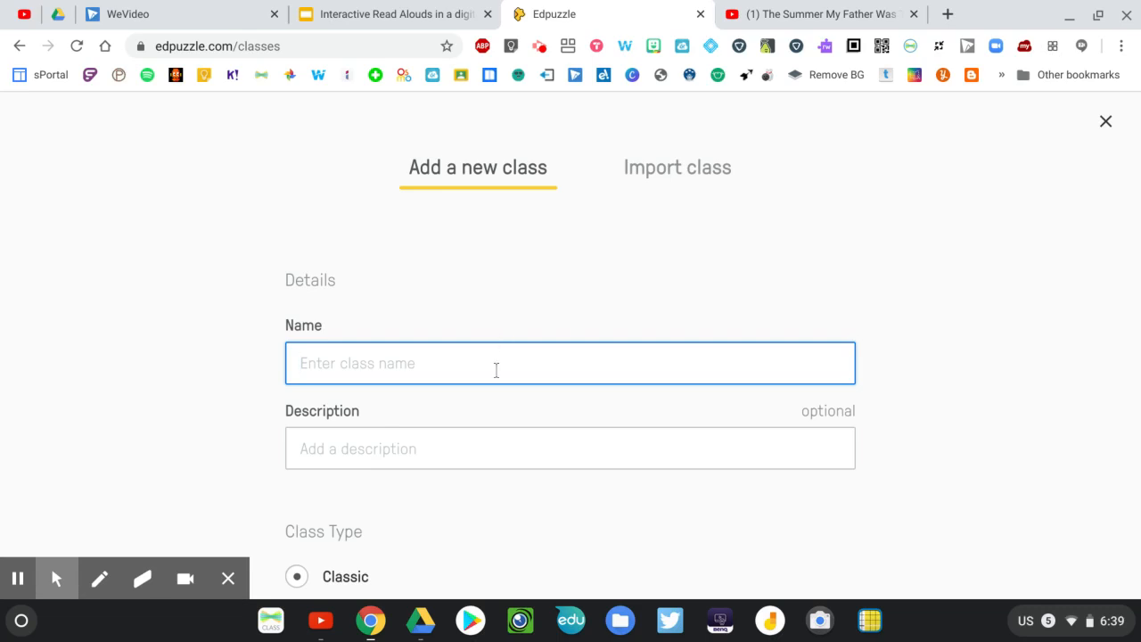
pyautogui.write('Pracei')
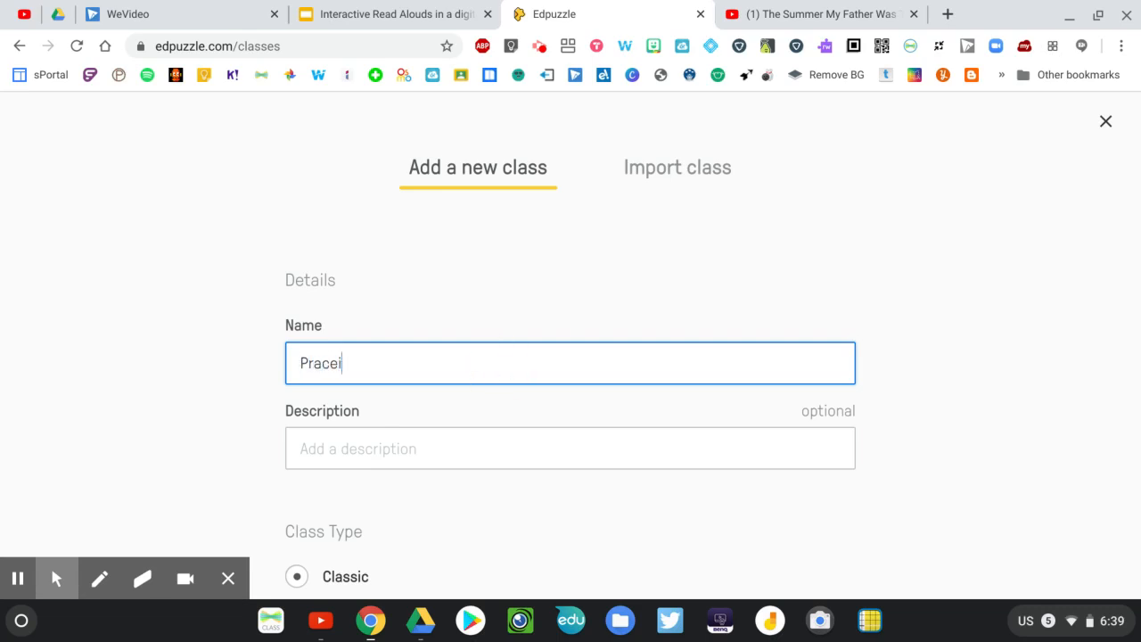
pyautogui.press('BackSpace')
pyautogui.press('BackSpace')
pyautogui.write('tice Edpuzzle')
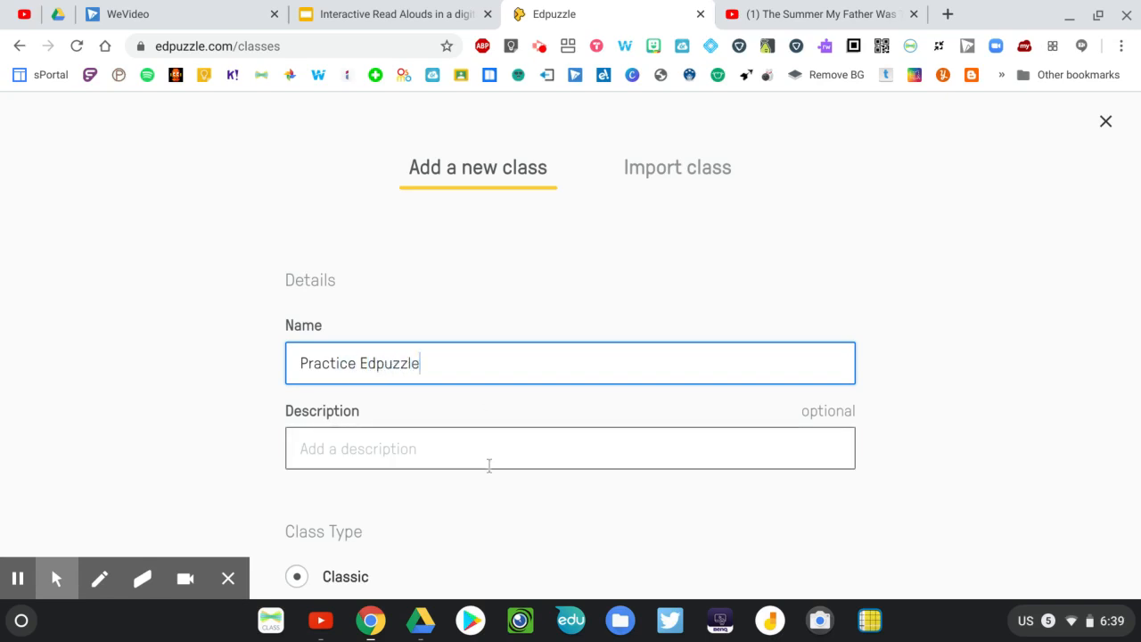
pyautogui.scroll(-3, 419, 282)
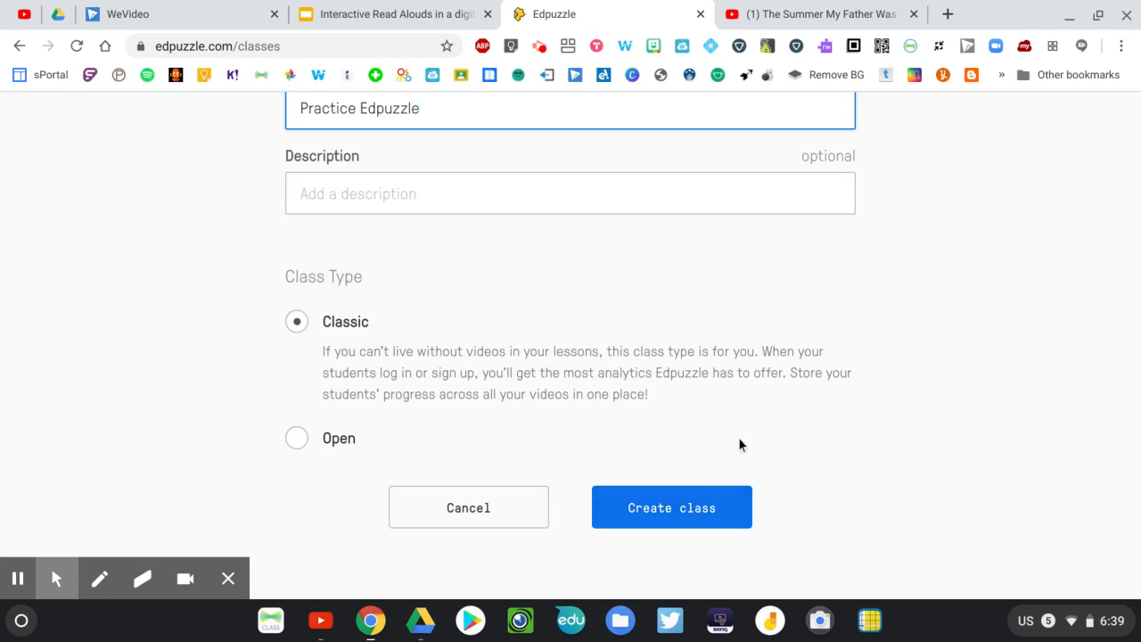
pyautogui.click(683, 507)
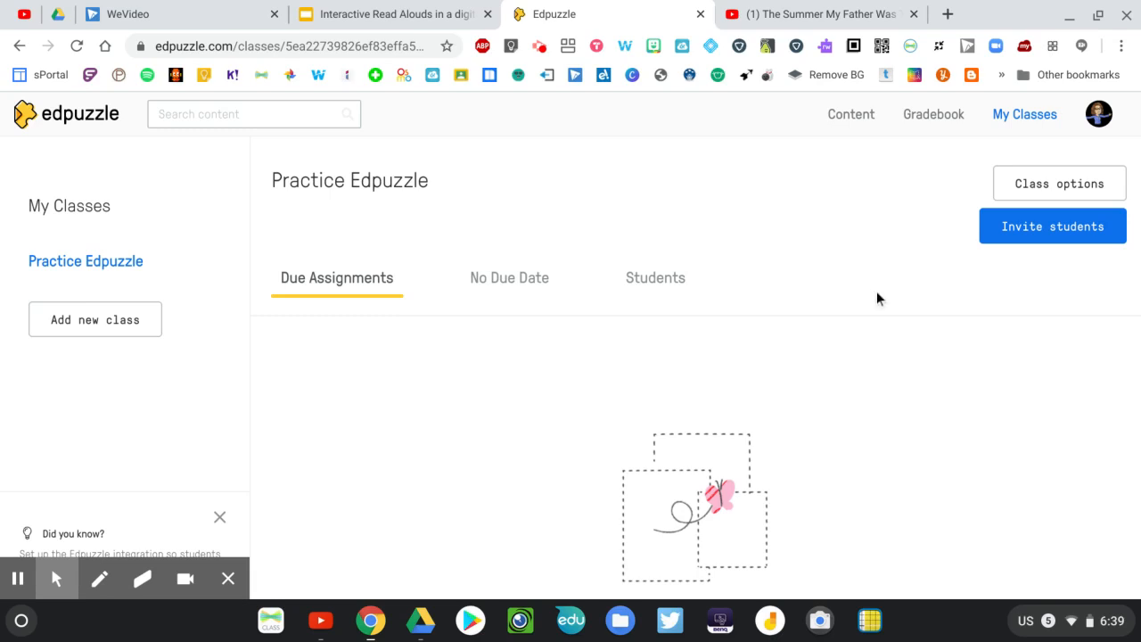
# Start inviting students to the class and confirm "Yes" for parental consent
pyautogui.click(1075, 233)
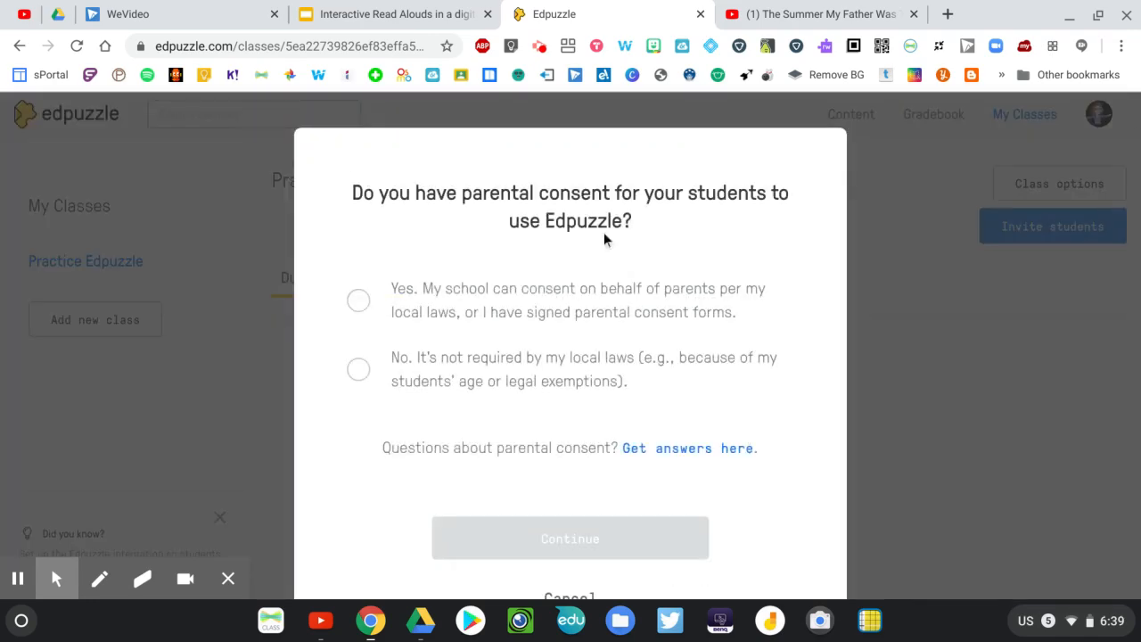
pyautogui.click(359, 304)
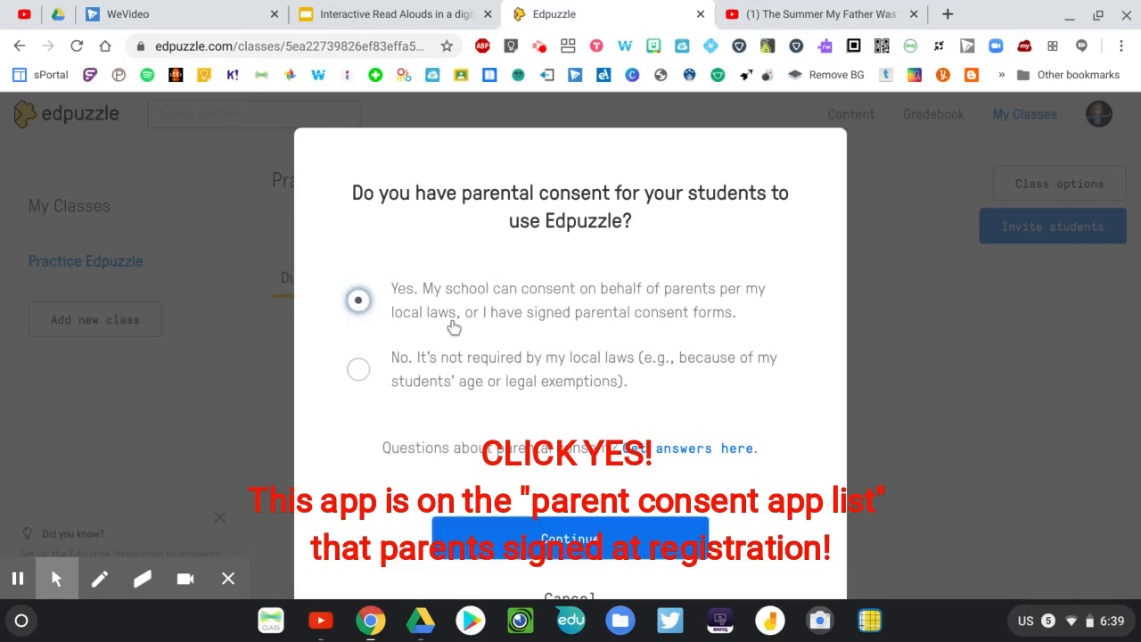
pyautogui.scroll(-1, 583, 527)
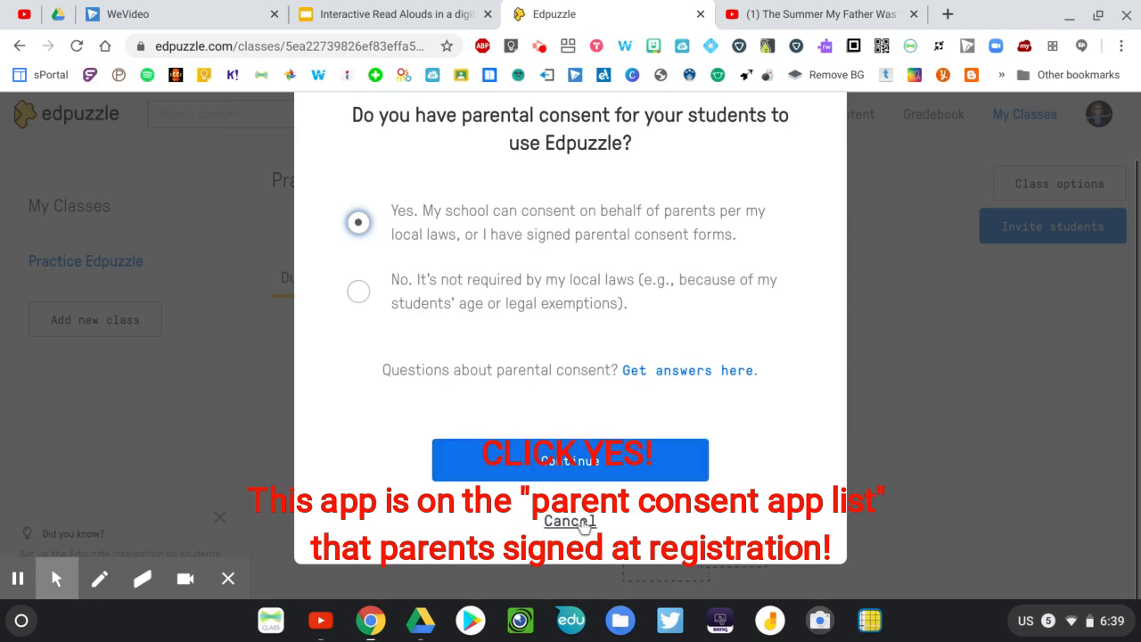
pyautogui.click(593, 476)
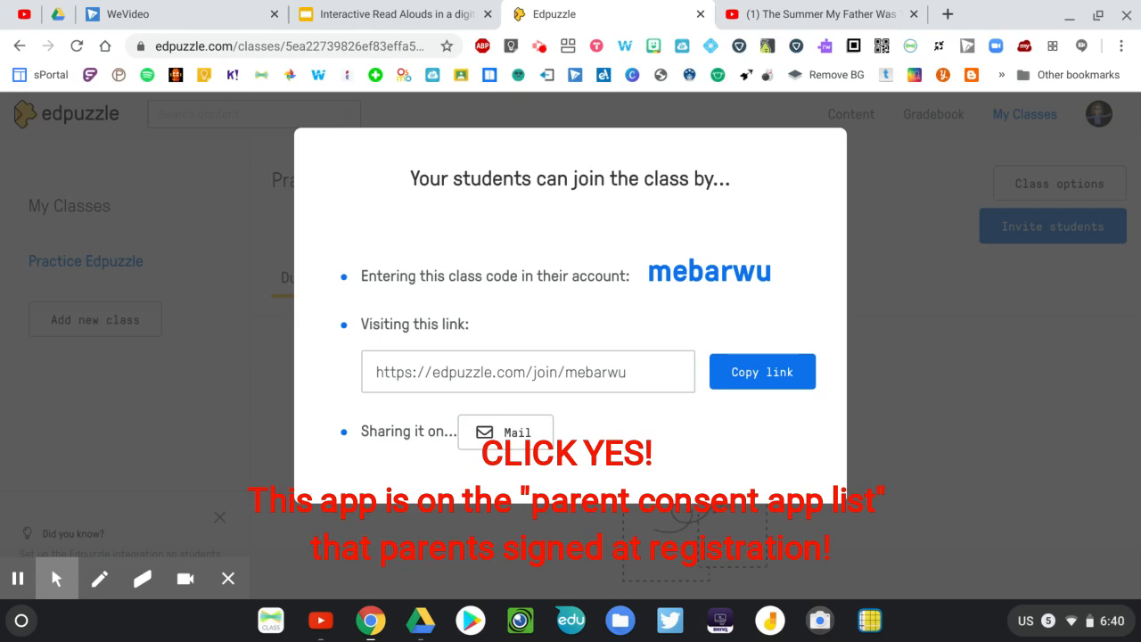
# Copy the class code and then the class join link from the student invitation
pyautogui.tripleClick(713, 273)
pyautogui.doubleClick(713, 272)
pyautogui.rightClick(714, 273)
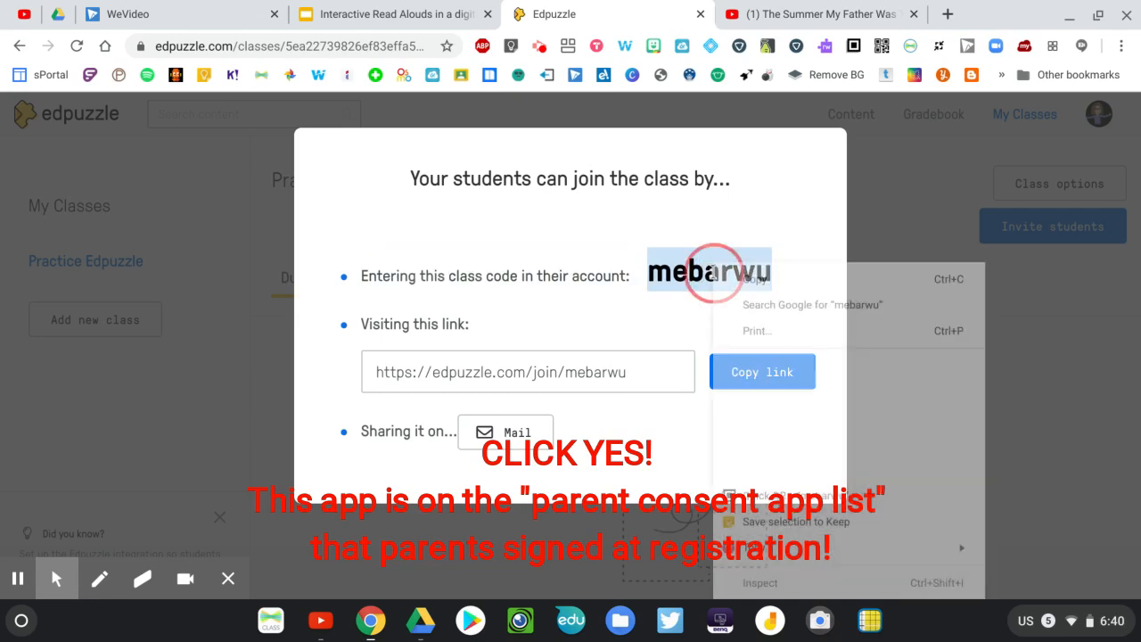
pyautogui.click(738, 290)
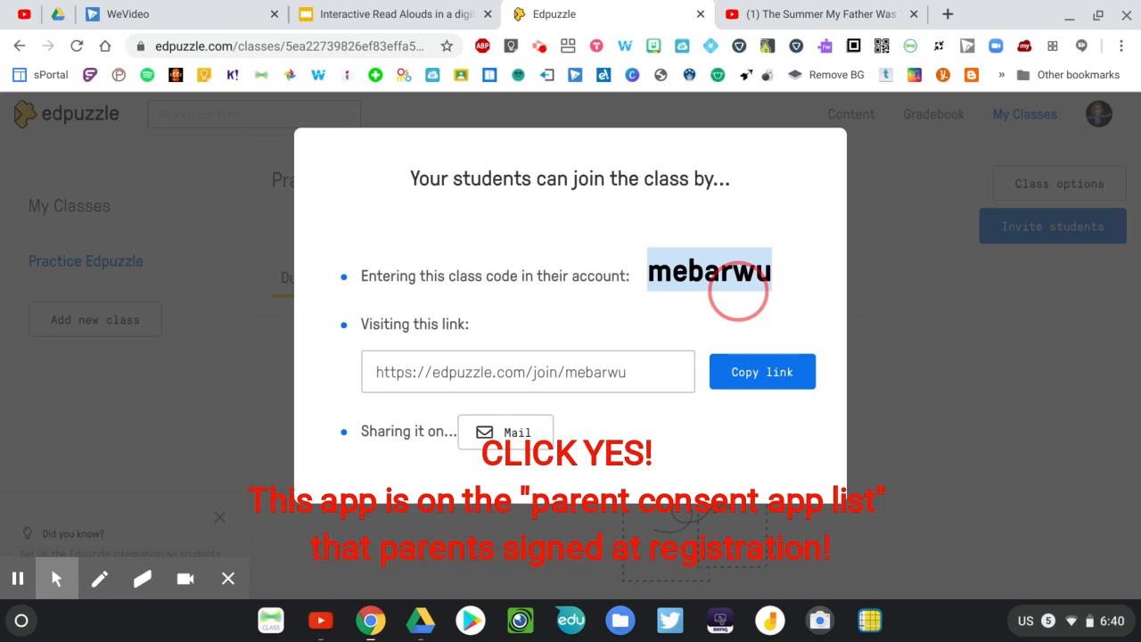
pyautogui.click(626, 382)
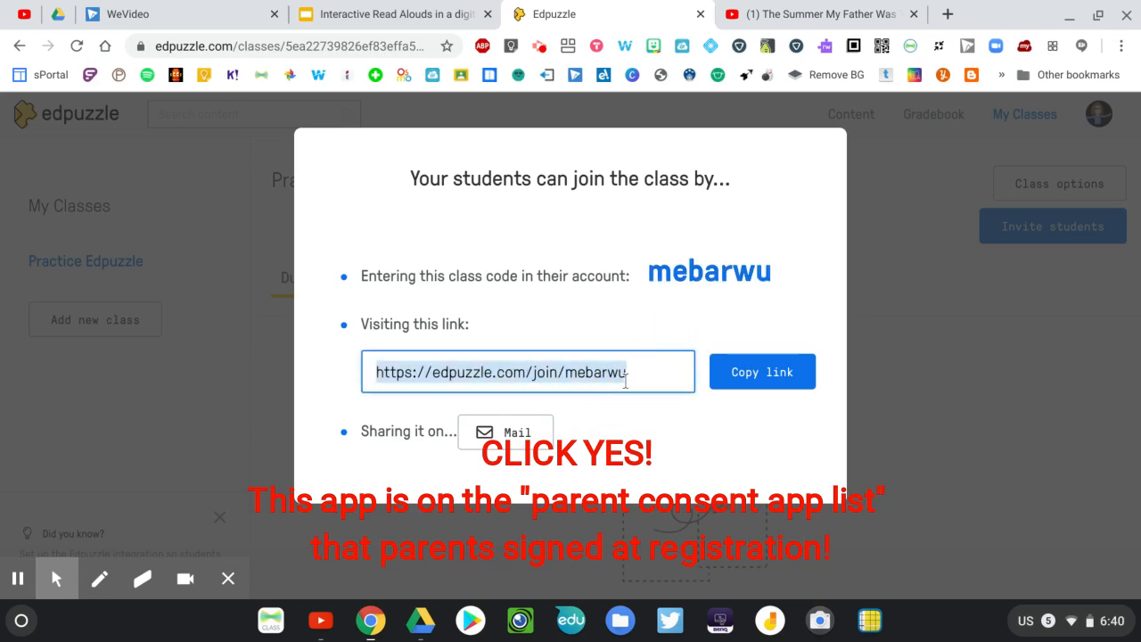
pyautogui.rightClick(591, 373)
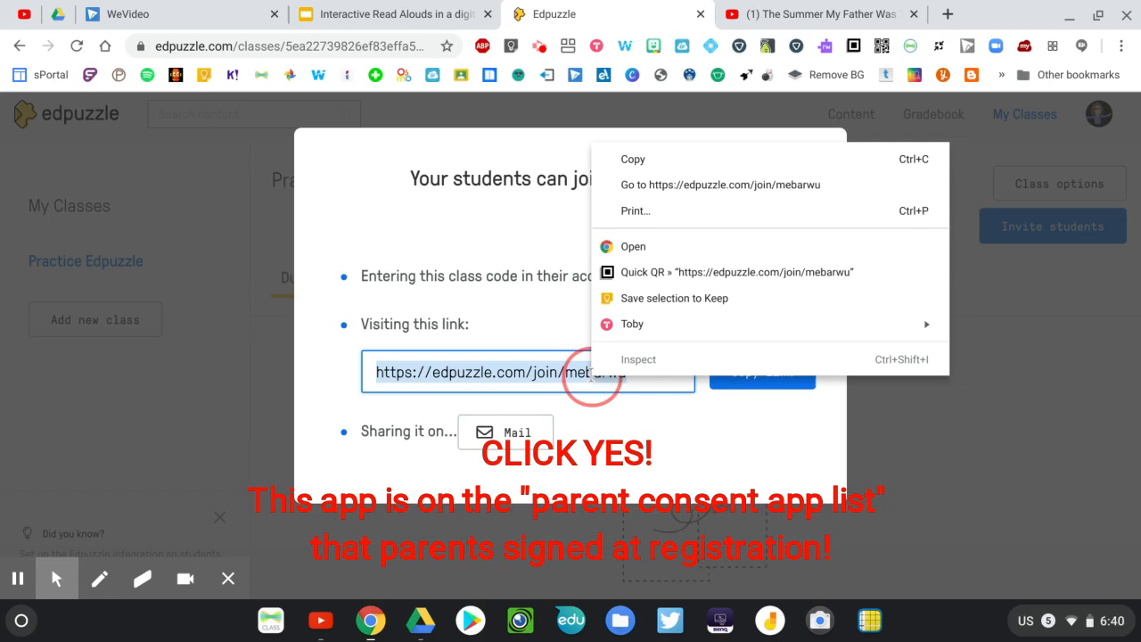
pyautogui.click(639, 167)
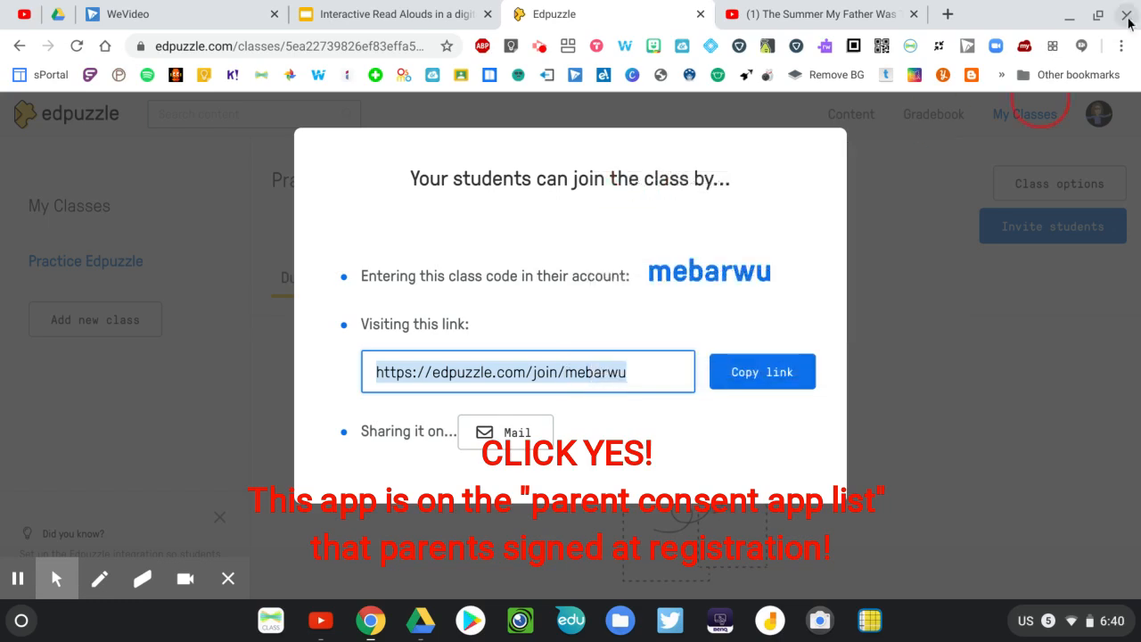
# Load the copied class join link in a new incognito window
pyautogui.click(1121, 45)
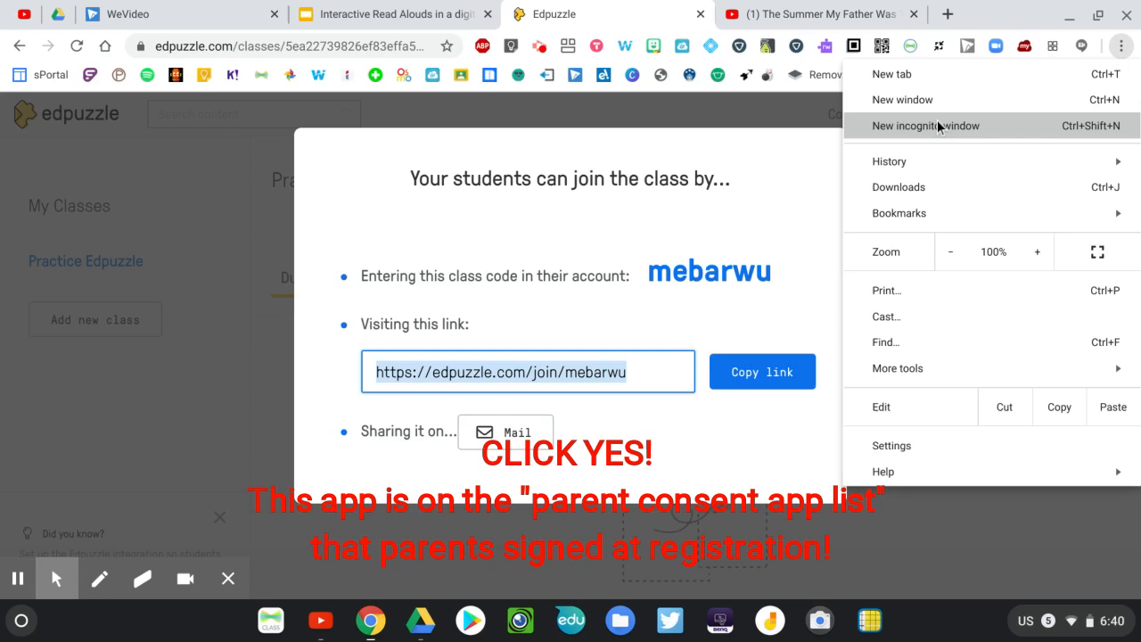
pyautogui.click(936, 125)
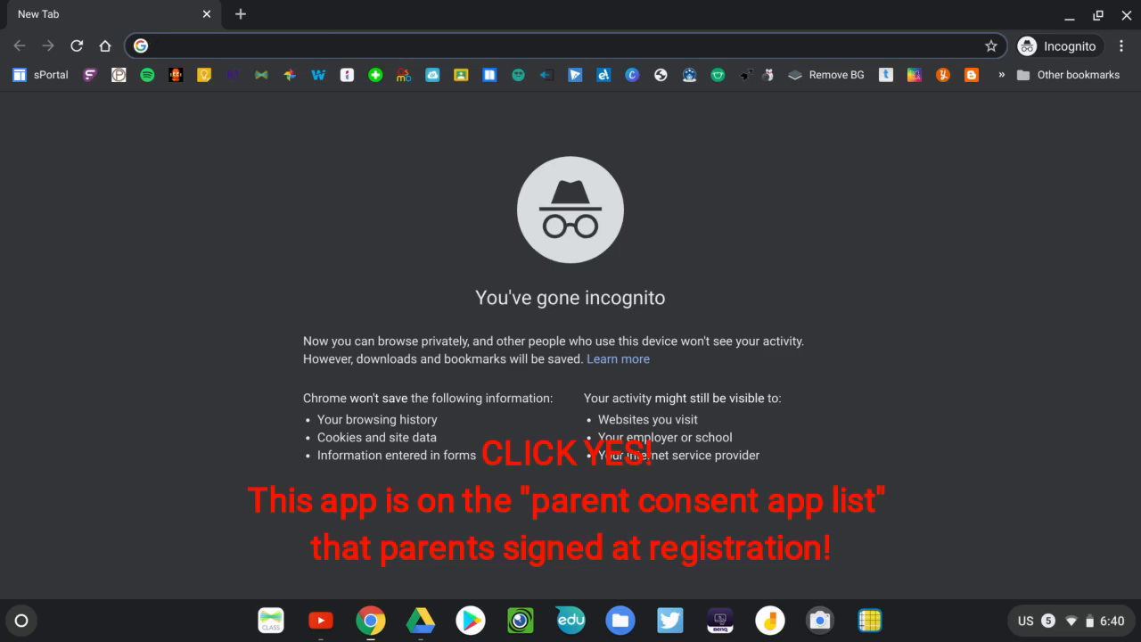
pyautogui.hotkey('ctrl', 'v')
pyautogui.press('Return')
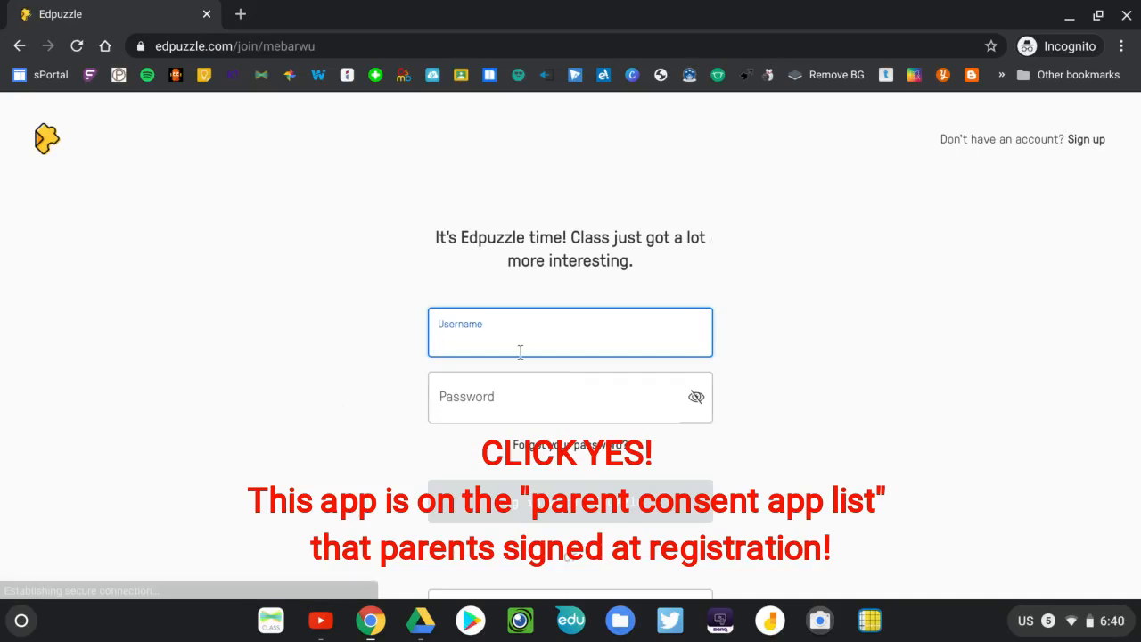
# Sign in through Google with the saved personal Gmail address and account password, and join the Practice Edpuzzle class as a student
pyautogui.scroll(-2, 627, 419)
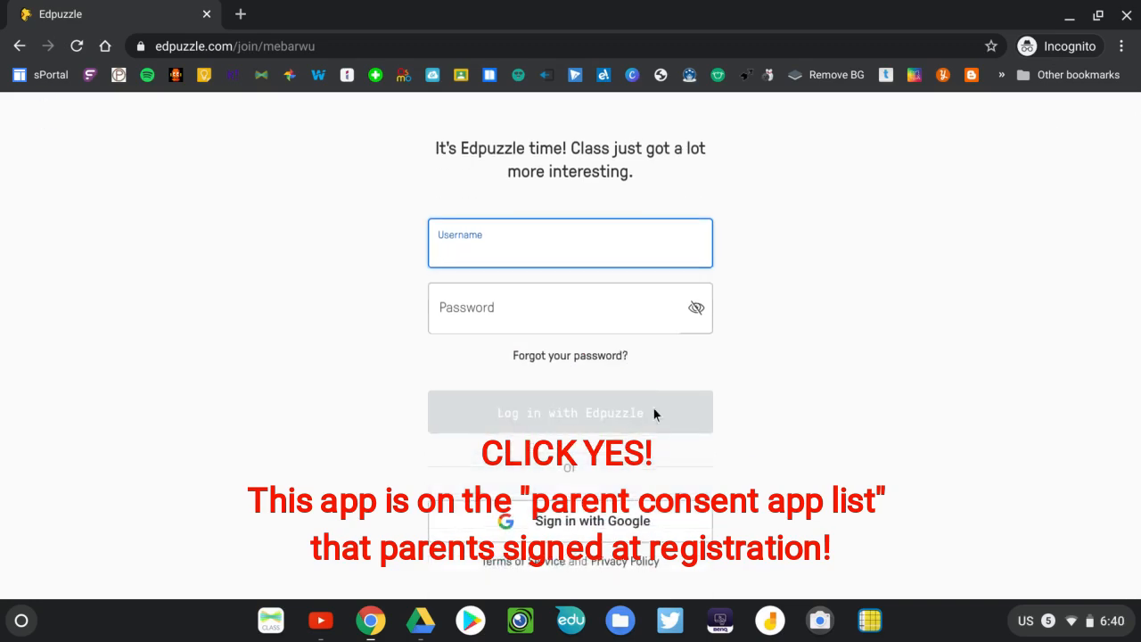
pyautogui.click(555, 521)
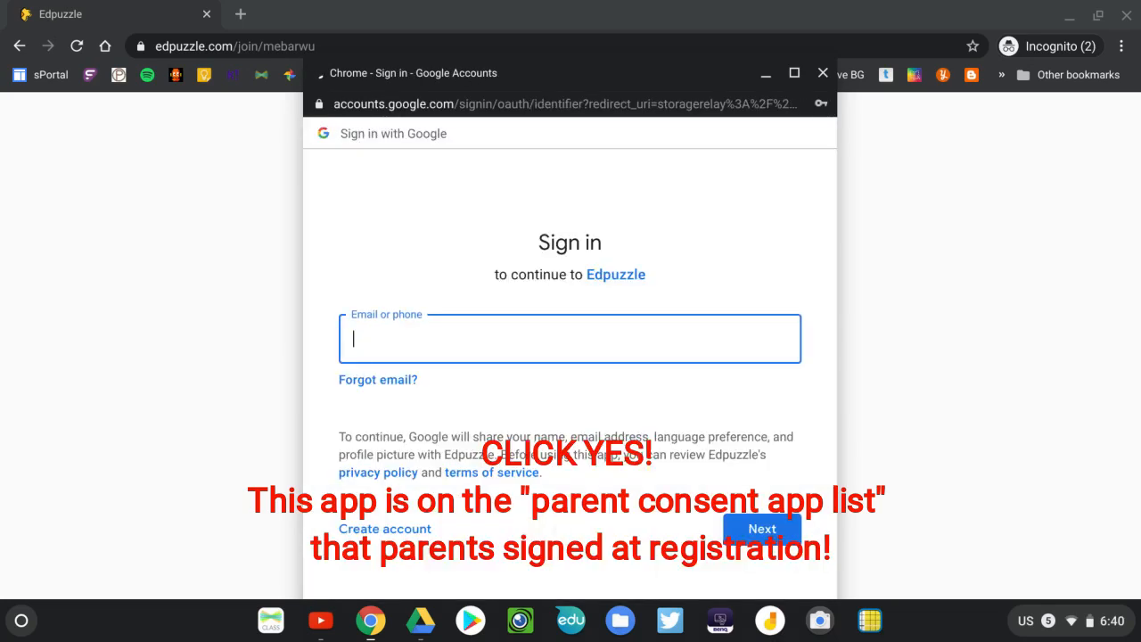
pyautogui.click(511, 355)
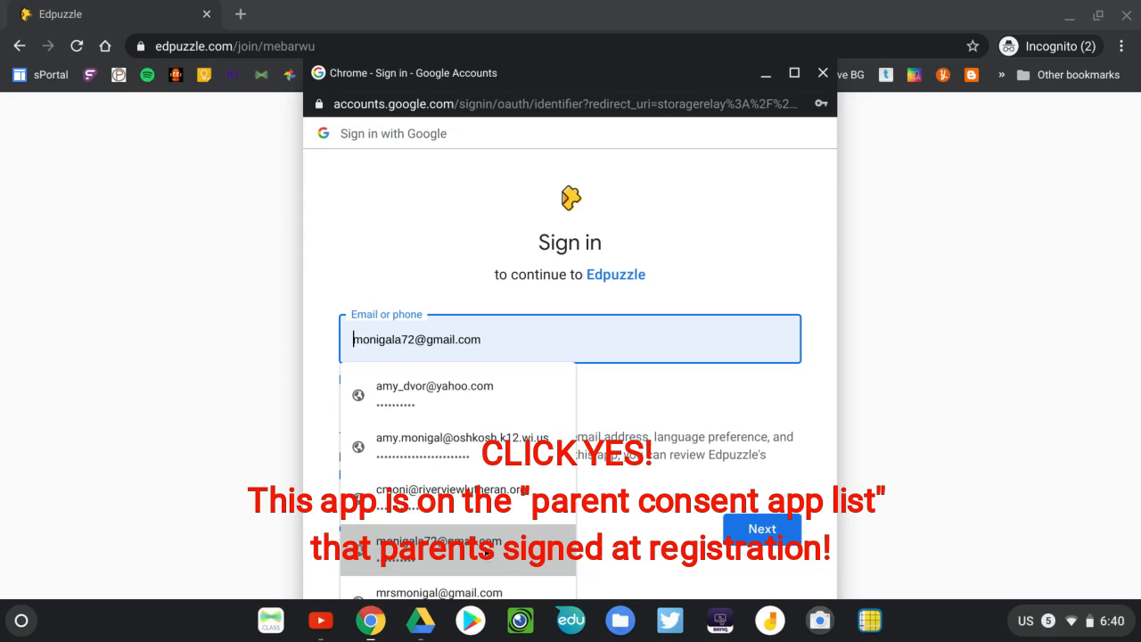
pyautogui.click(485, 548)
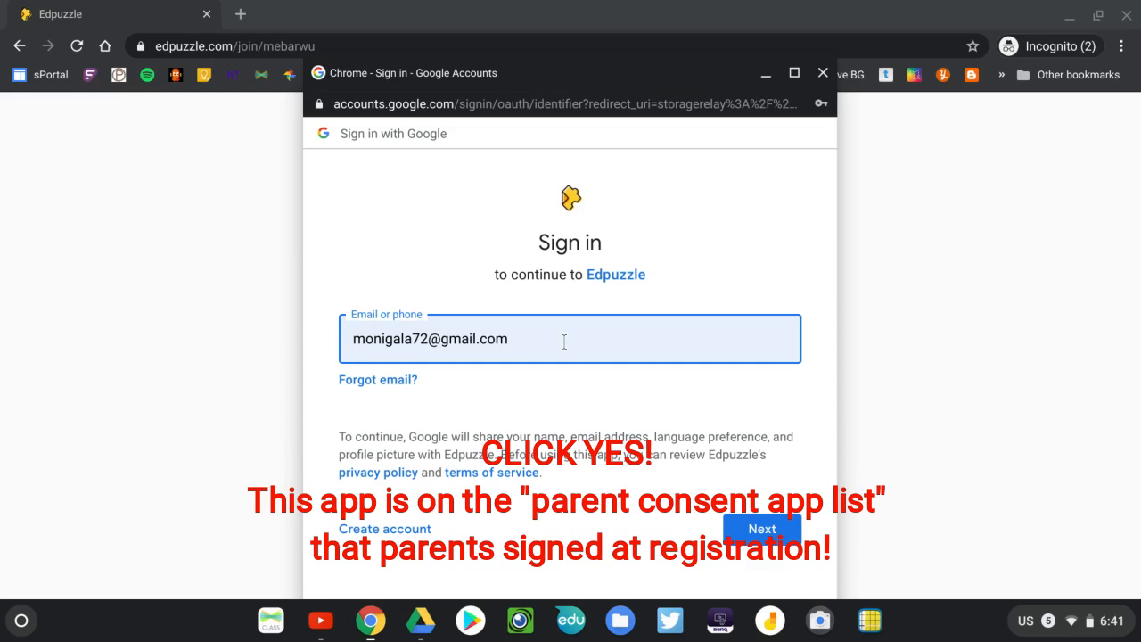
pyautogui.click(762, 530)
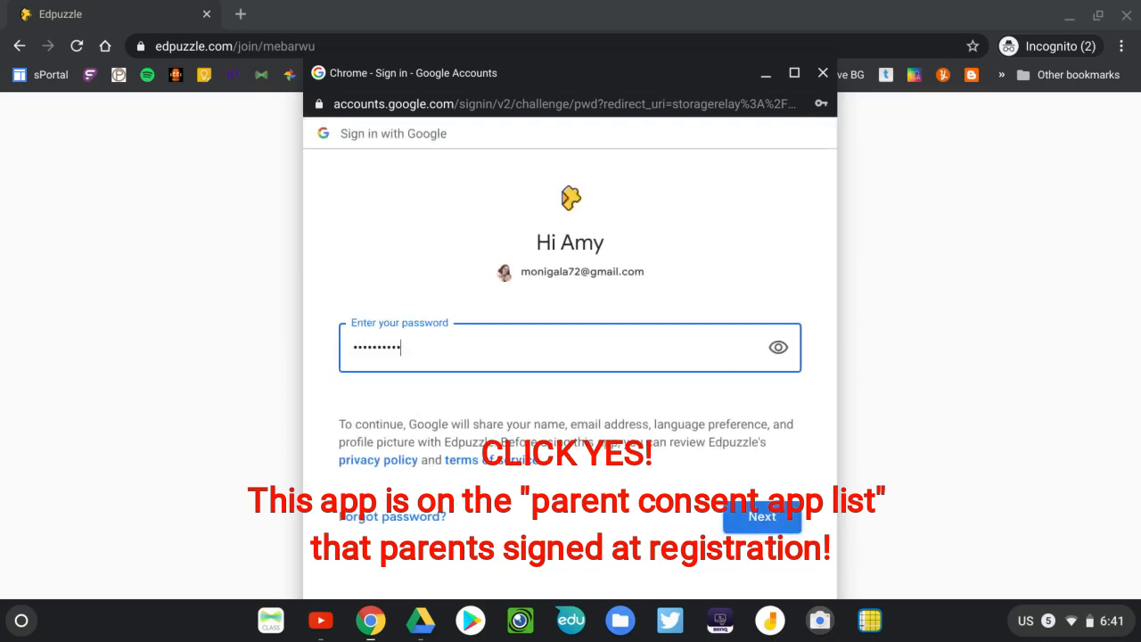
pyautogui.click(758, 517)
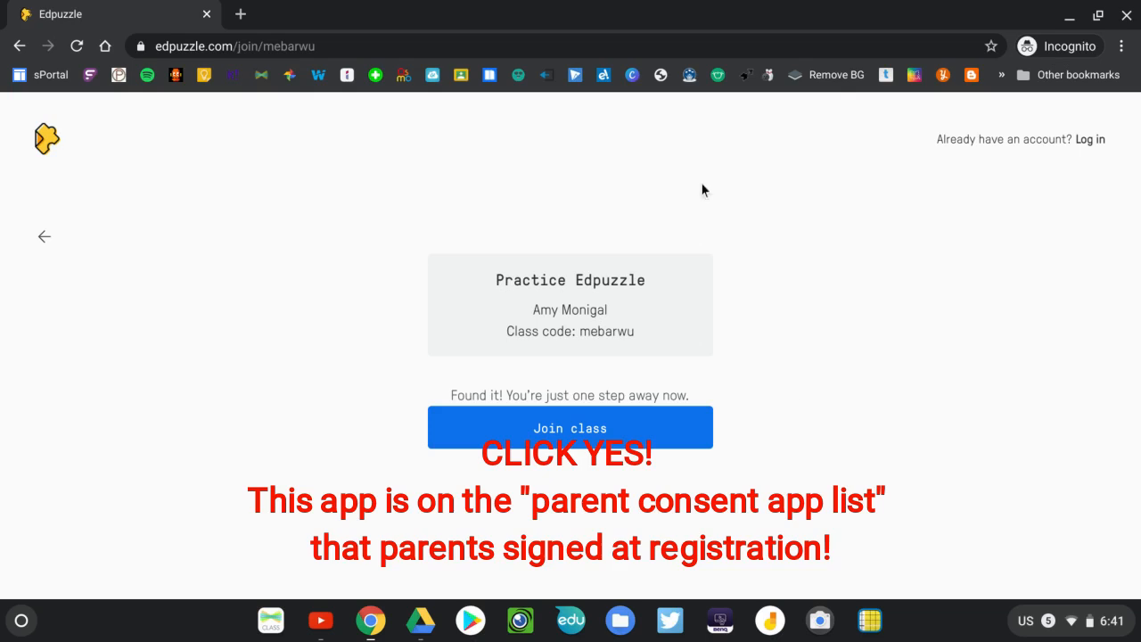
pyautogui.click(575, 428)
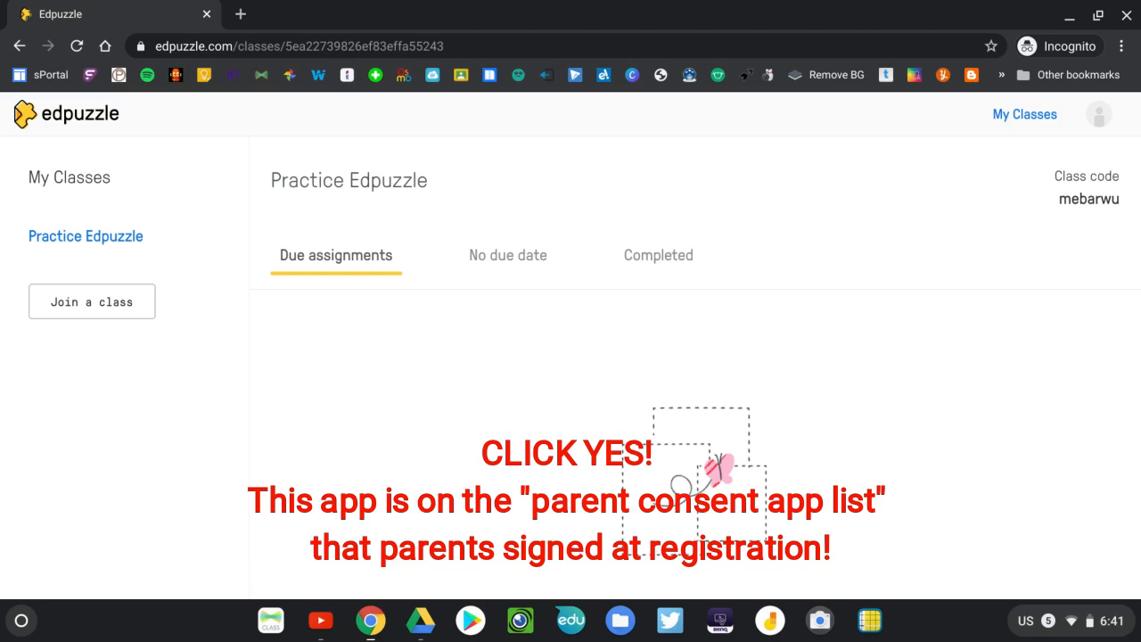
# Return to the teacher's browser window, dismiss the invitation, and show the Practice Edpuzzle class's student list
pyautogui.press('F4')
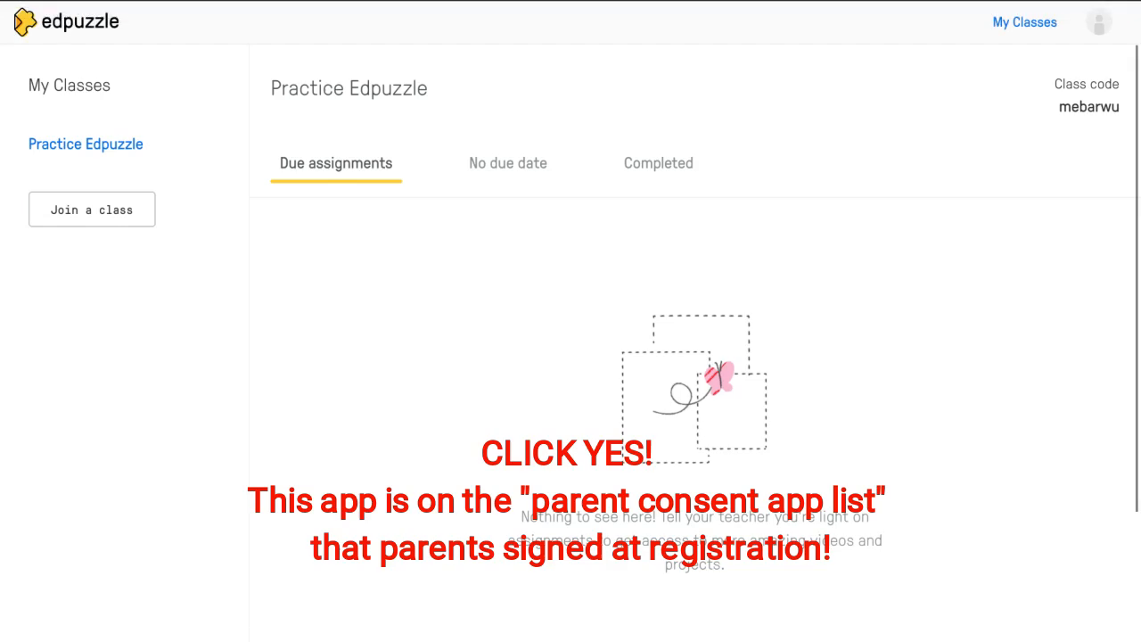
pyautogui.press('F4')
pyautogui.press('F5')
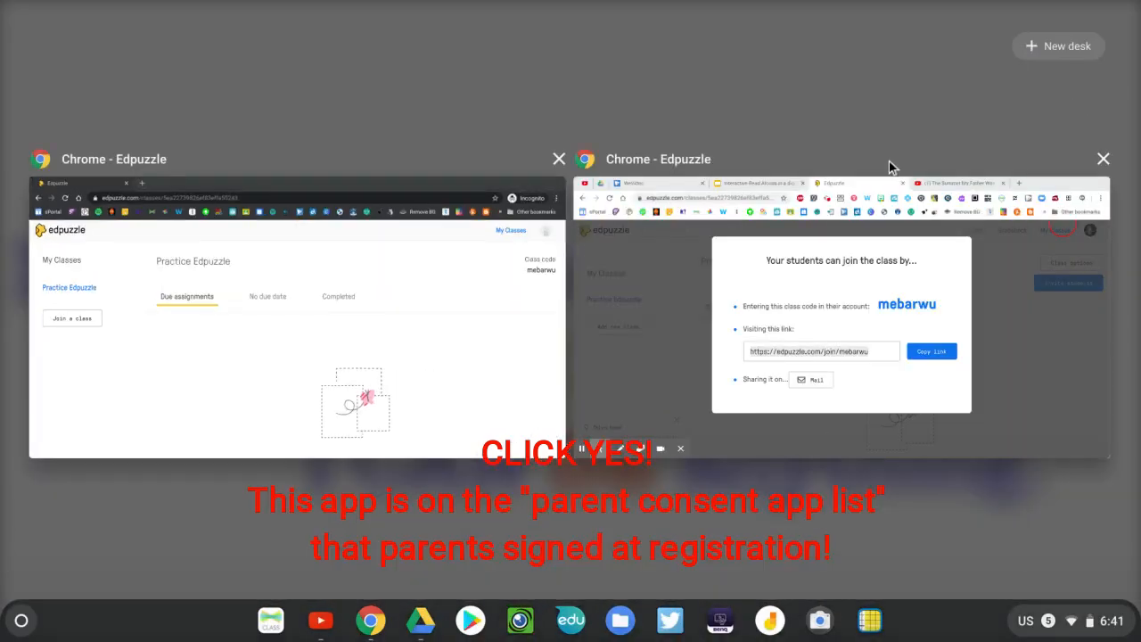
pyautogui.click(888, 160)
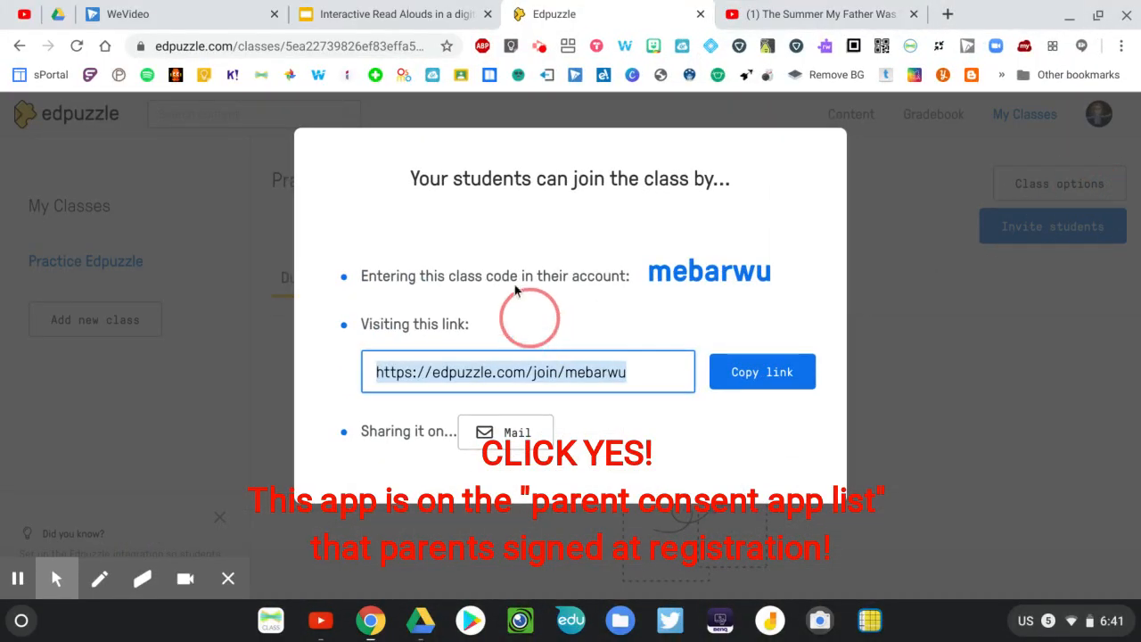
pyautogui.click(198, 145)
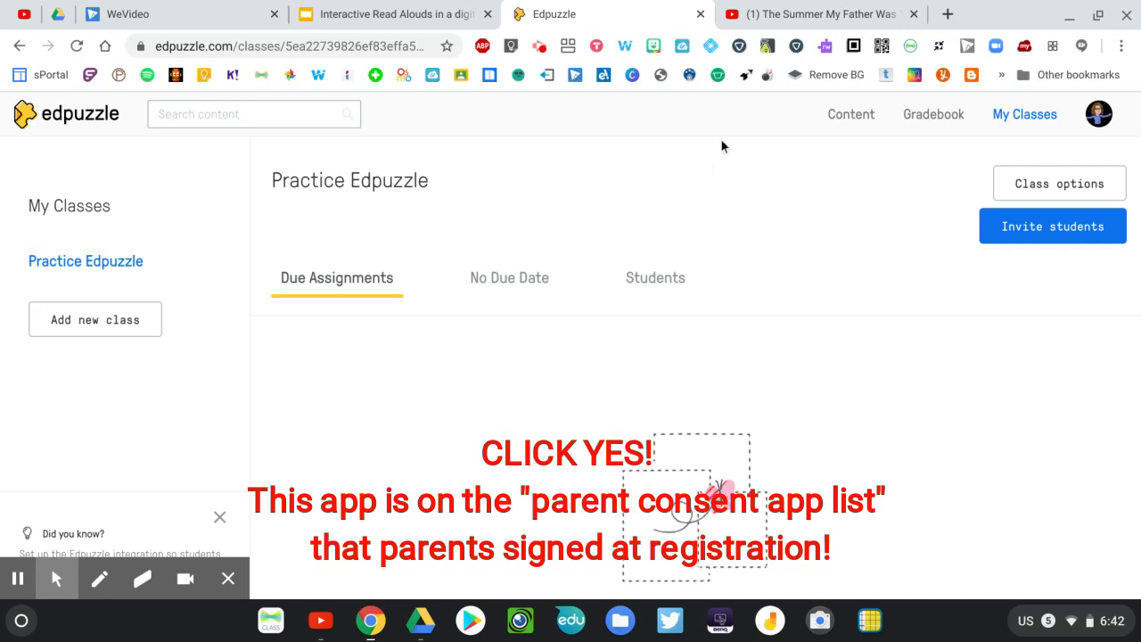
pyautogui.click(661, 277)
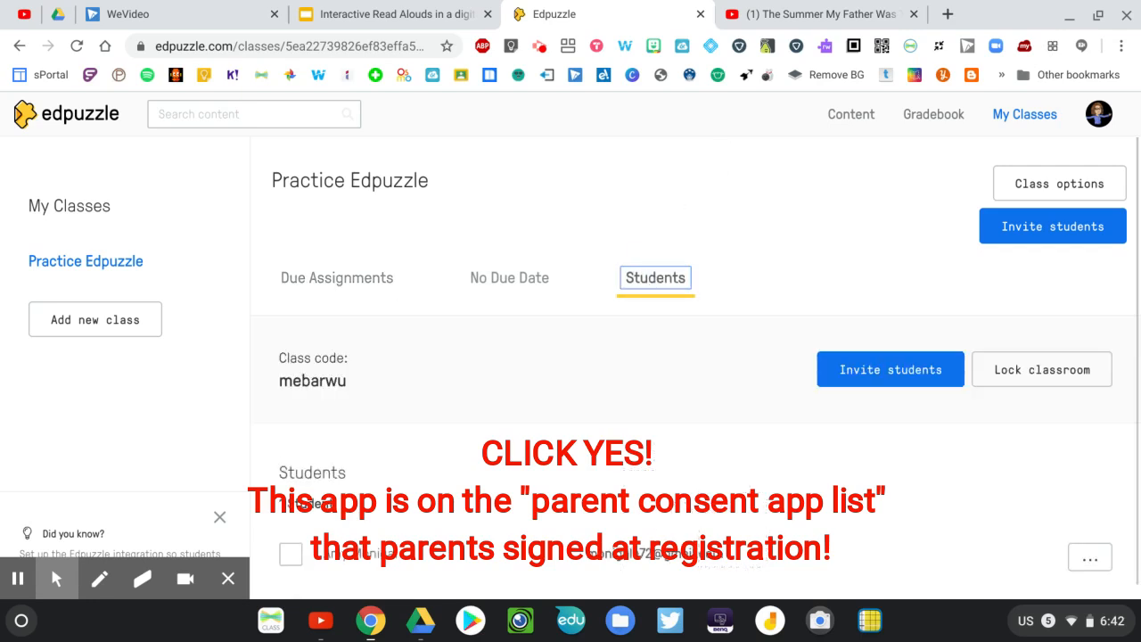
# View the Practice Edpuzzle class's due assignments and browse the trending videos on the Content home page
pyautogui.scroll(-1, 510, 535)
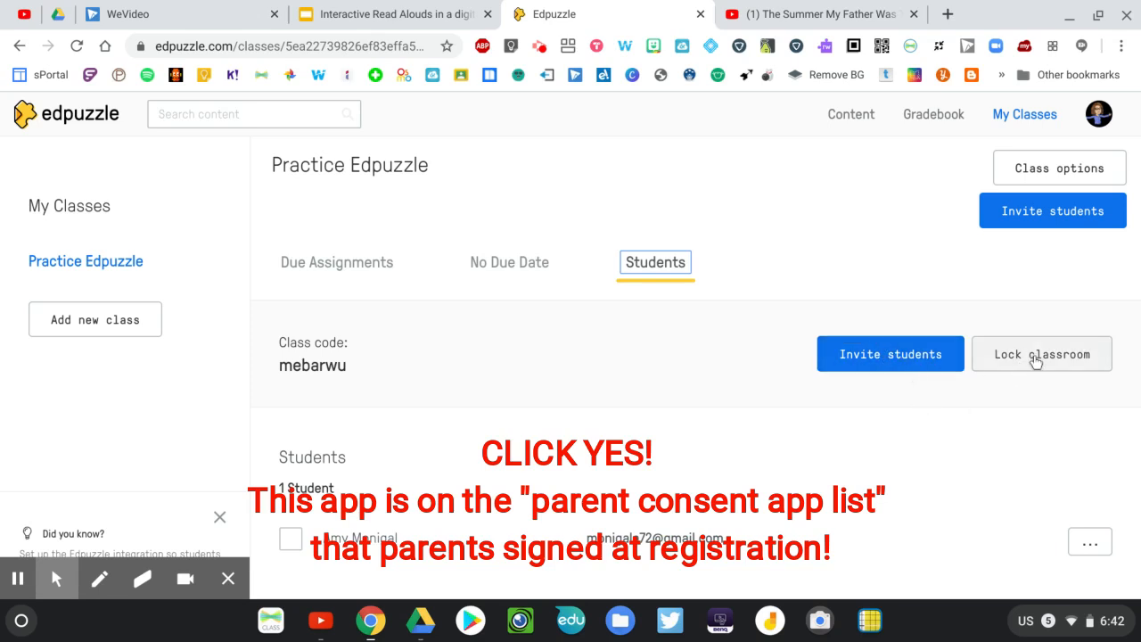
pyautogui.click(303, 262)
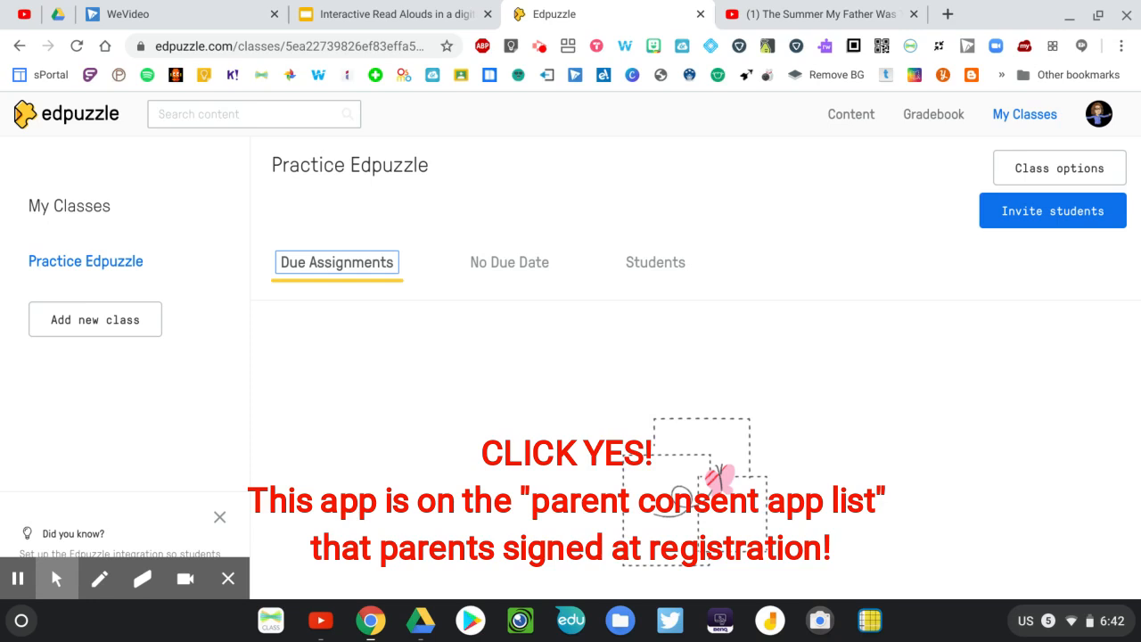
pyautogui.click(851, 115)
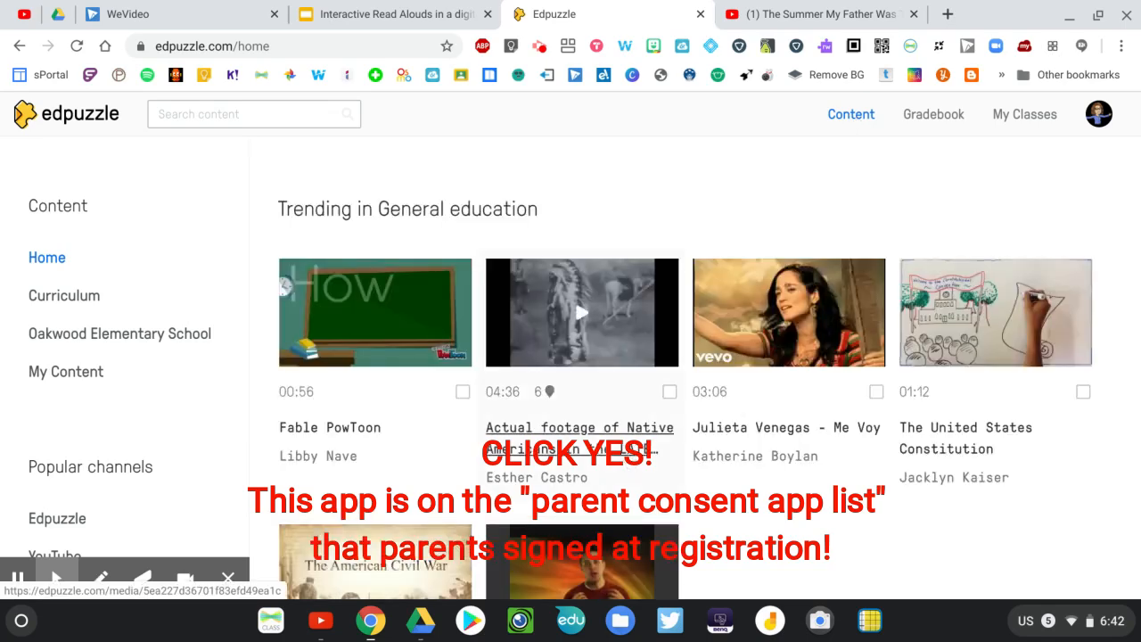
pyautogui.scroll(-3, 570, 450)
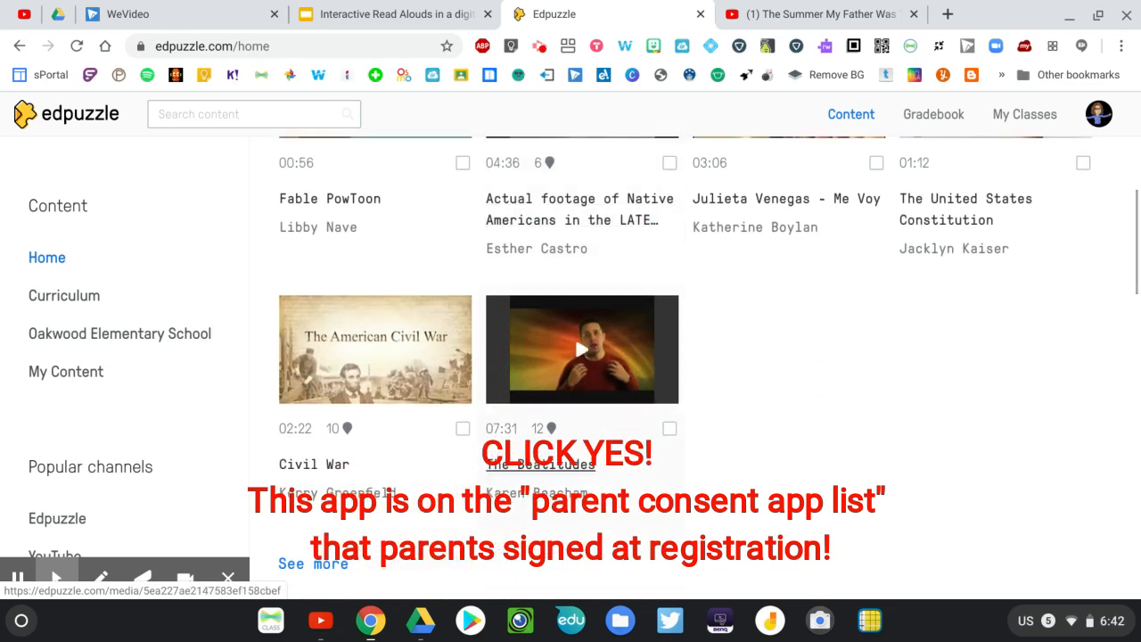
pyautogui.scroll(-2, 781, 379)
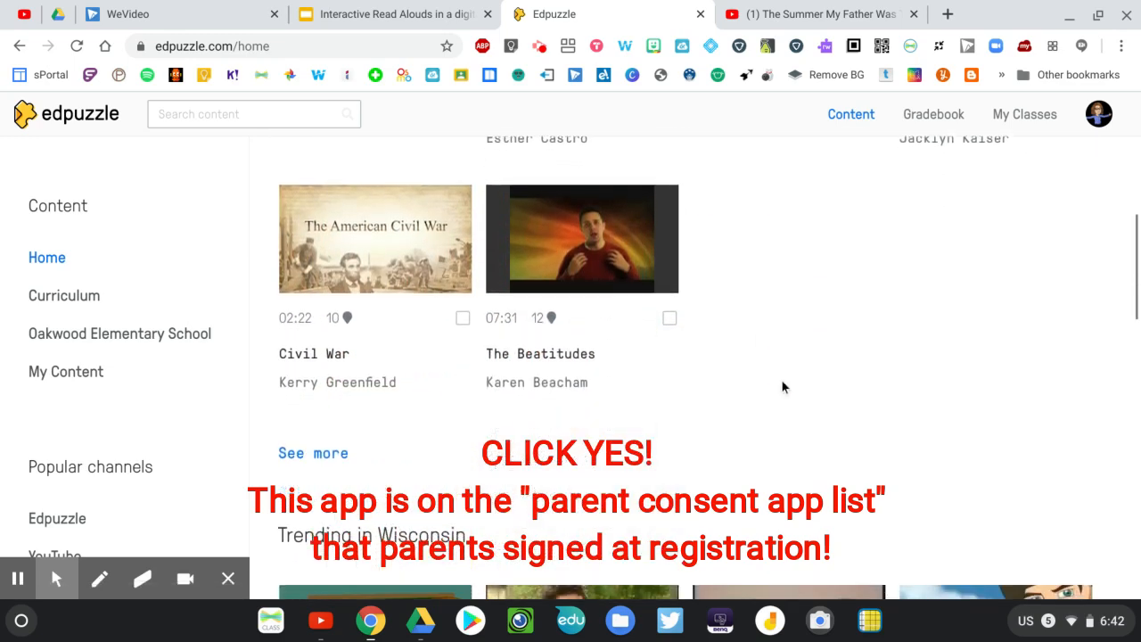
pyautogui.scroll(3, 781, 387)
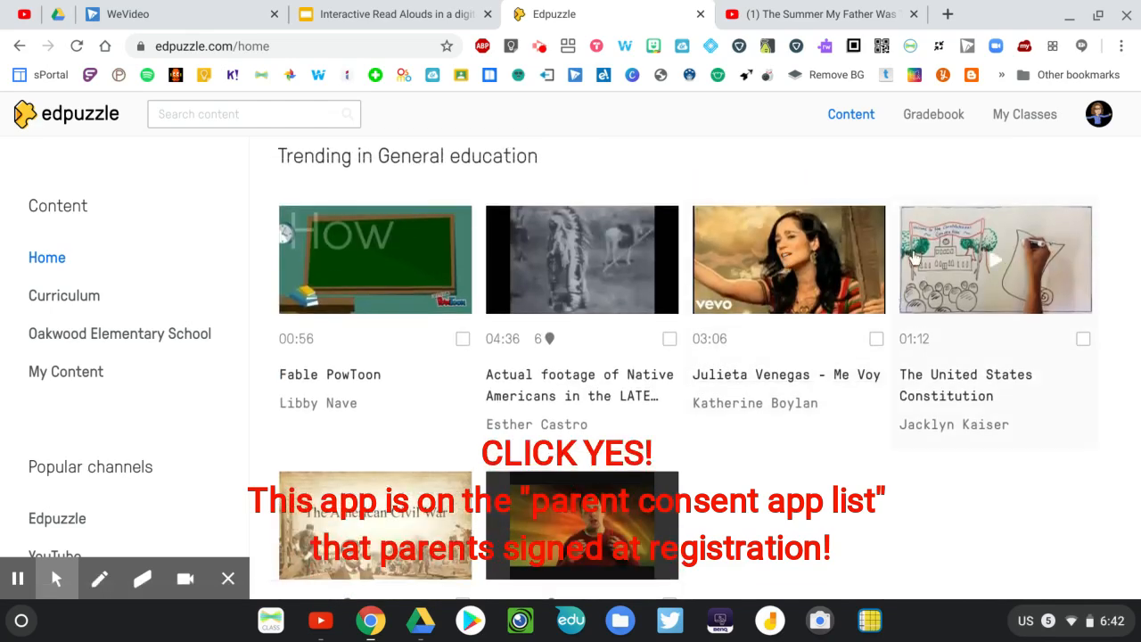
pyautogui.scroll(1, 725, 421)
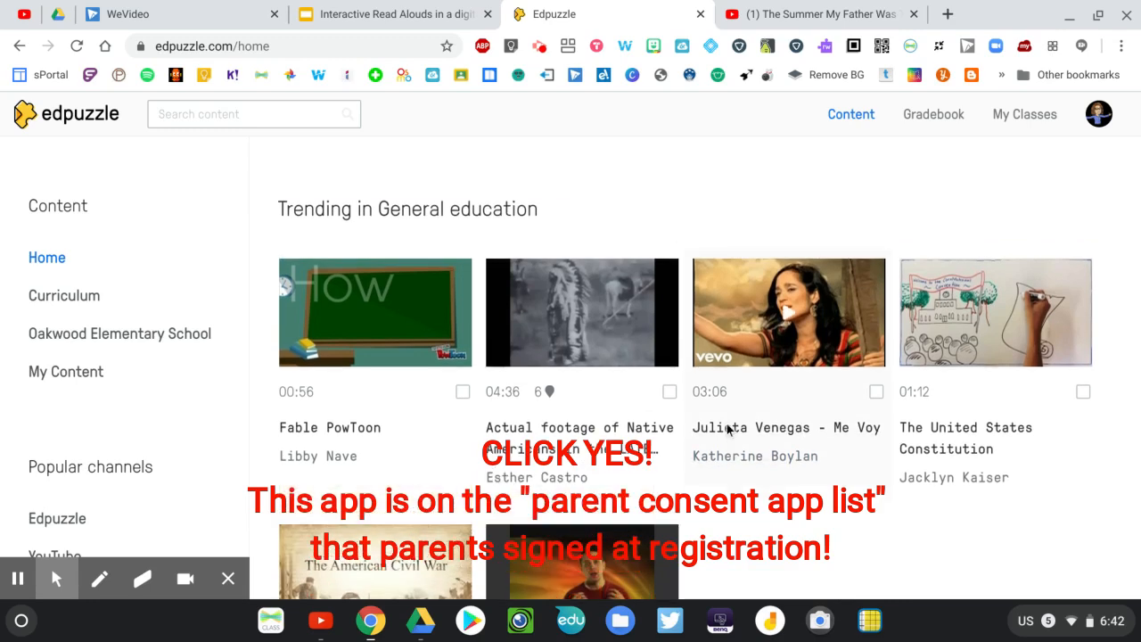
pyautogui.scroll(-4, 726, 422)
pyautogui.scroll(-2, 725, 421)
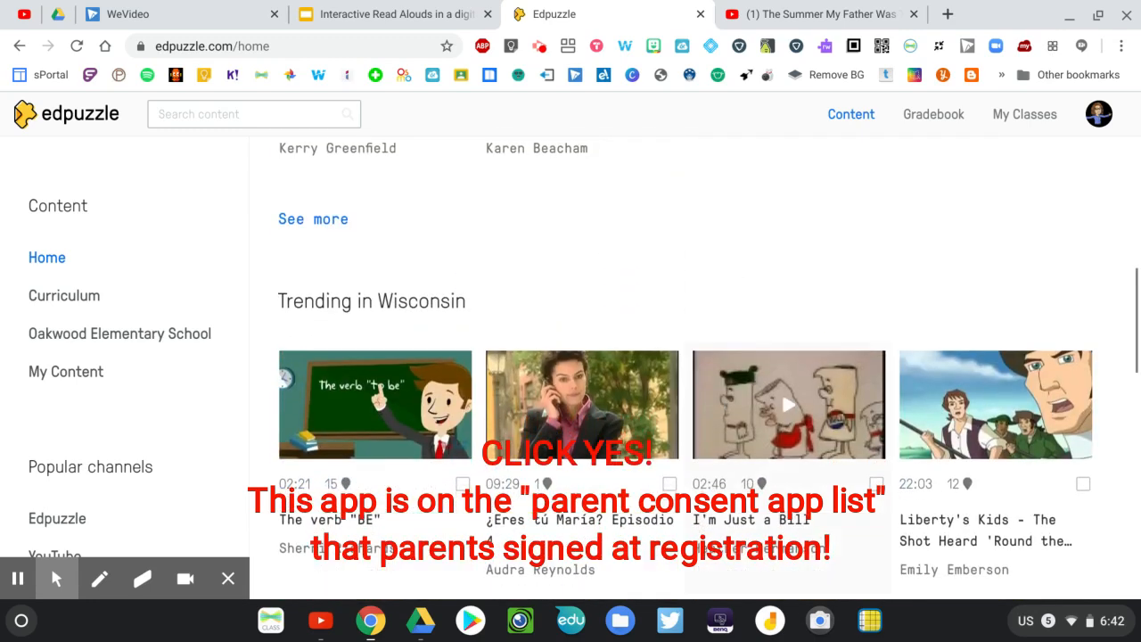
pyautogui.scroll(2, 726, 424)
pyautogui.scroll(2, 685, 368)
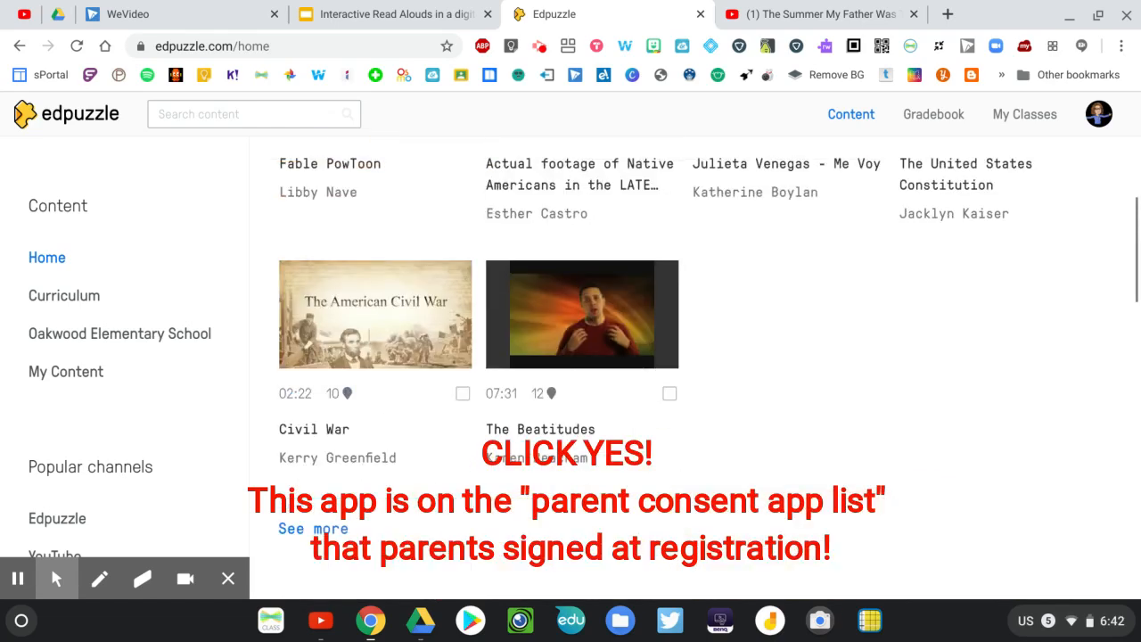
# Open the trending Civil War video, look over its questions and options, and copy it to the teacher's own content
pyautogui.click(462, 394)
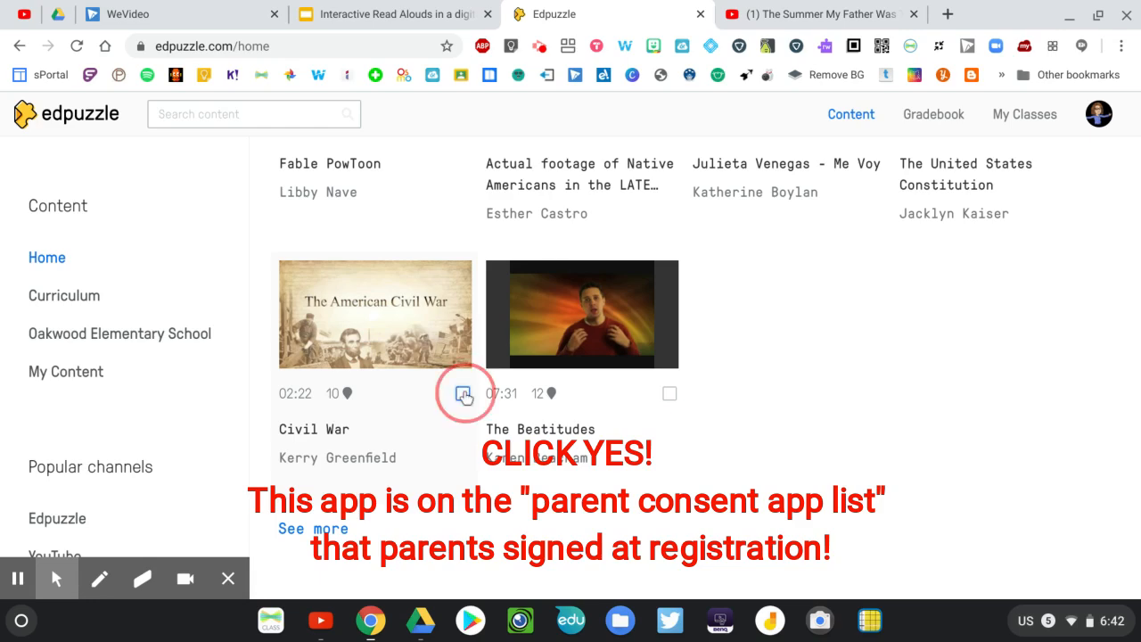
pyautogui.scroll(1, 714, 521)
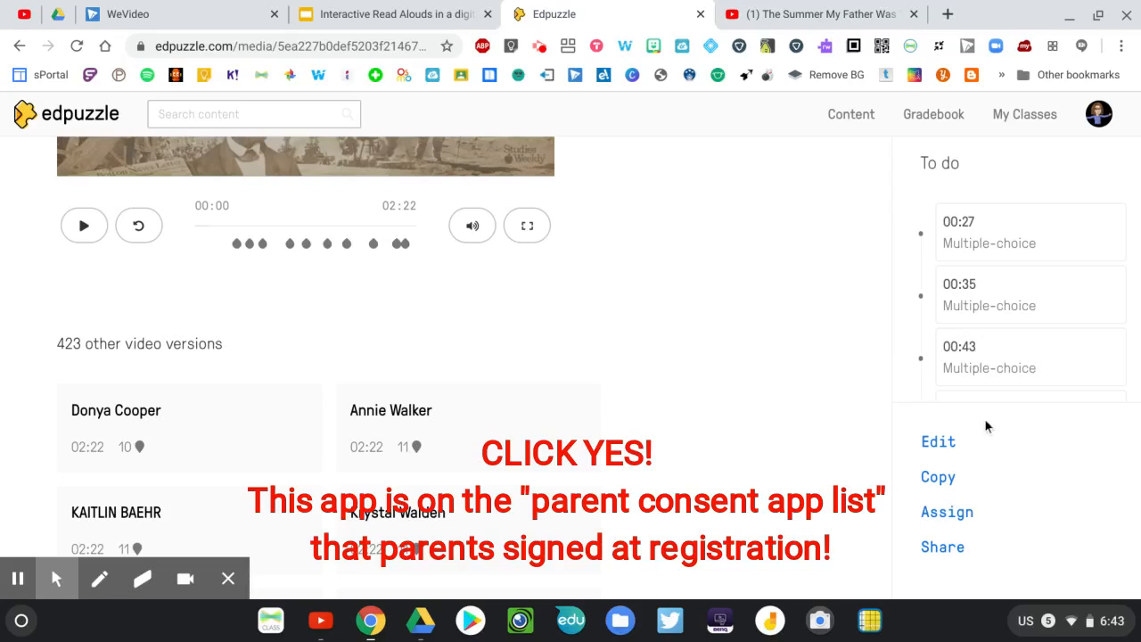
pyautogui.scroll(1, 615, 345)
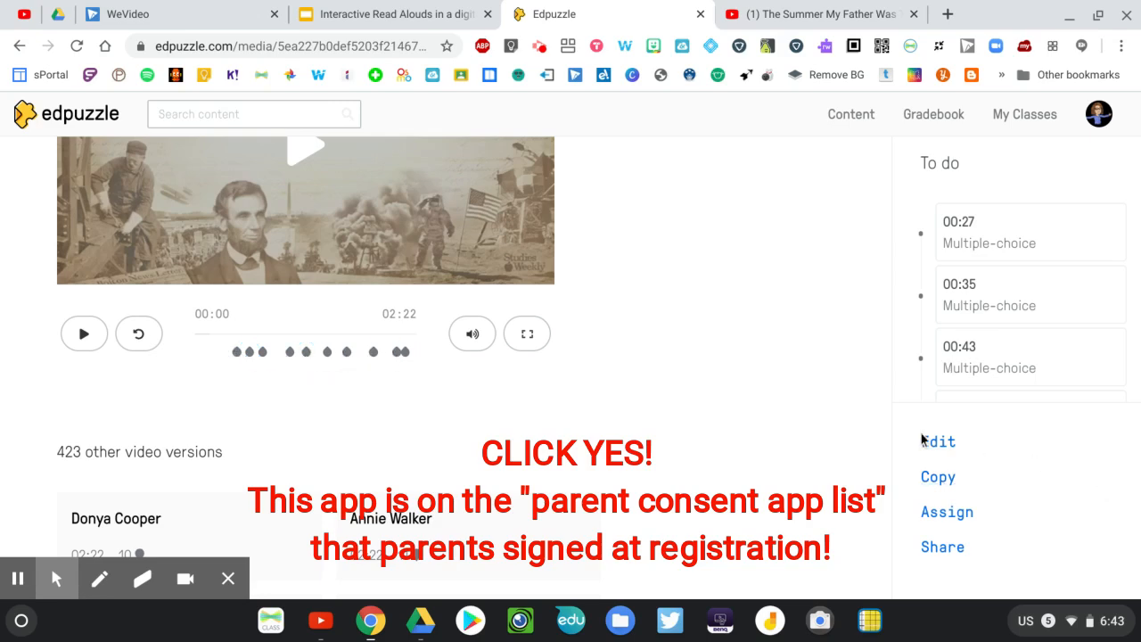
pyautogui.scroll(2, 712, 435)
pyautogui.scroll(1, 711, 435)
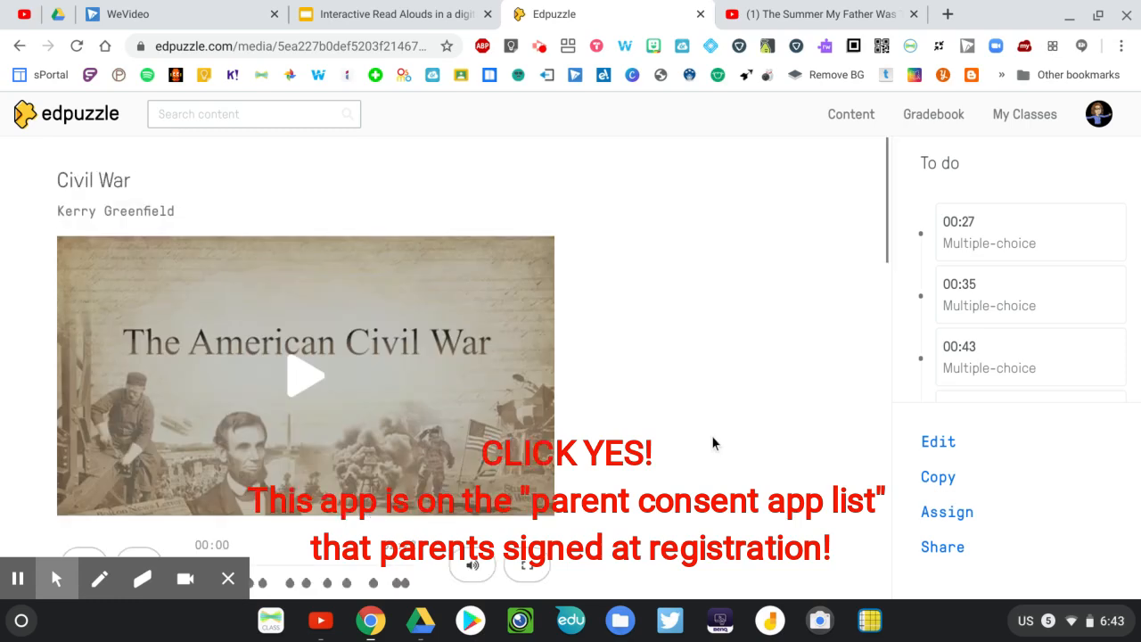
pyautogui.scroll(-1, 711, 435)
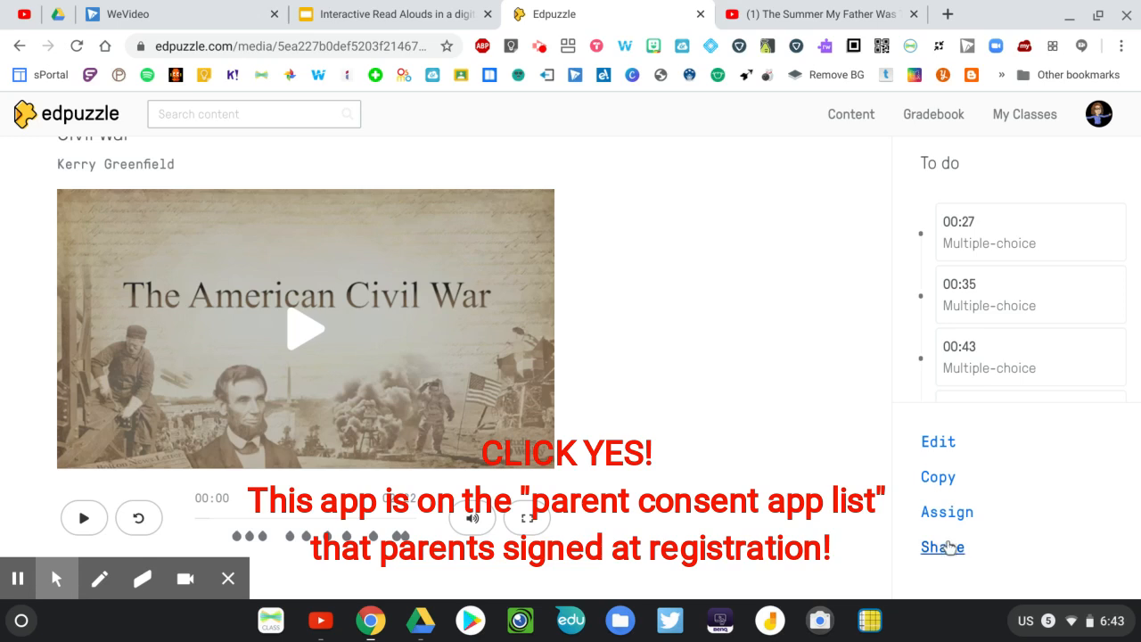
pyautogui.click(939, 477)
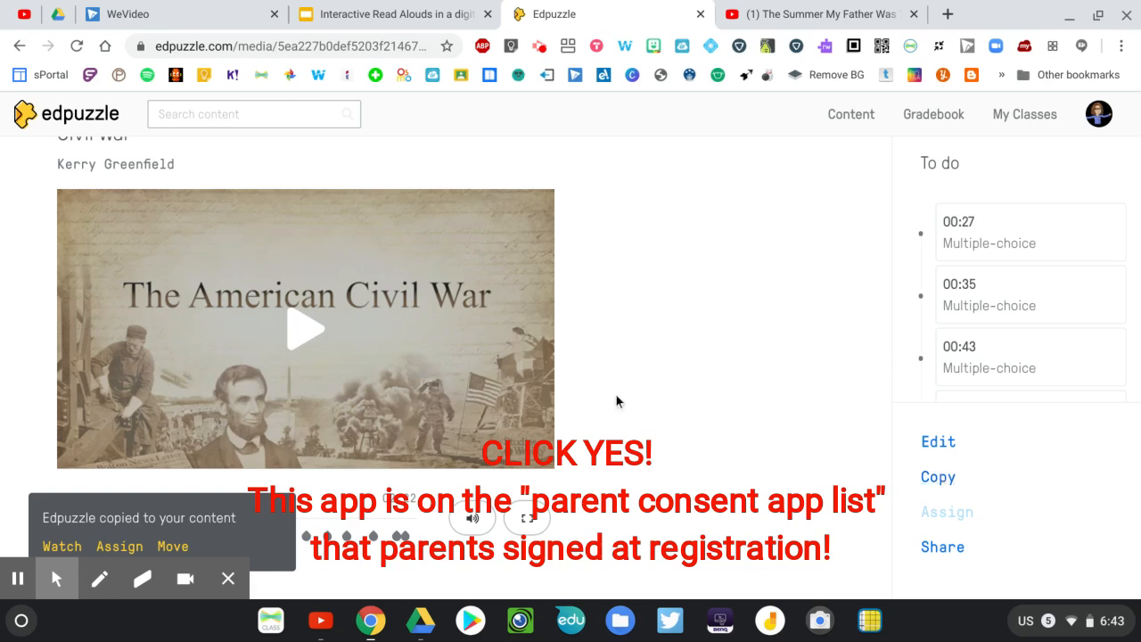
pyautogui.scroll(1, 616, 399)
pyautogui.scroll(-3, 616, 398)
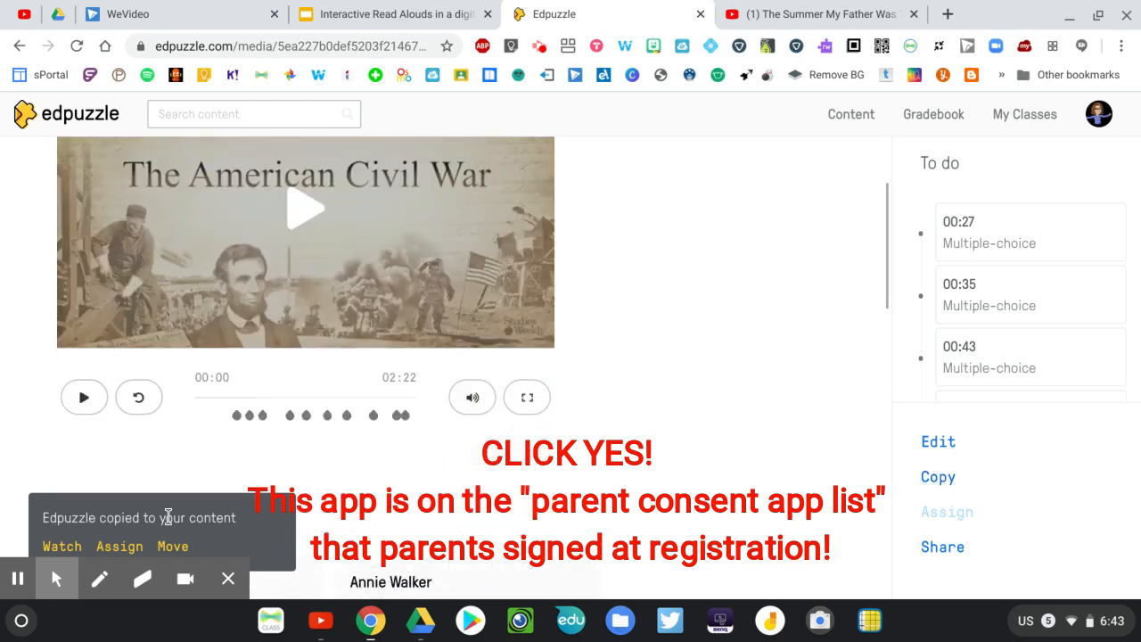
# Open My Content to show the copied video
pyautogui.click(838, 114)
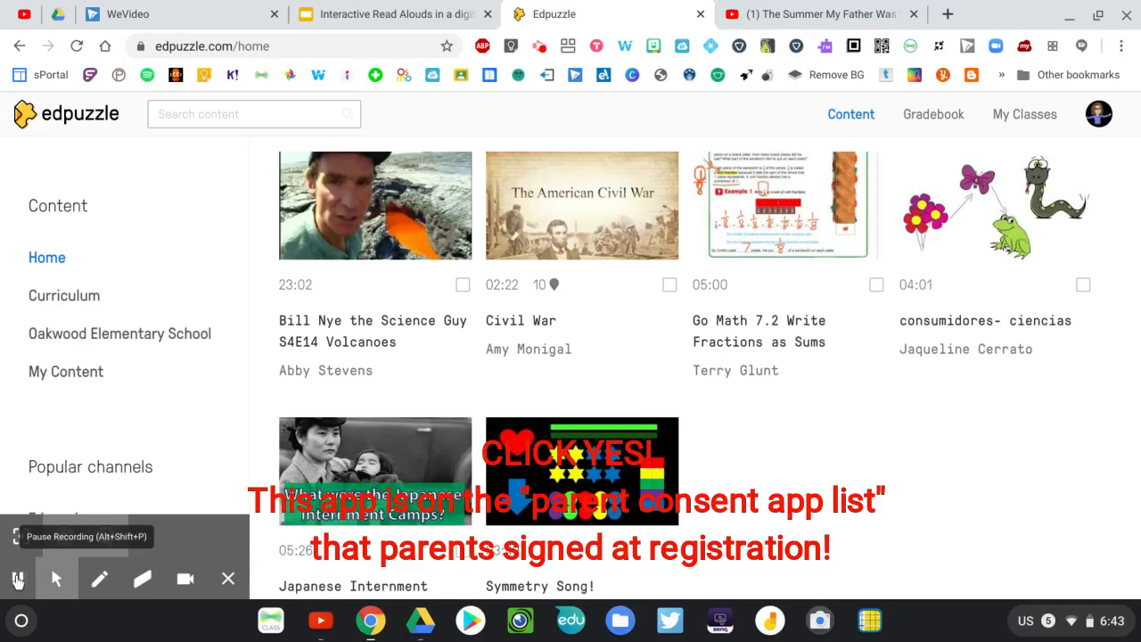
pyautogui.click(66, 371)
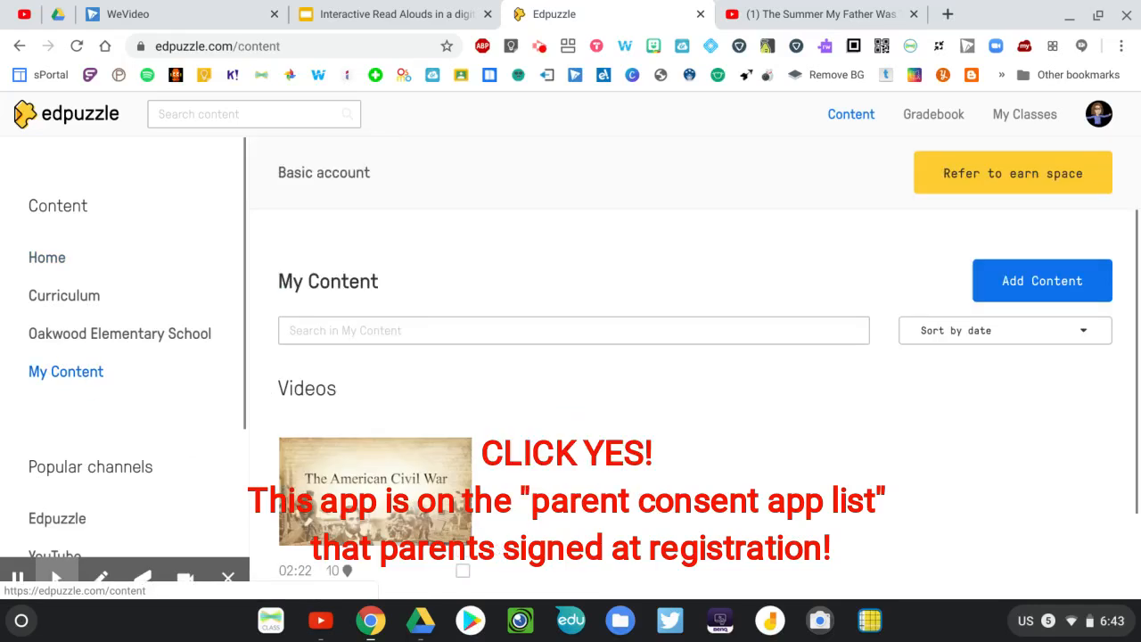
pyautogui.scroll(-1, 462, 413)
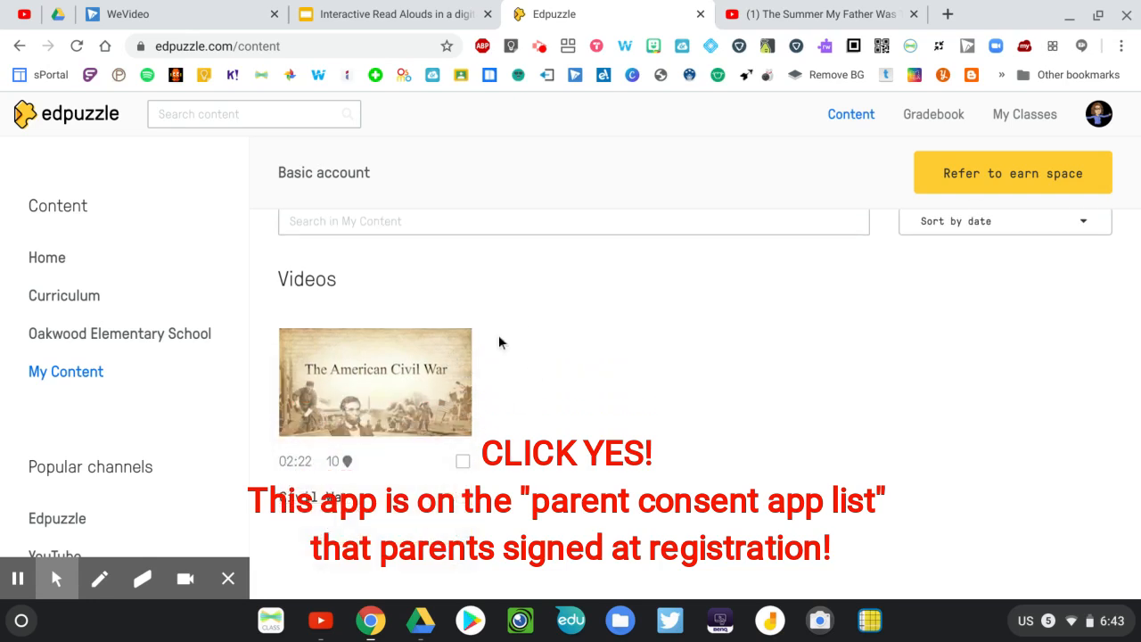
pyautogui.scroll(1, 674, 375)
pyautogui.scroll(-1, 675, 374)
pyautogui.scroll(1, 675, 374)
# Select the Civil War video in My Content and set up its assignment for the Practice Edpuzzle class
pyautogui.click(465, 515)
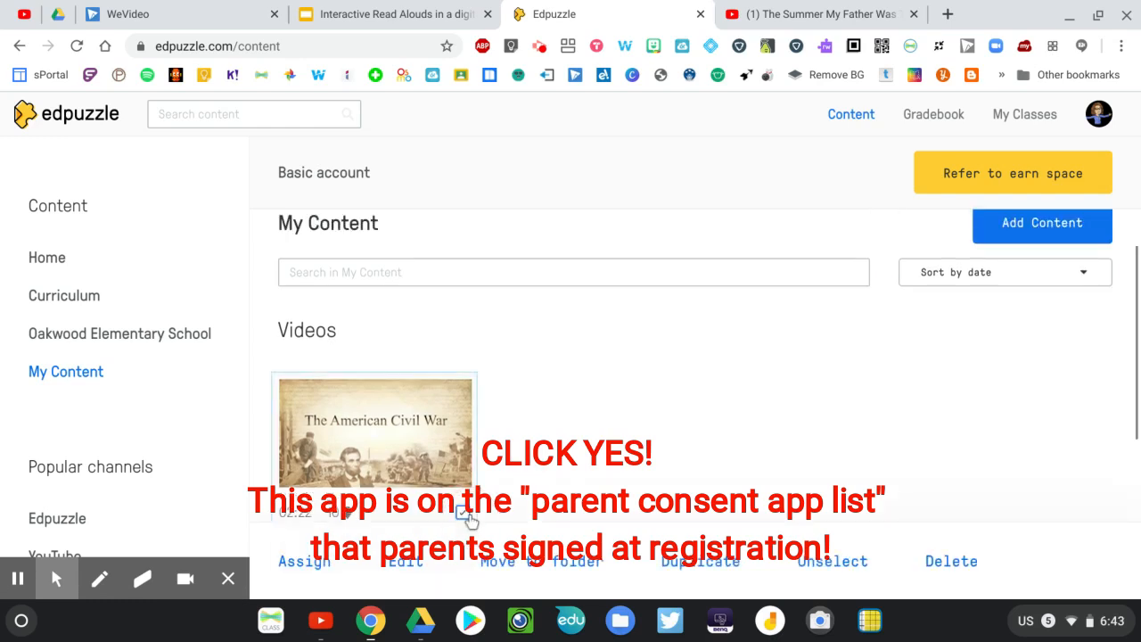
pyautogui.scroll(-2, 597, 453)
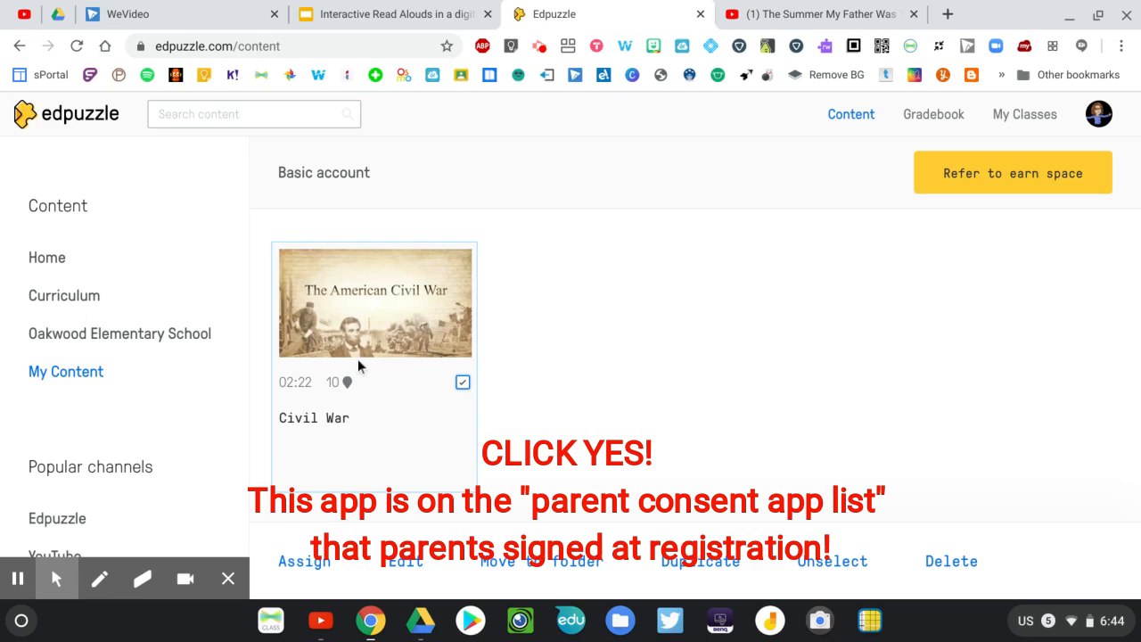
pyautogui.click(302, 561)
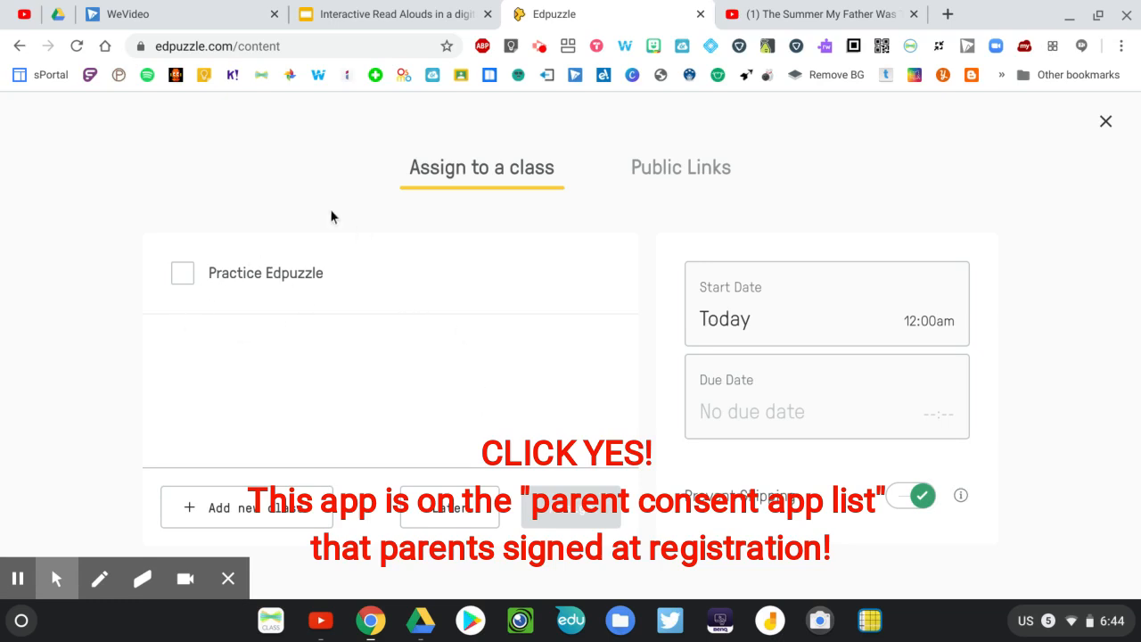
pyautogui.click(183, 275)
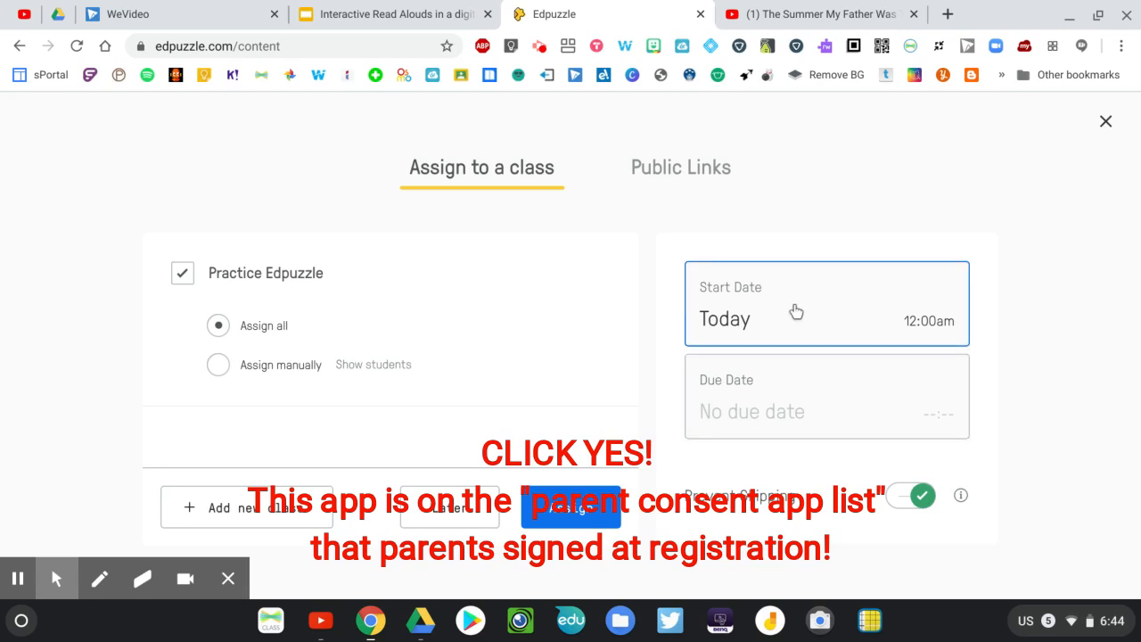
# Try a due date of May 3rd for the Civil War assignment
pyautogui.click(778, 413)
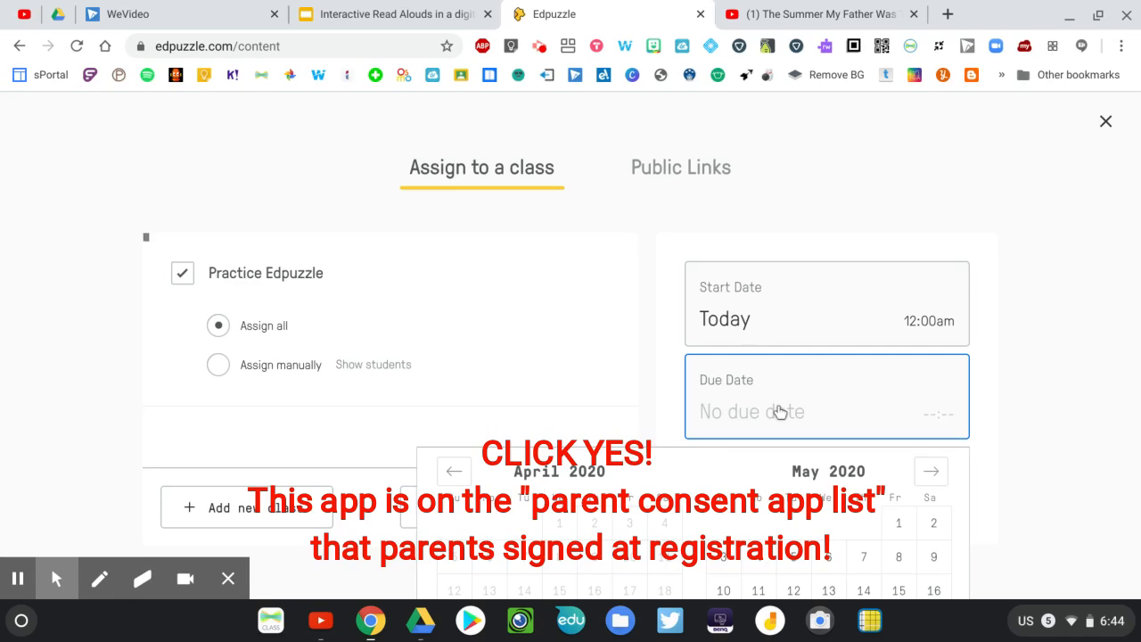
pyautogui.scroll(-2, 787, 476)
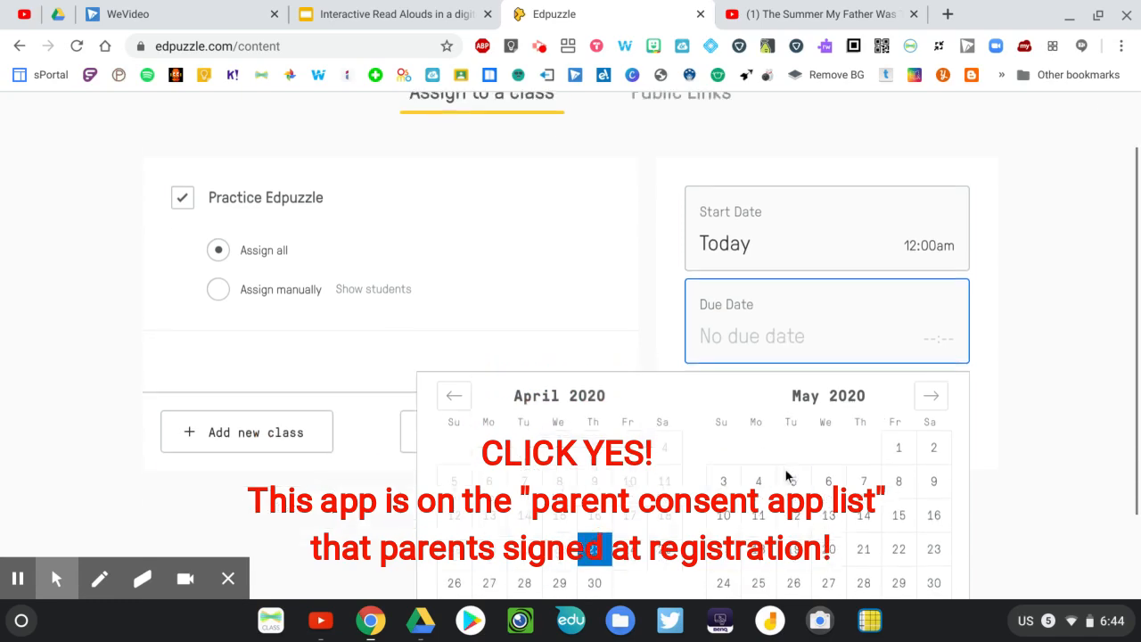
pyautogui.click(723, 469)
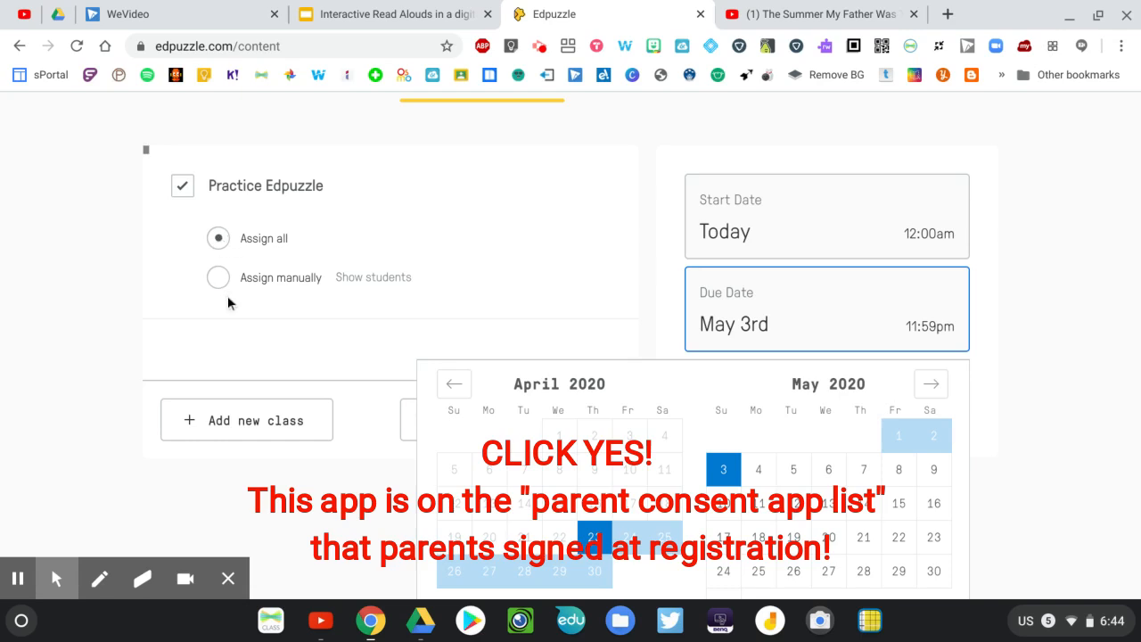
pyautogui.click(495, 301)
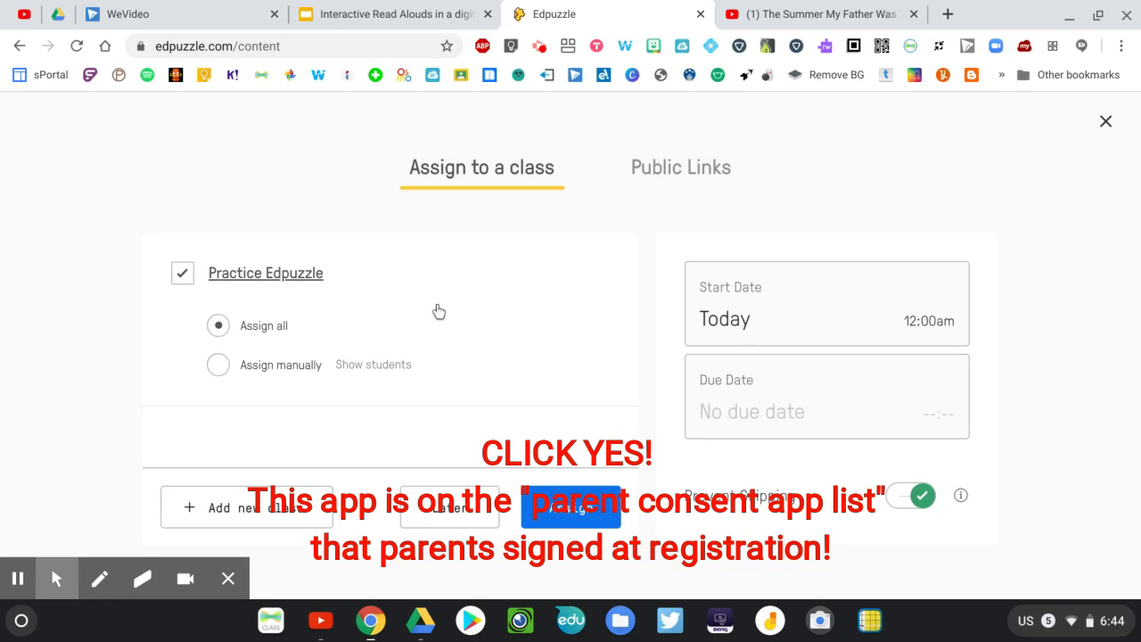
# Assign the Civil War video to all Practice Edpuzzle students, starting today with no due date
pyautogui.click(565, 508)
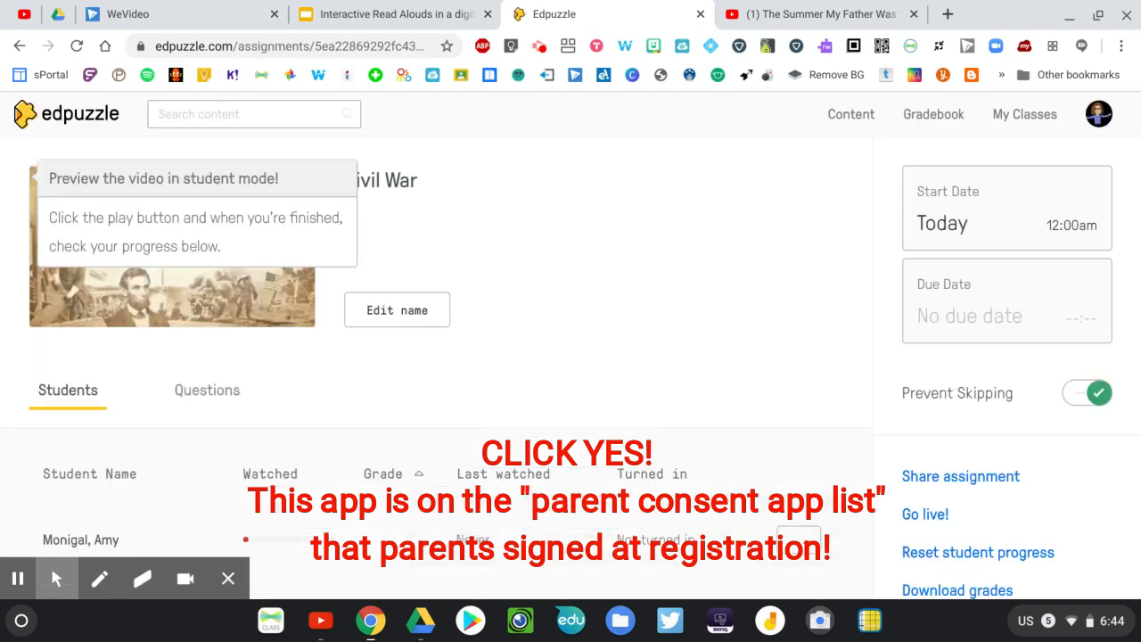
# Switch to the student's incognito window, reload the Practice Edpuzzle class, and view its due, no-due-date and completed assignments
pyautogui.press('F5')
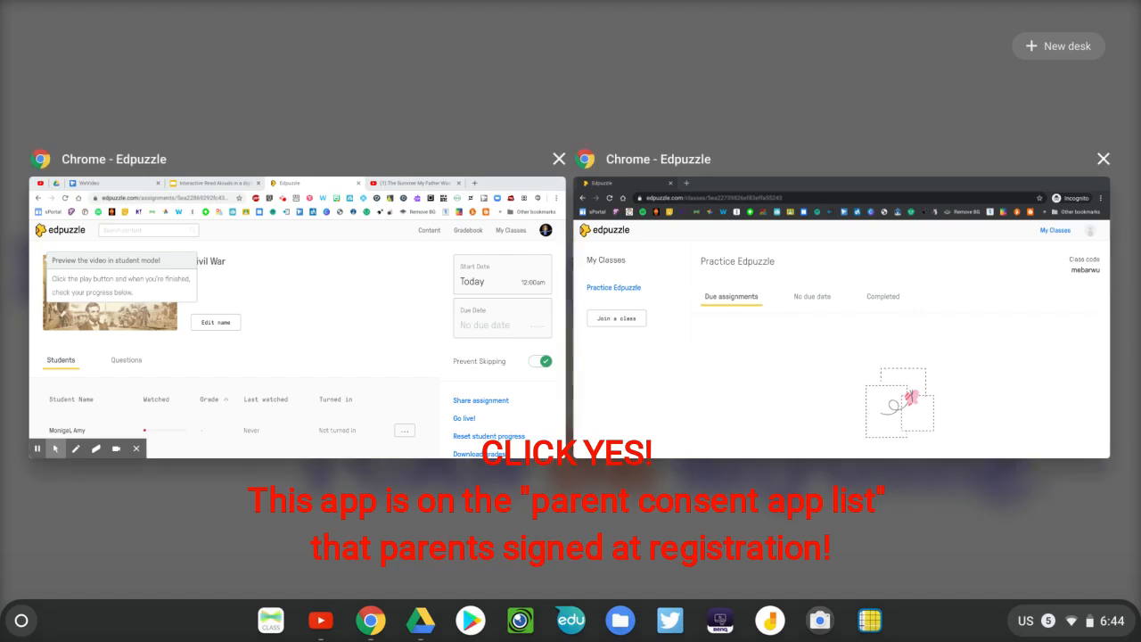
pyautogui.click(766, 180)
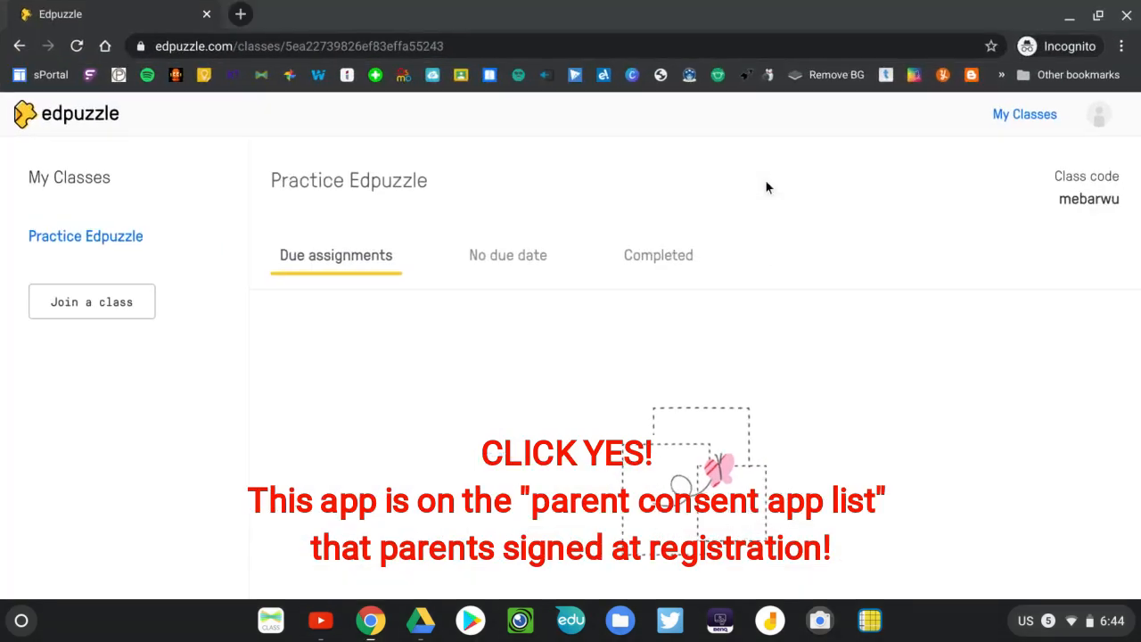
pyautogui.click(77, 47)
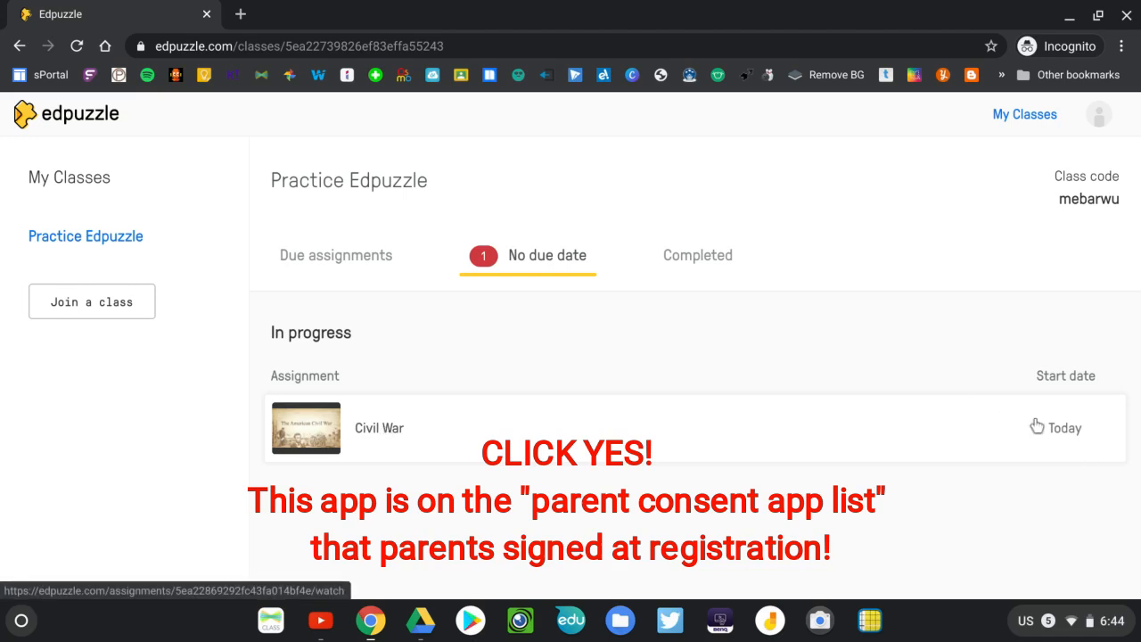
pyautogui.click(305, 258)
pyautogui.click(528, 260)
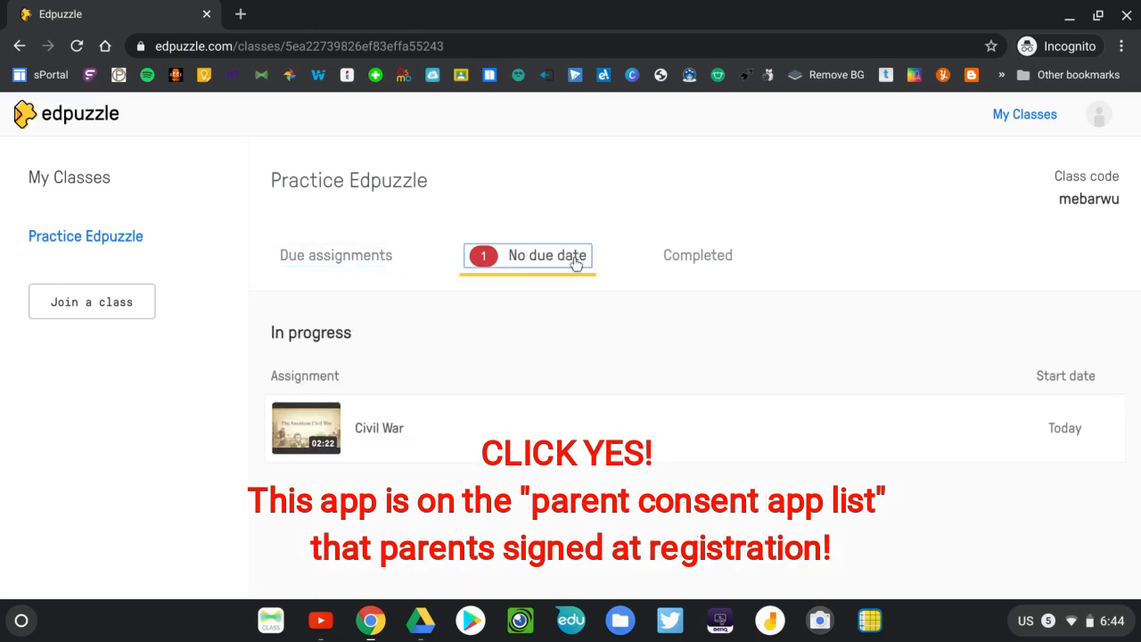
pyautogui.click(683, 269)
pyautogui.click(564, 271)
# Return to the teacher's browser window and open the Content home page
pyautogui.press('F5')
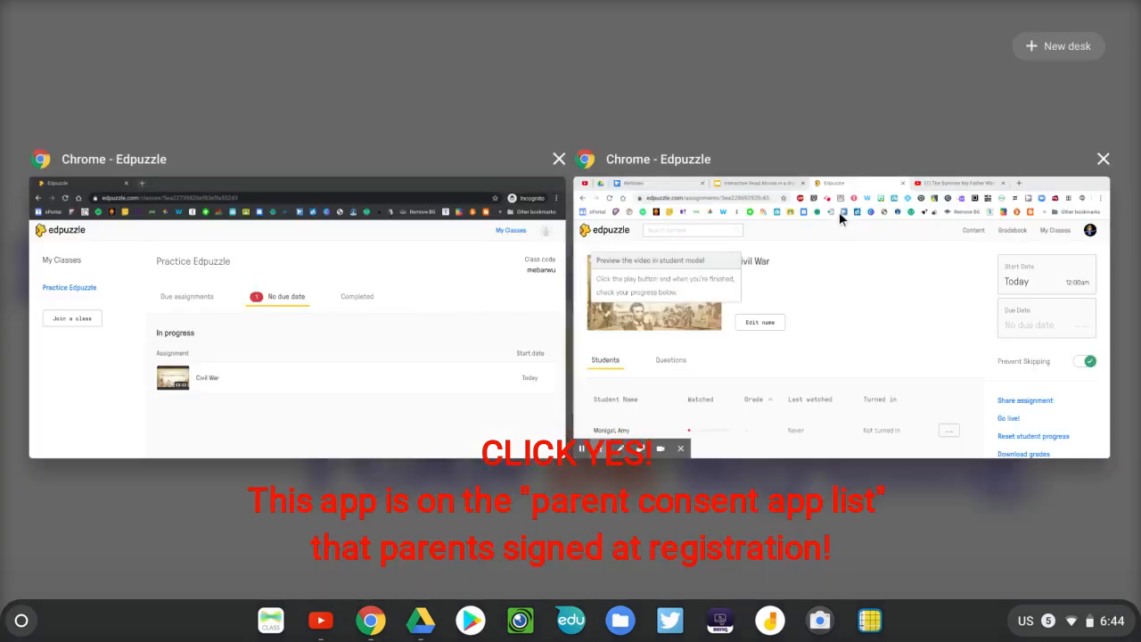
pyautogui.click(1052, 183)
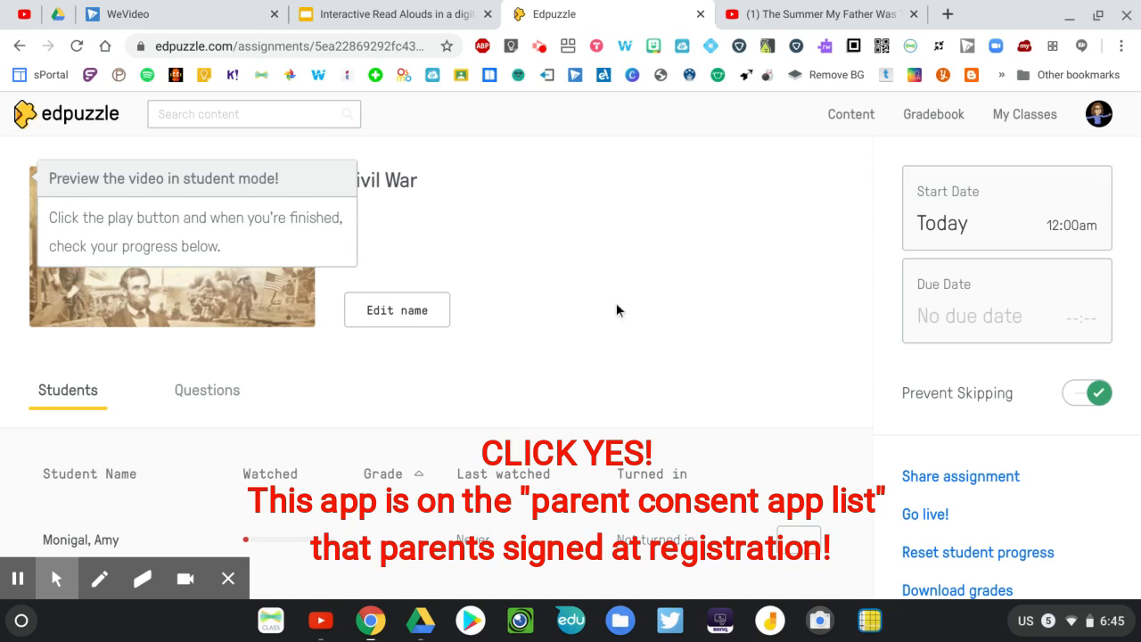
pyautogui.click(845, 118)
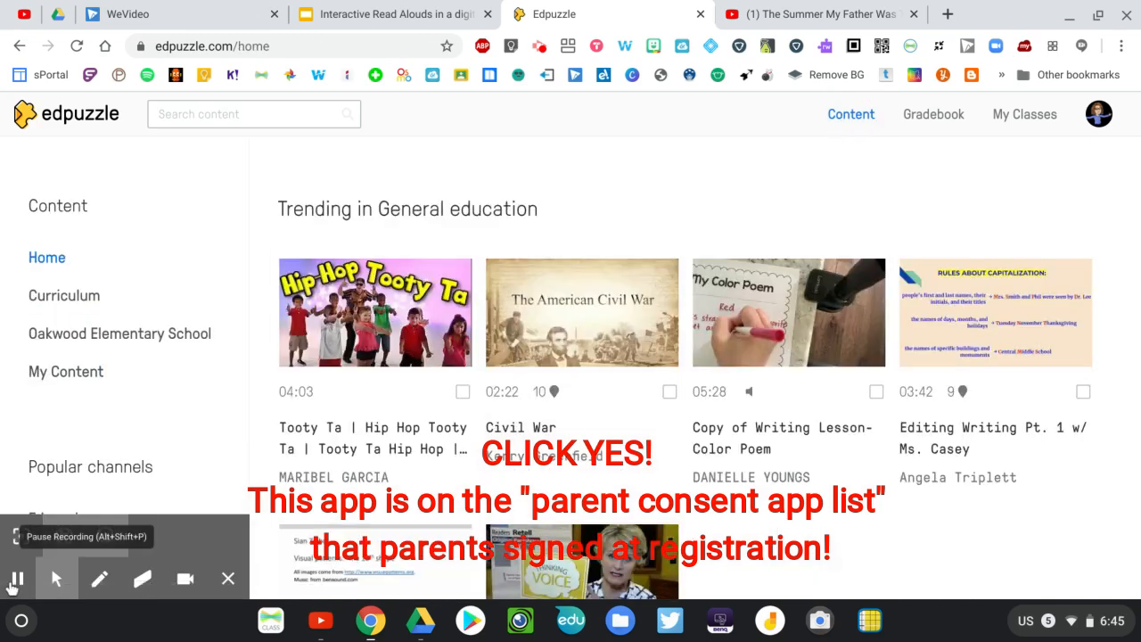
# Go to My Content and start adding an uploaded video, checking the Henry's Freedom Box video in WeVideo before returning to the Edpuzzle upload page
pyautogui.click(68, 375)
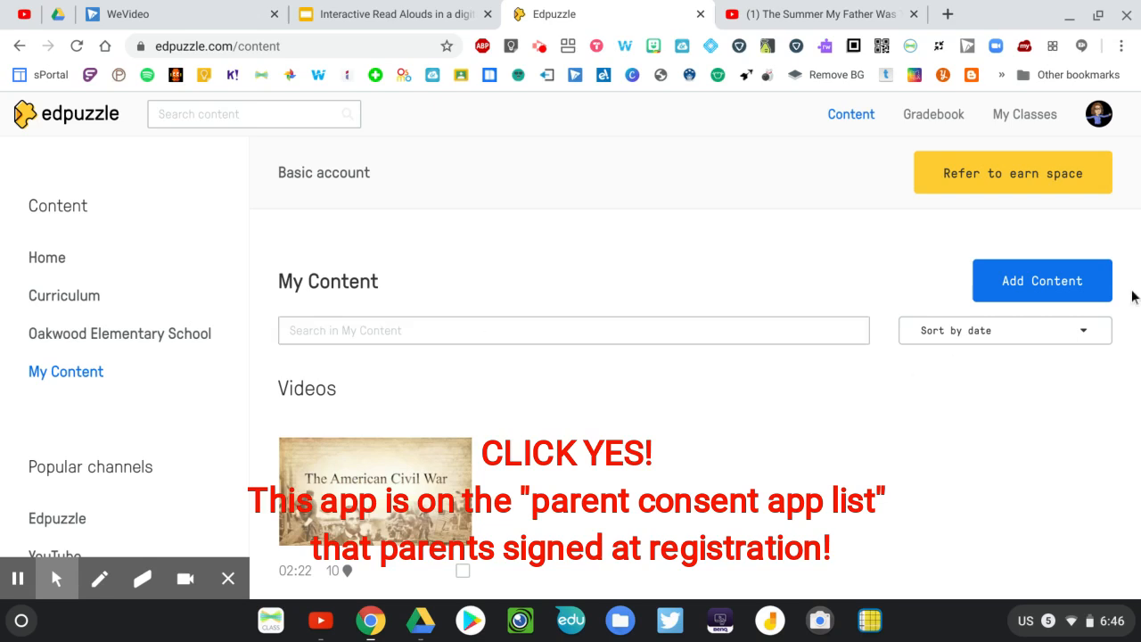
pyautogui.click(1049, 285)
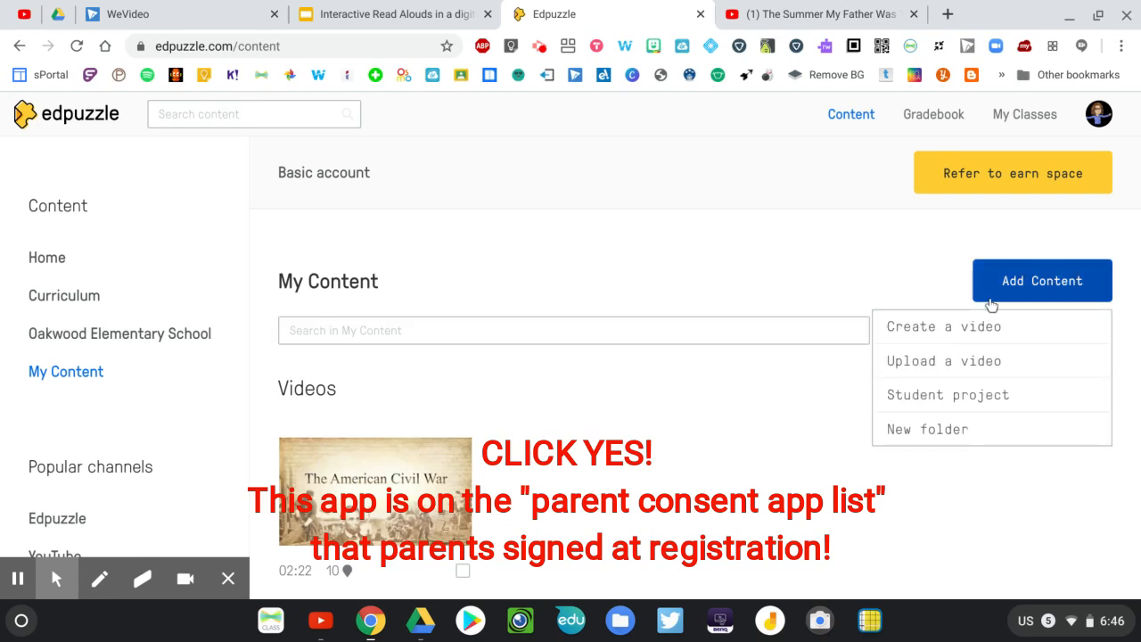
pyautogui.click(935, 361)
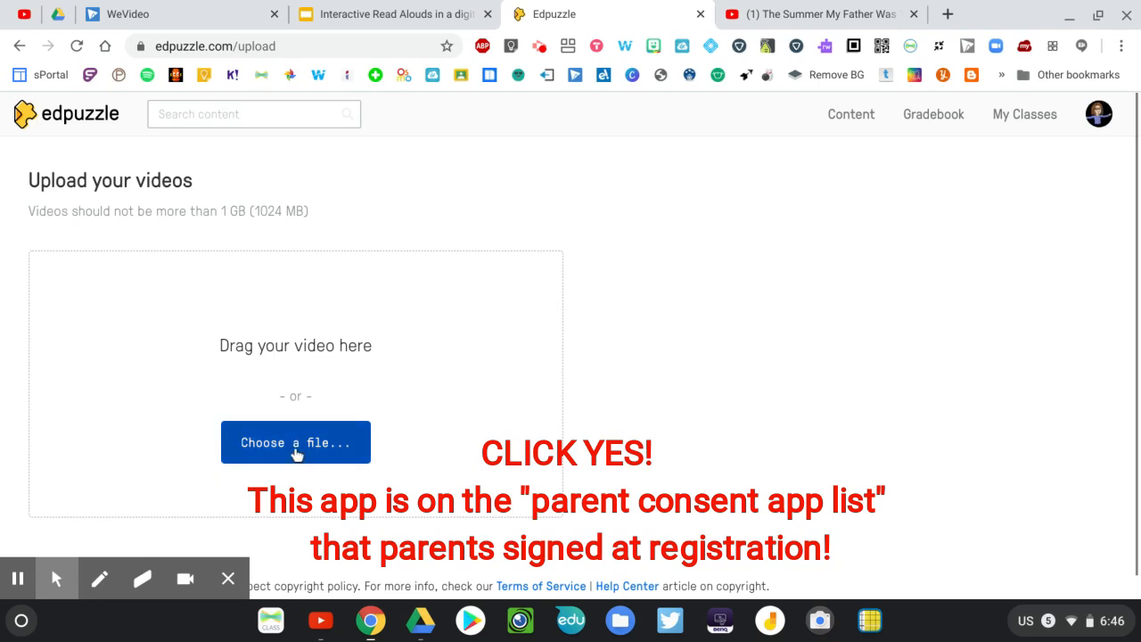
pyautogui.click(166, 10)
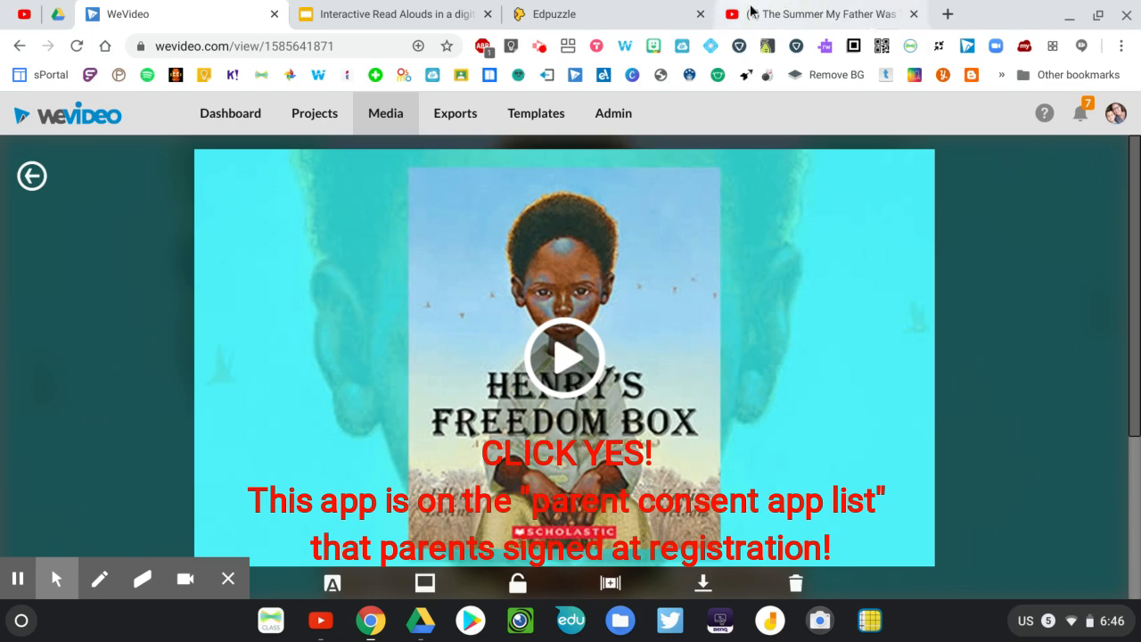
pyautogui.click(564, 13)
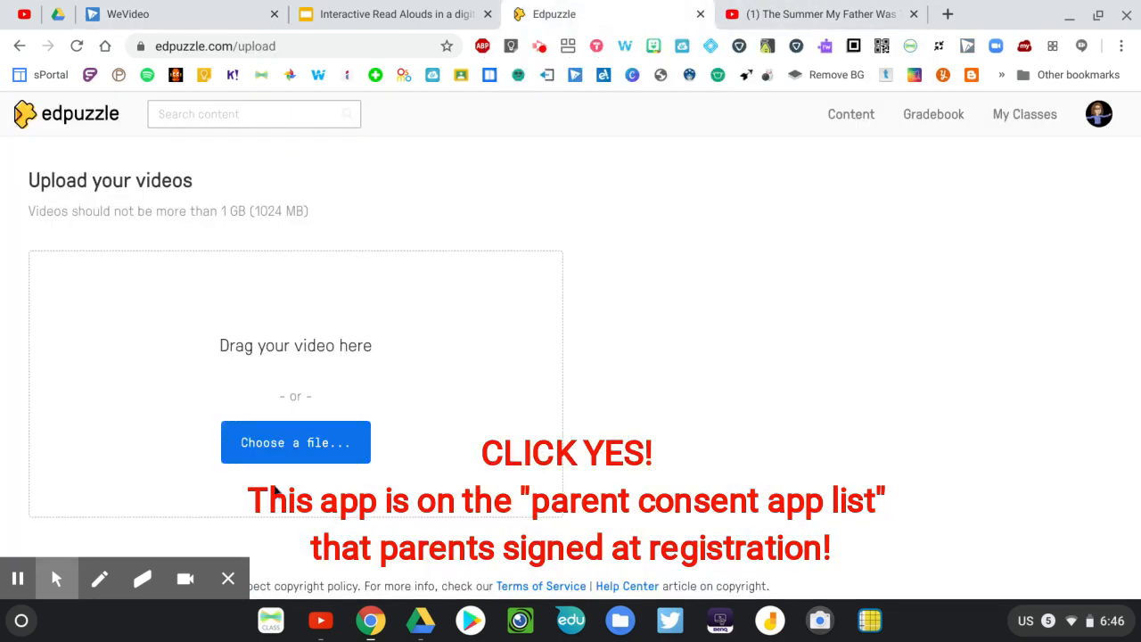
# Upload the Henrys Freedom Box.mp4 video from the Downloads folder
pyautogui.click(287, 452)
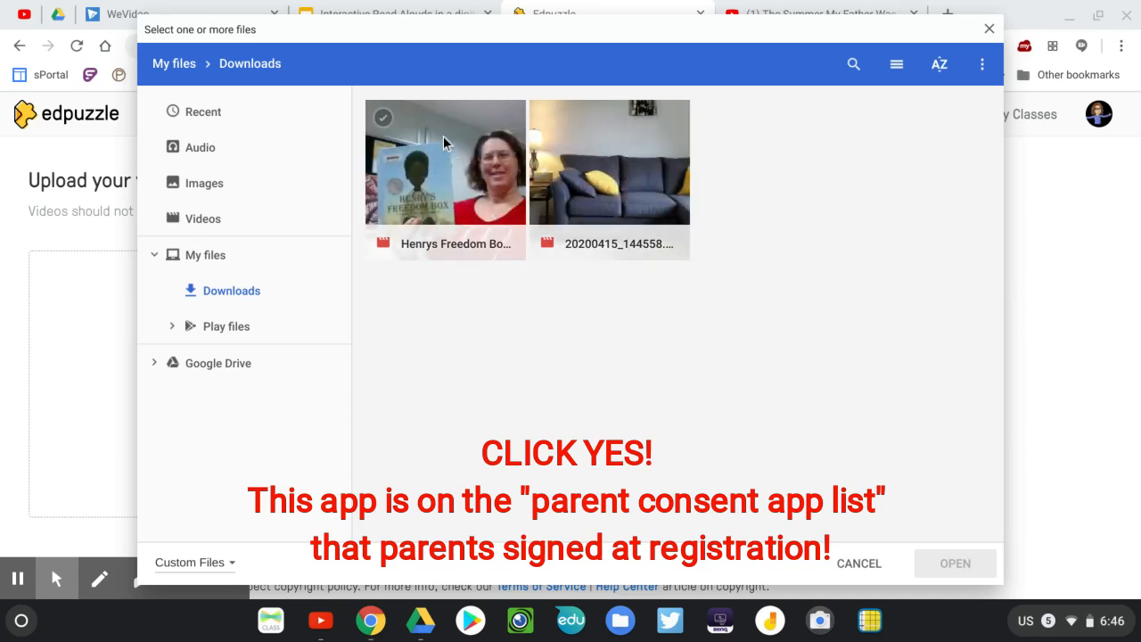
pyautogui.click(451, 187)
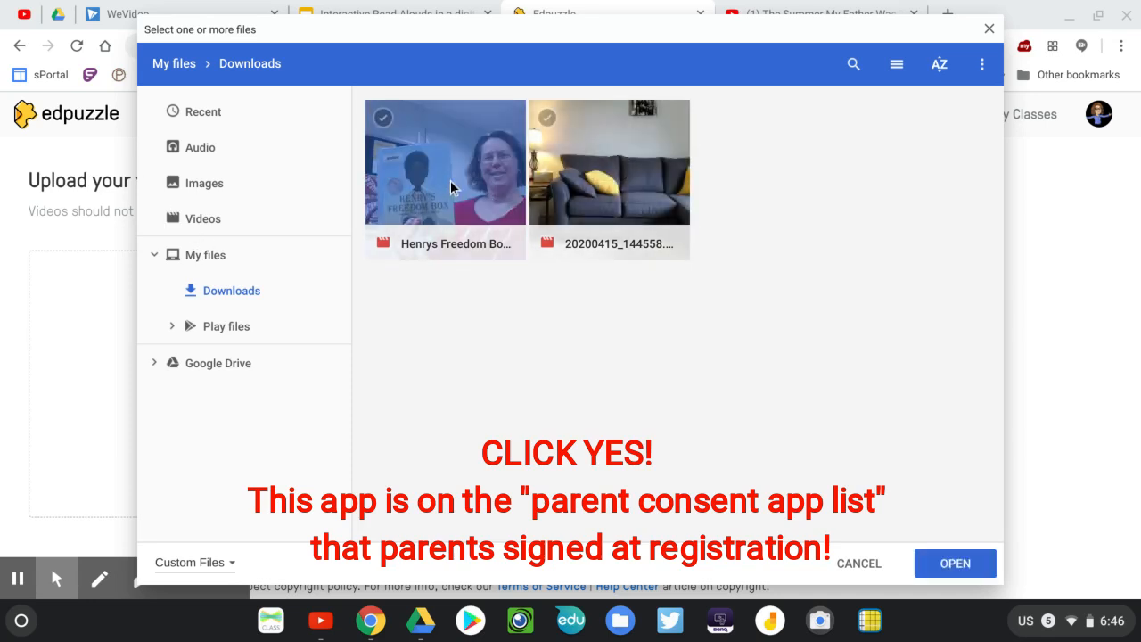
pyautogui.click(949, 565)
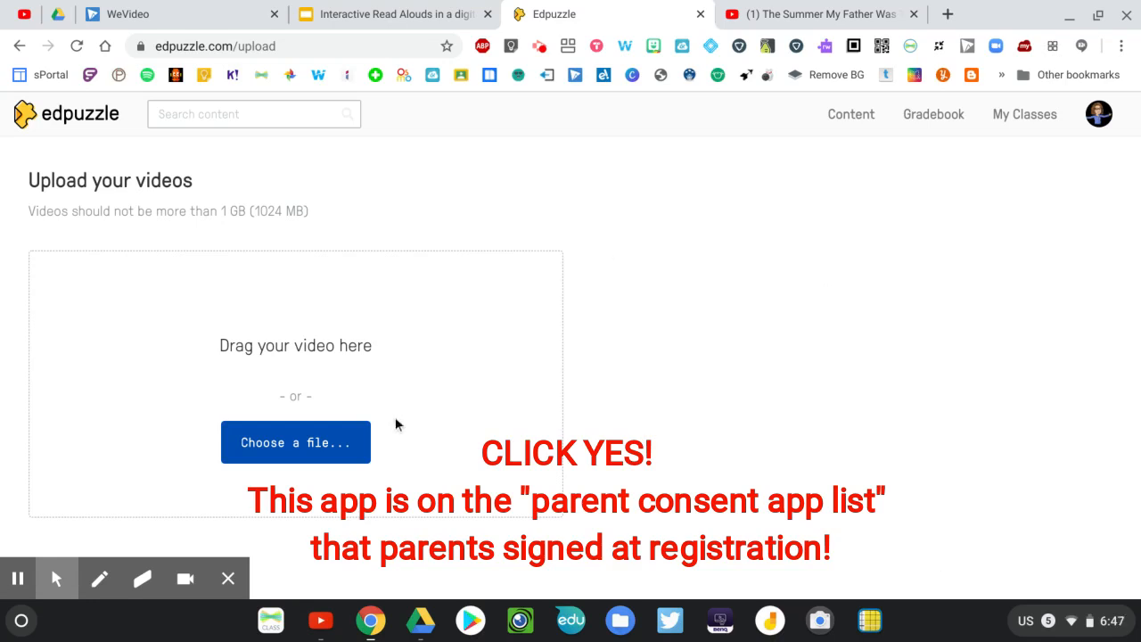
pyautogui.scroll(-2, 396, 420)
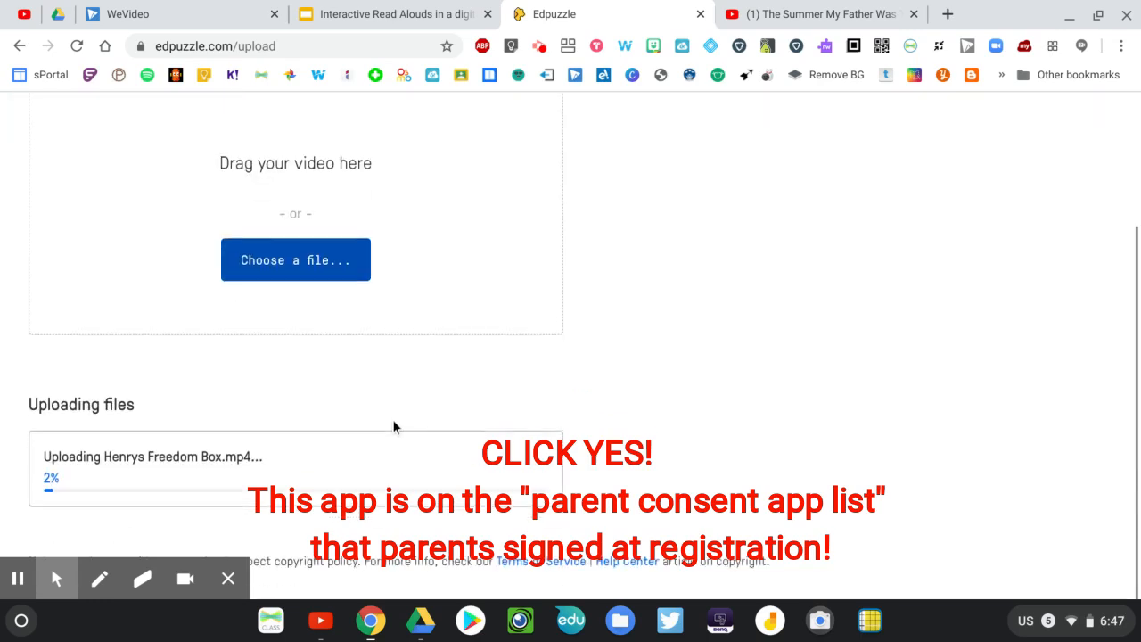
pyautogui.click(17, 578)
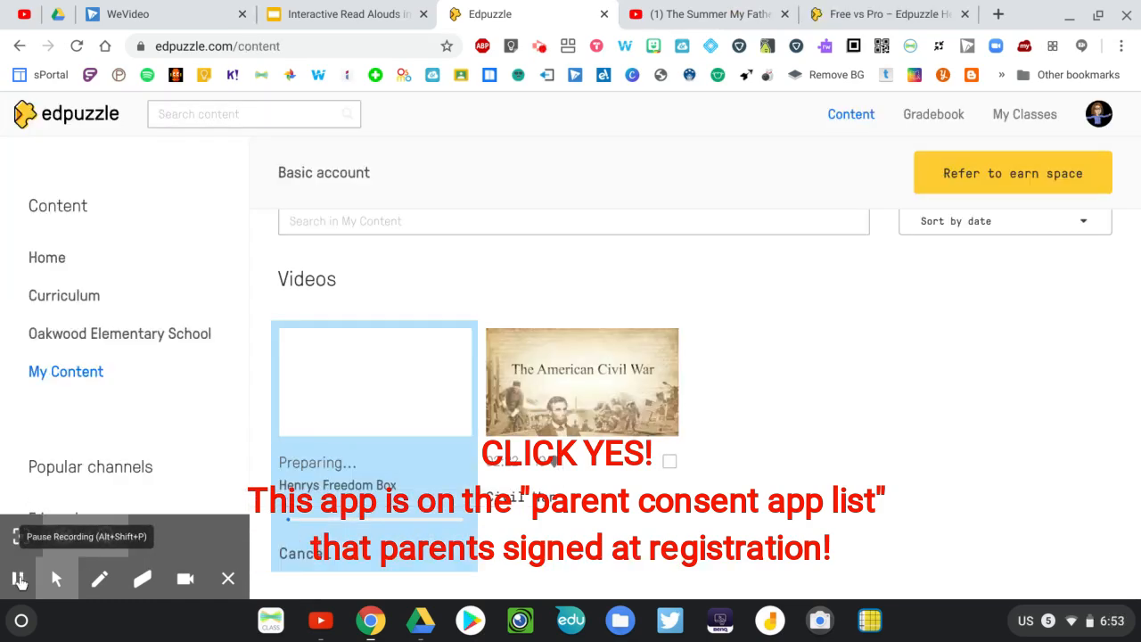
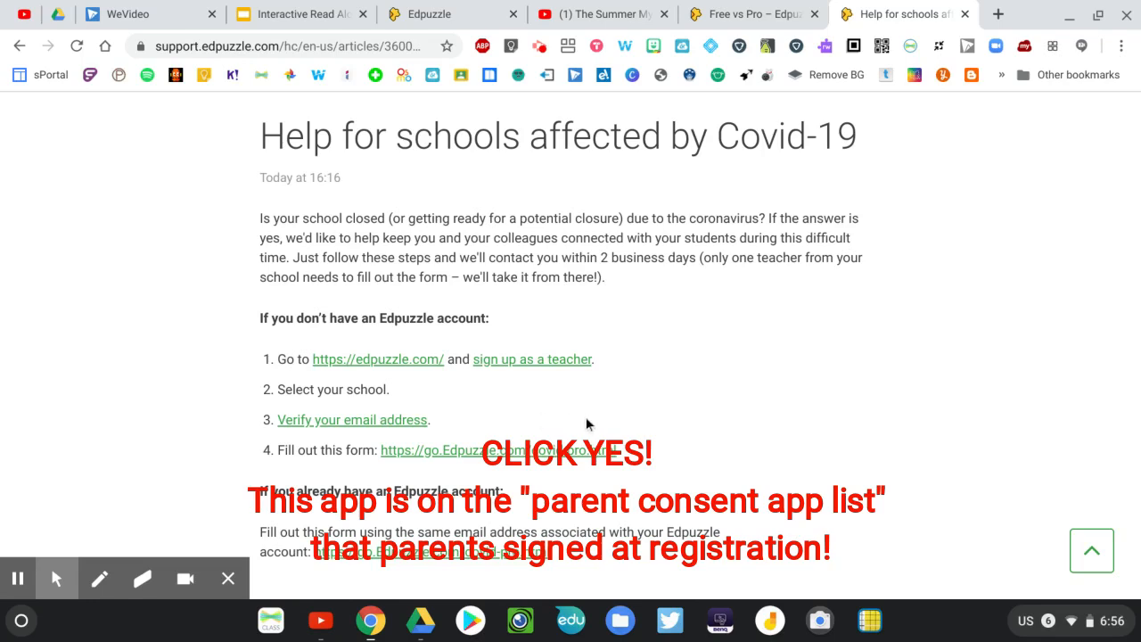
# Read the Edpuzzle help article for schools affected by Covid-19 through to the instructions for existing accounts
pyautogui.scroll(-2, 586, 416)
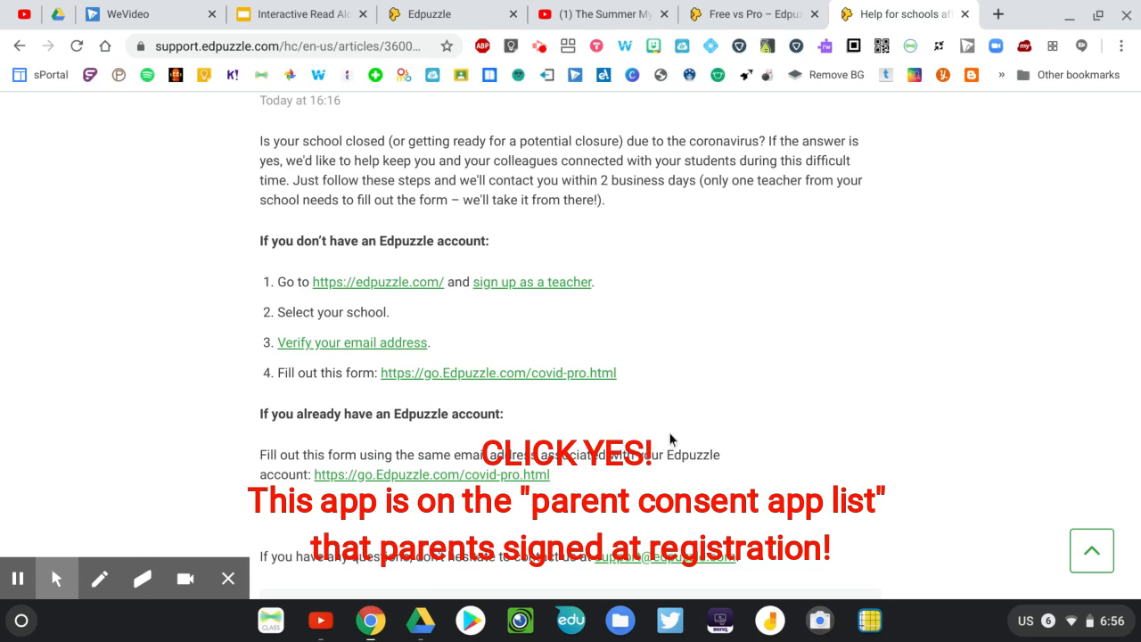
pyautogui.click(16, 580)
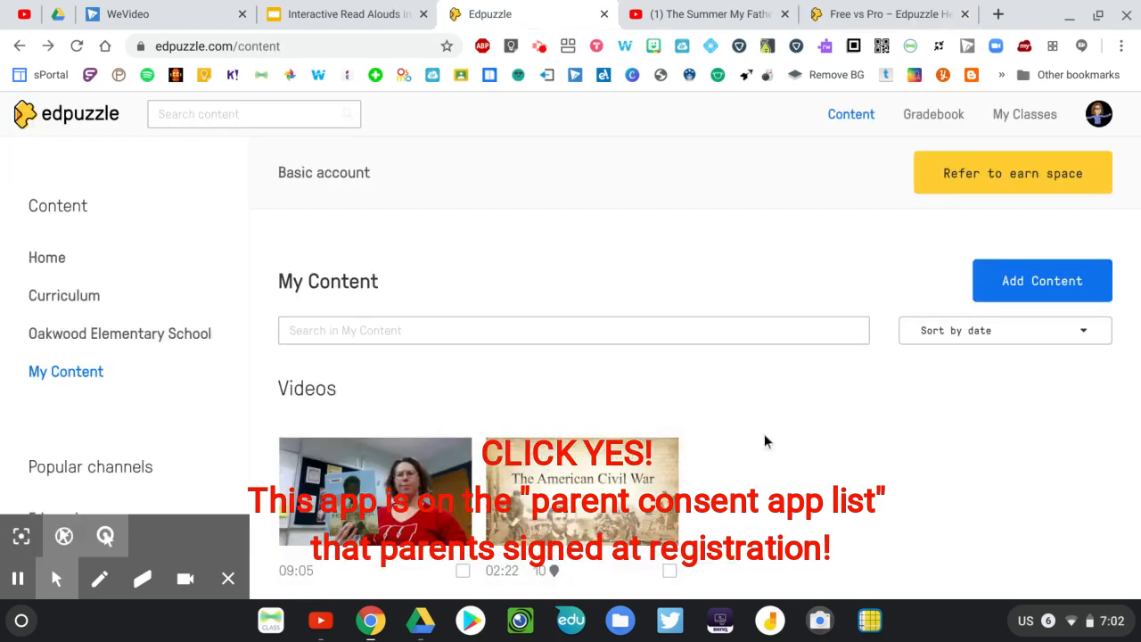
# Open the uploaded Henrys Freedom Box video from My Content and look over its details and similar videos
pyautogui.click(419, 514)
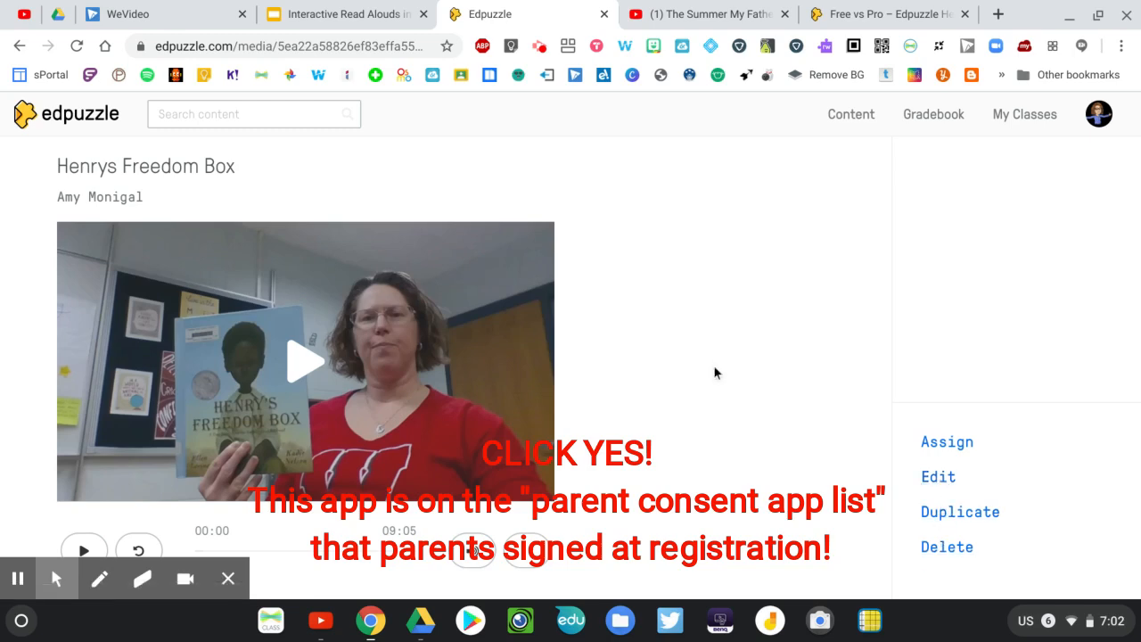
pyautogui.scroll(-5, 714, 373)
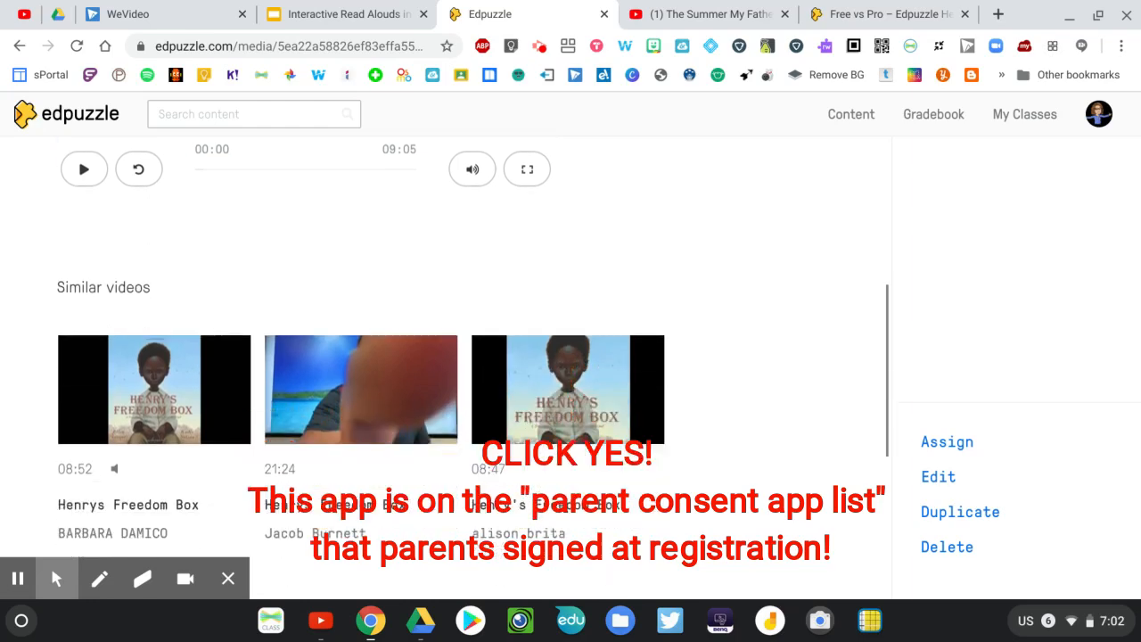
pyautogui.scroll(-3, 361, 367)
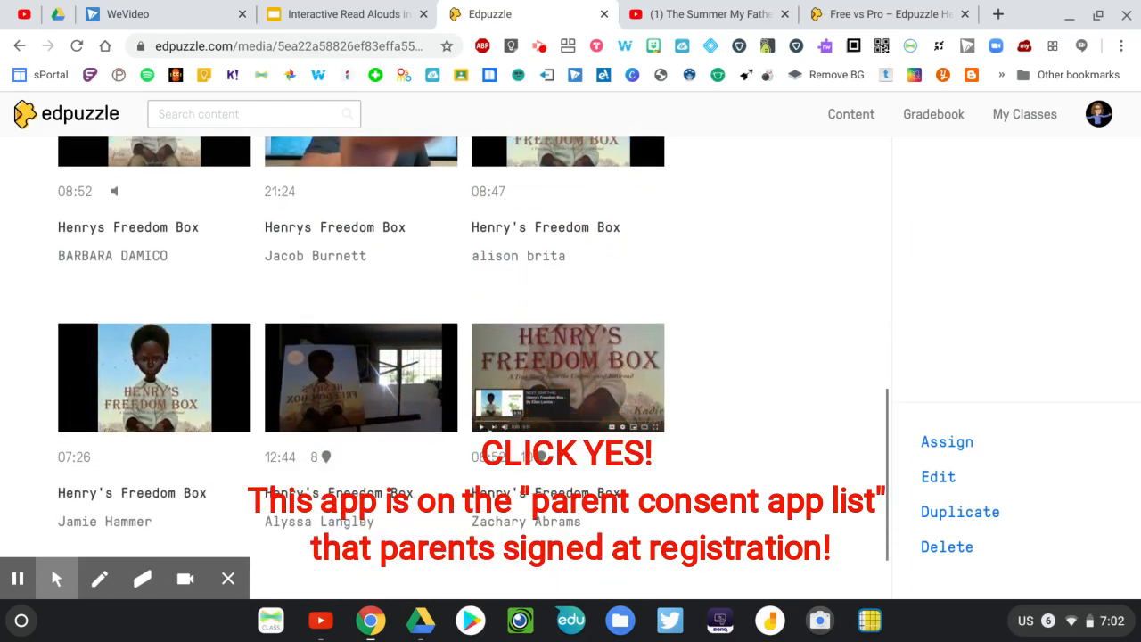
pyautogui.scroll(2, 445, 356)
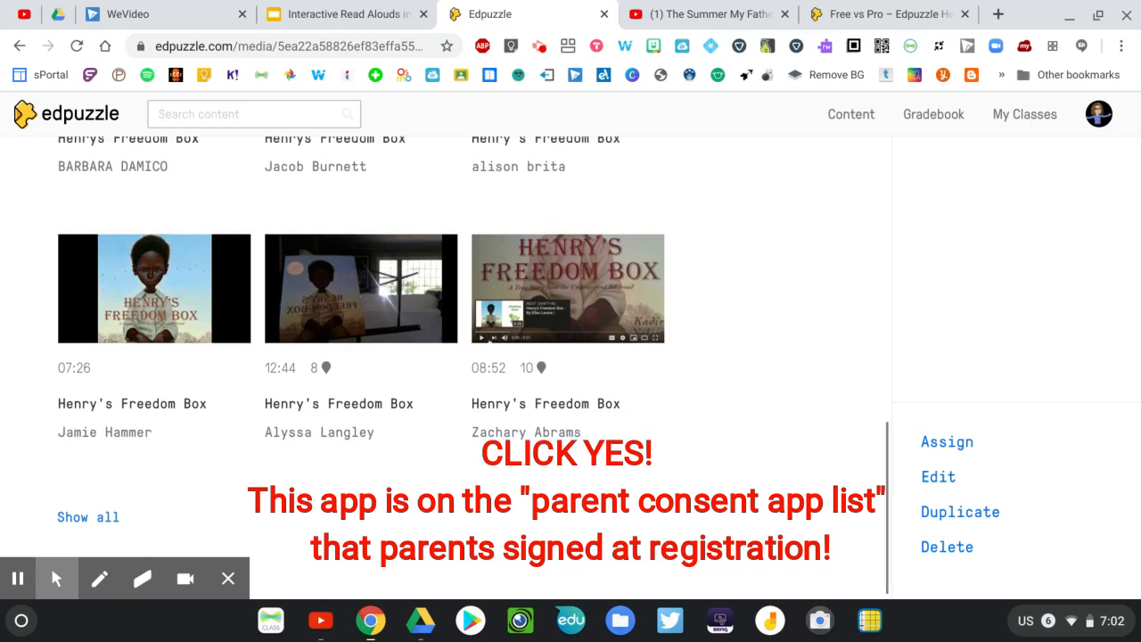
pyautogui.scroll(2, 473, 373)
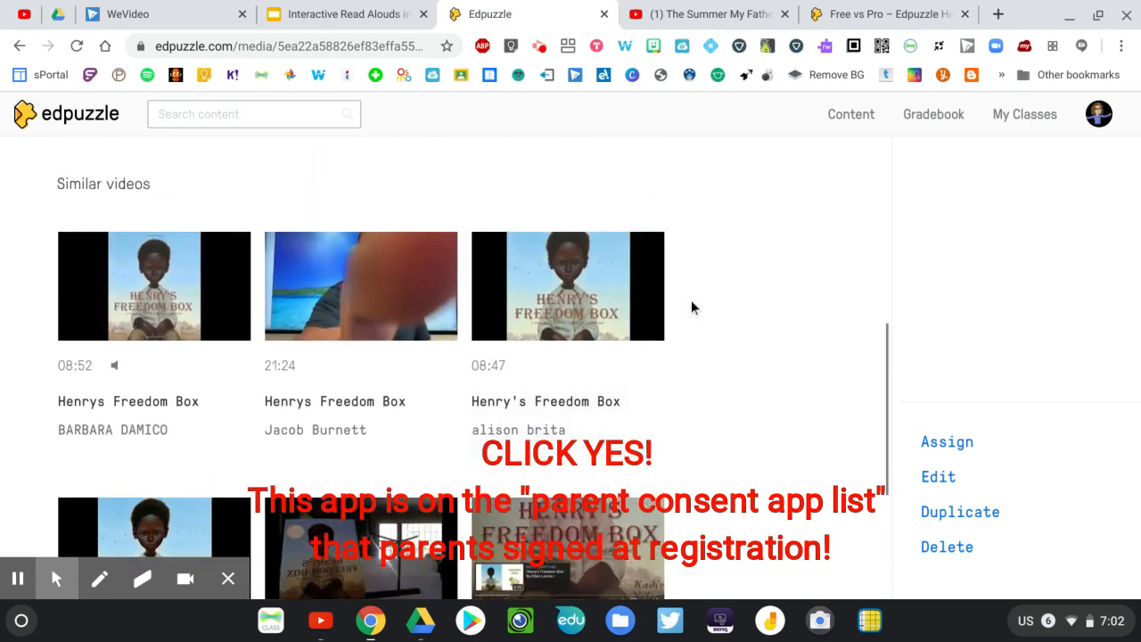
pyautogui.scroll(2, 705, 328)
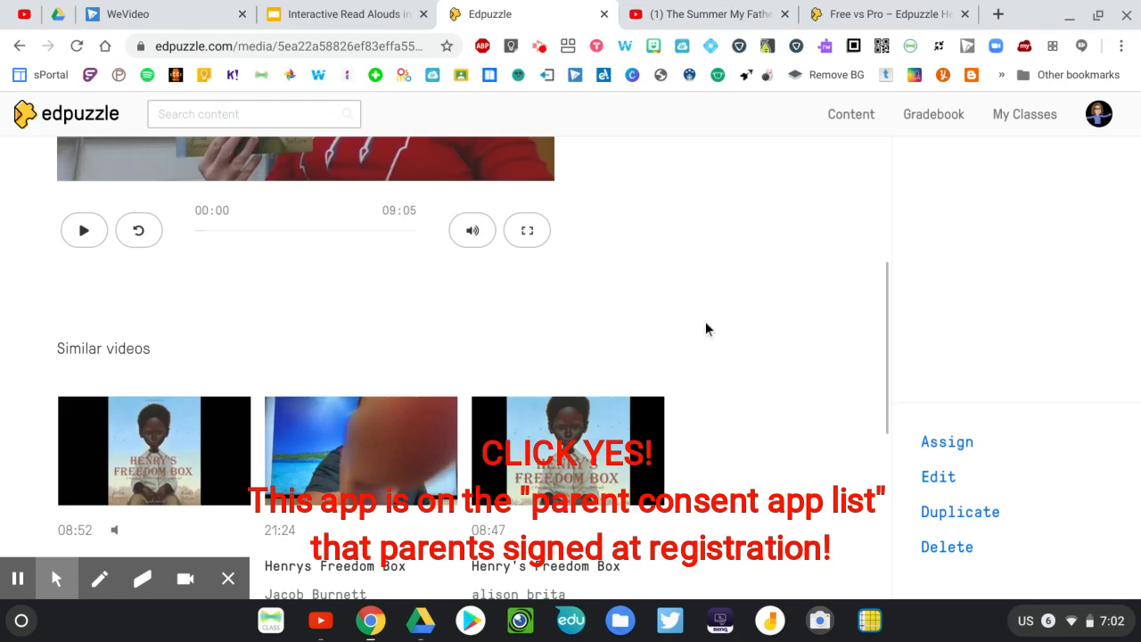
pyautogui.scroll(2, 705, 327)
pyautogui.scroll(2, 705, 326)
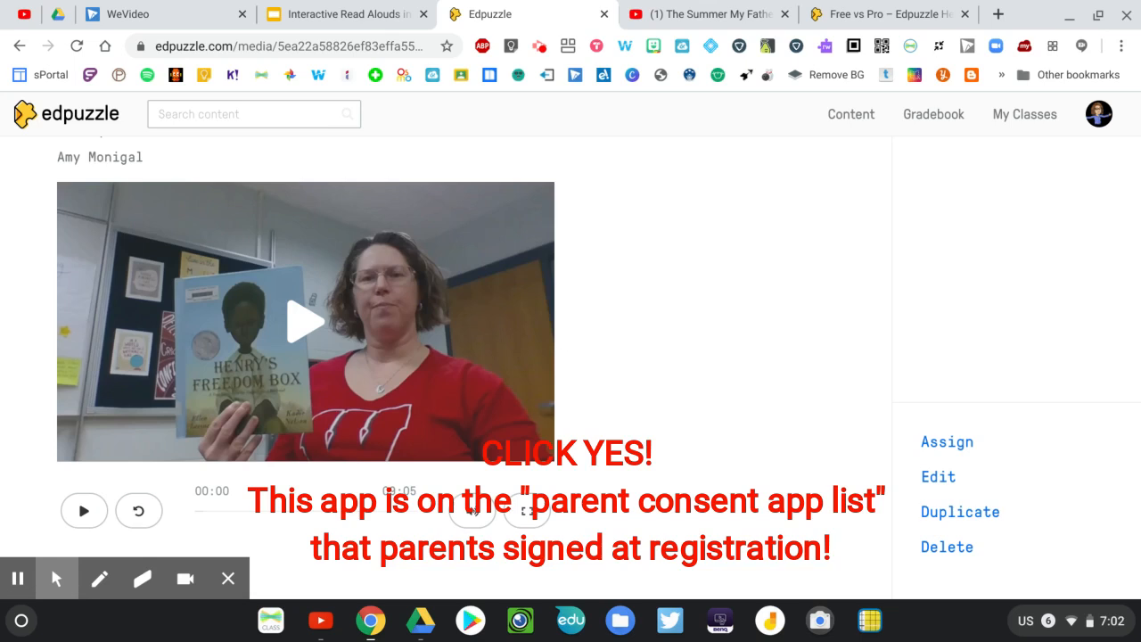
pyautogui.scroll(-8, 705, 328)
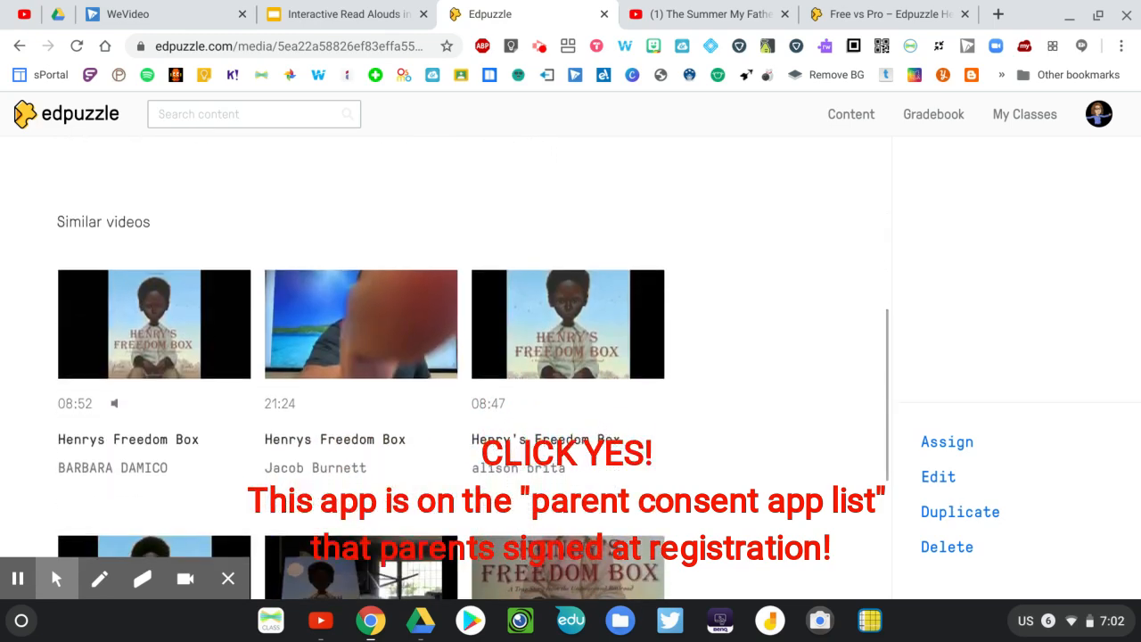
pyautogui.scroll(8, 950, 539)
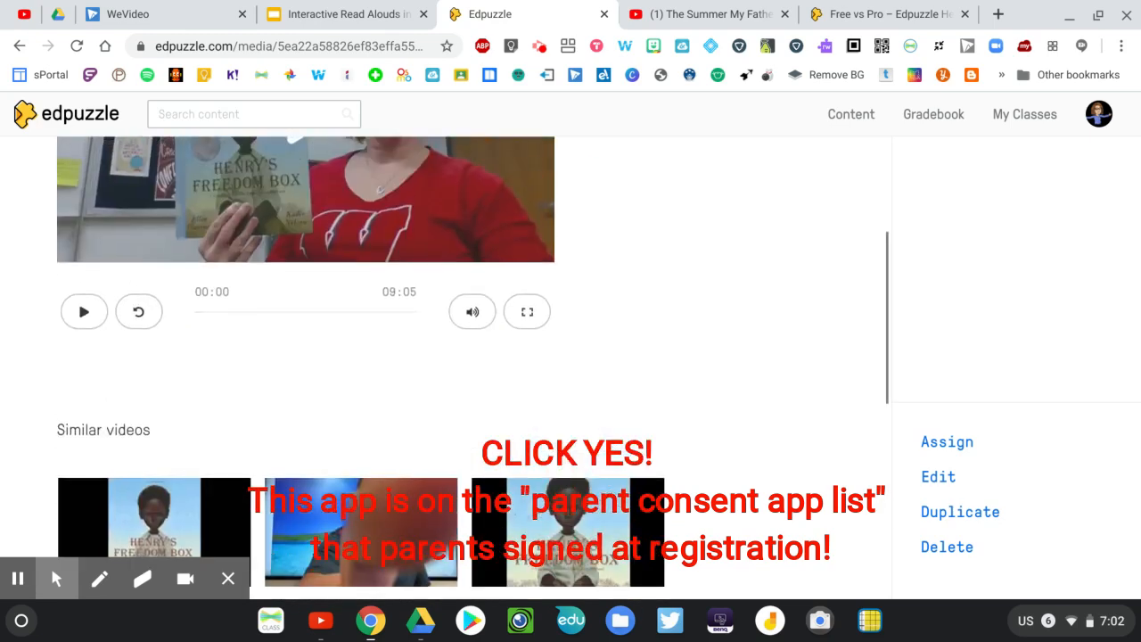
# Open the Henrys Freedom Box video for editing, pausing it at 01:19 and switching to the Questions editor
pyautogui.click(939, 479)
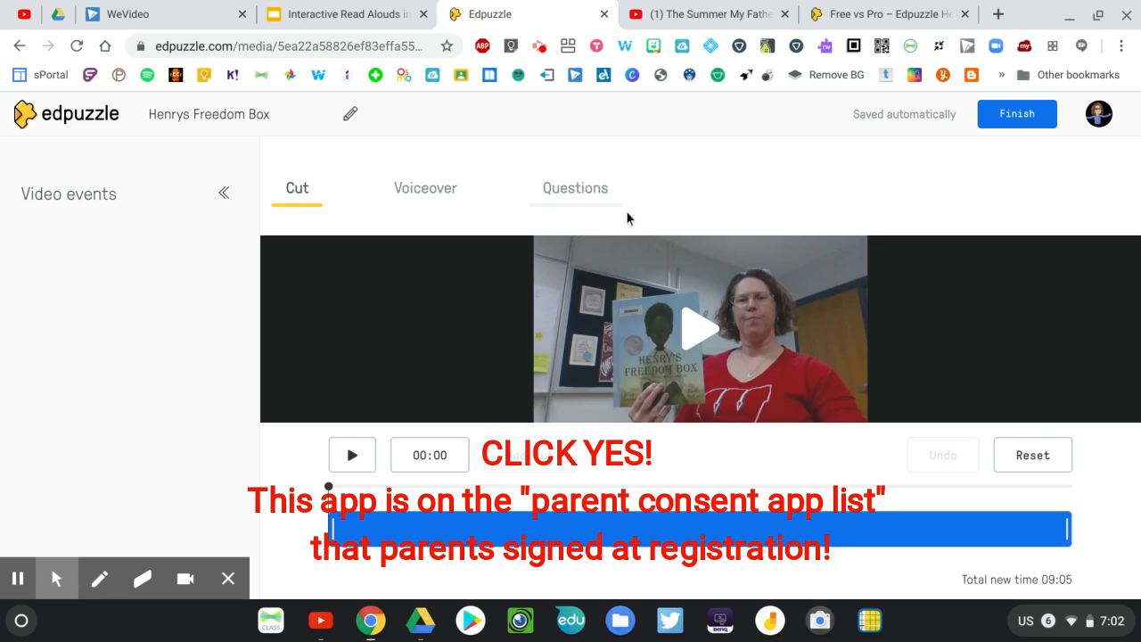
pyautogui.click(432, 515)
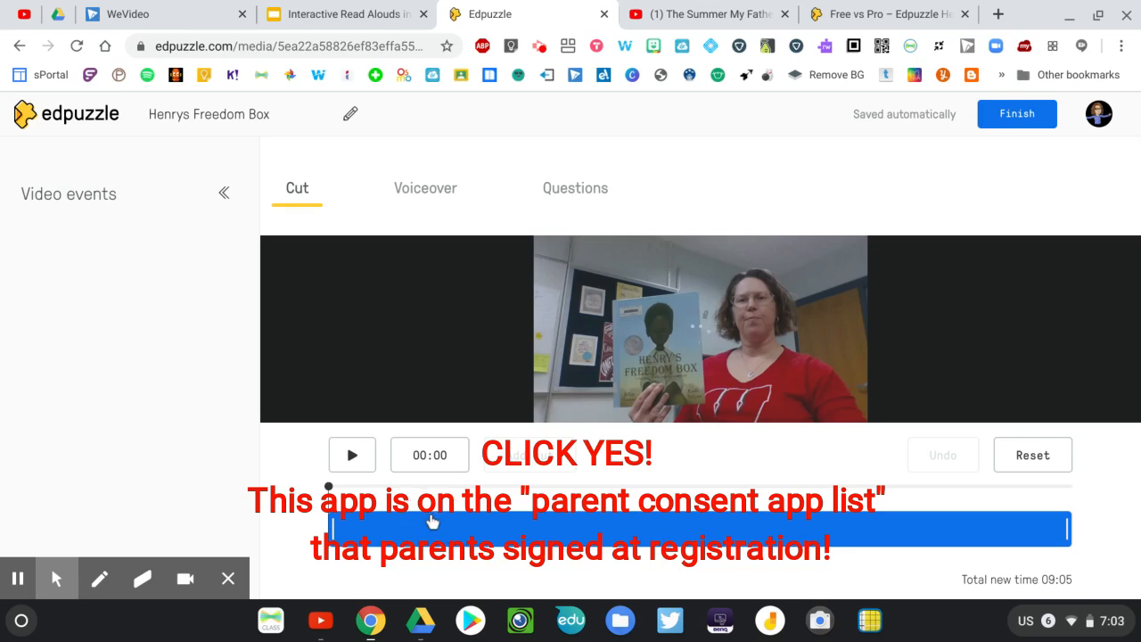
pyautogui.click(370, 461)
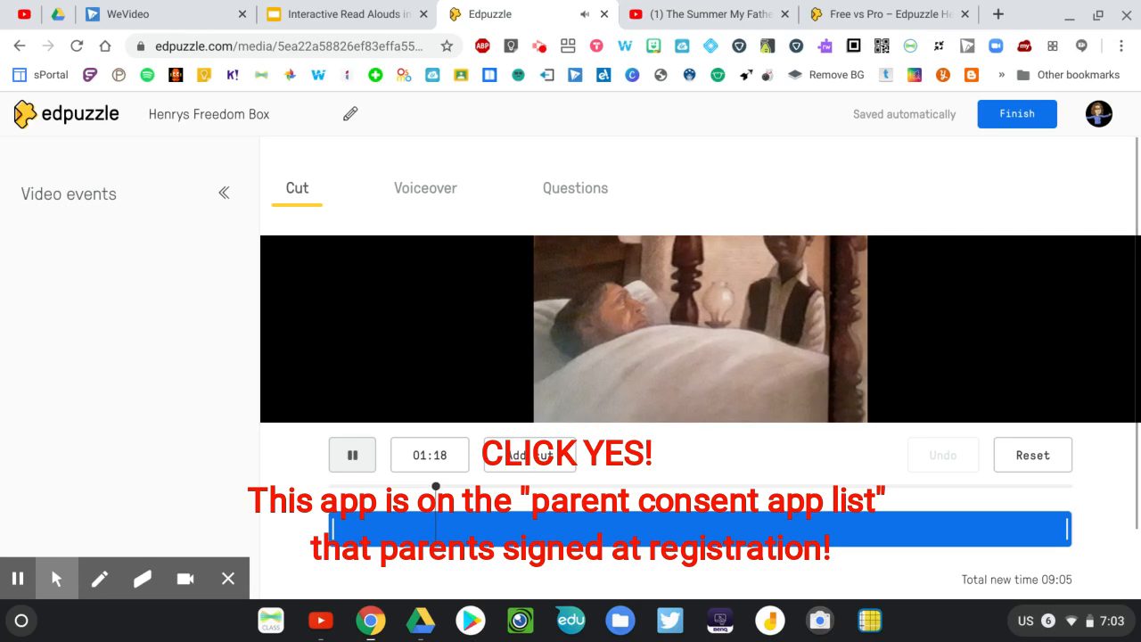
pyautogui.click(352, 457)
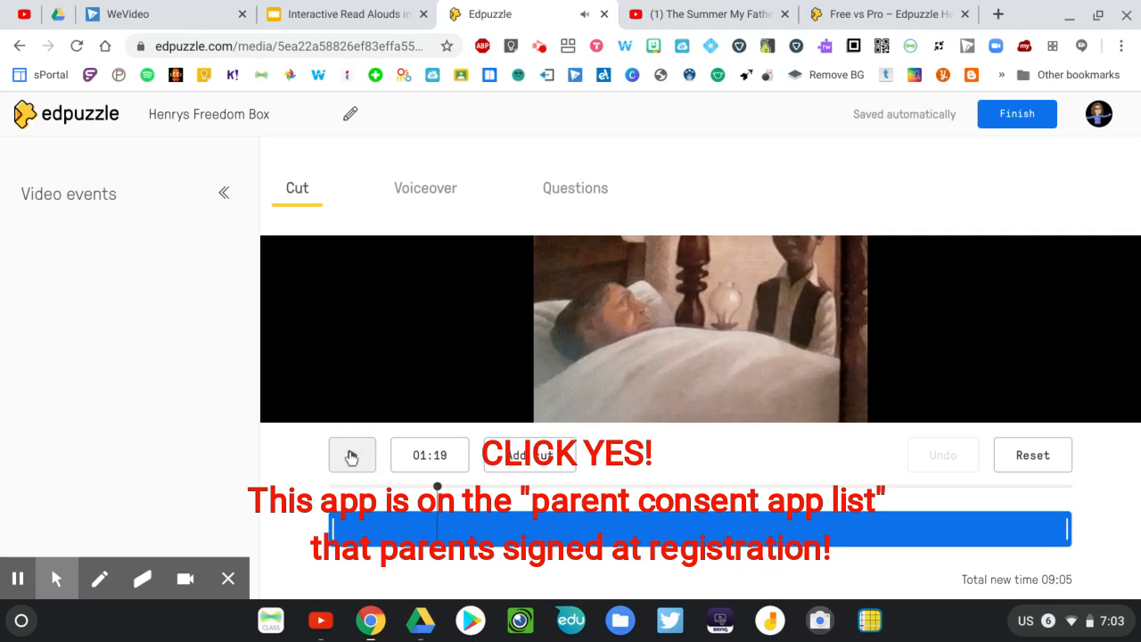
pyautogui.click(590, 190)
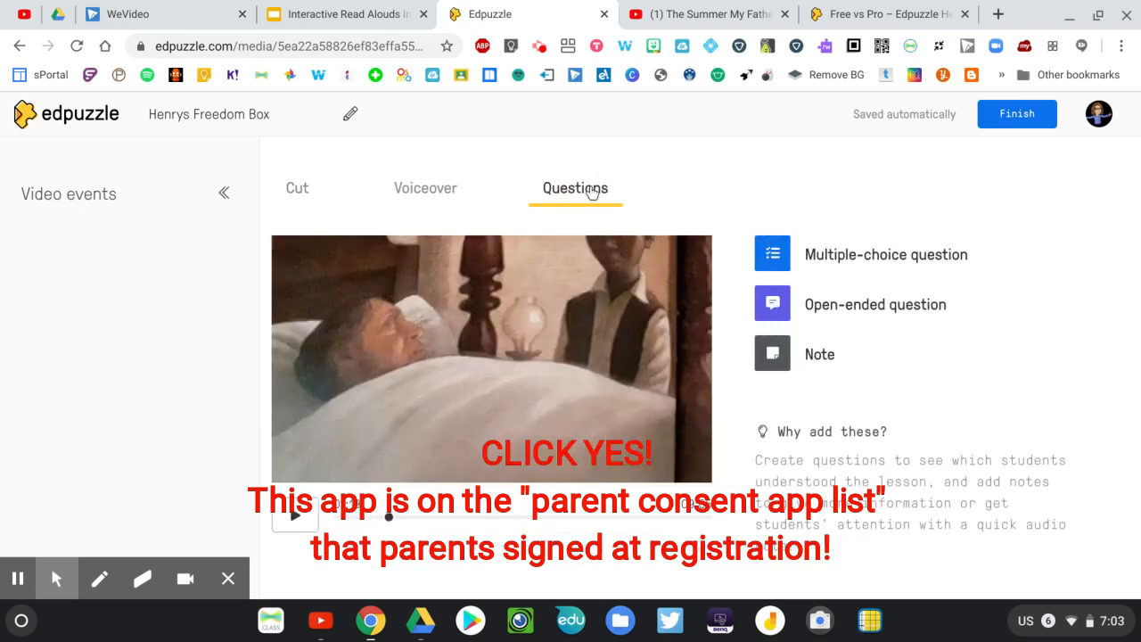
pyautogui.scroll(-1, 573, 293)
pyautogui.scroll(1, 573, 297)
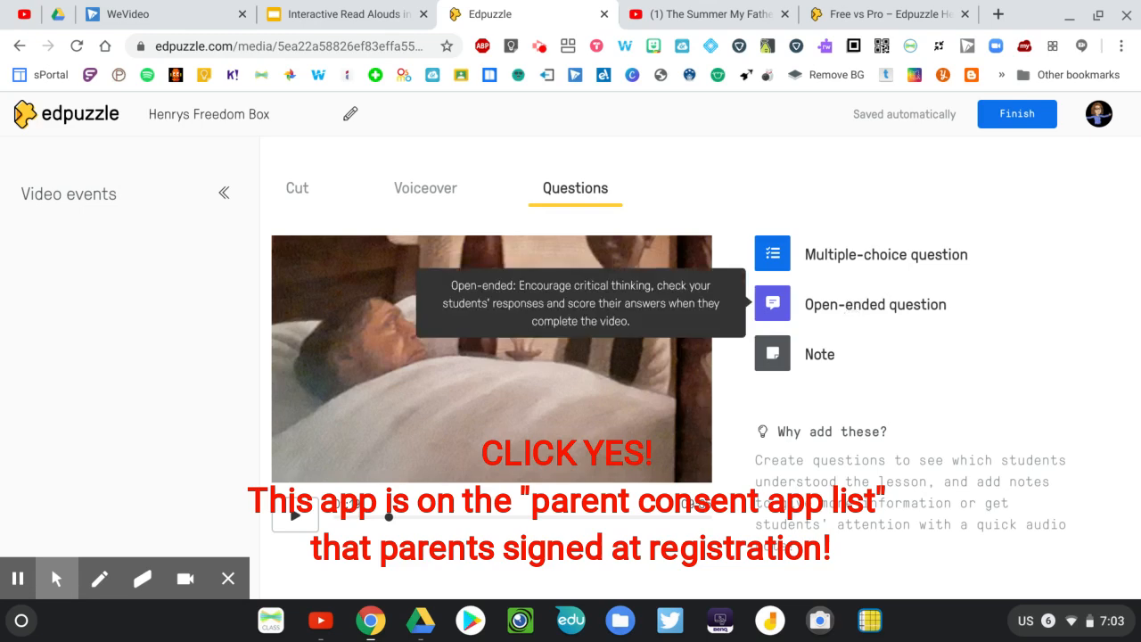
# Add and save an open-ended question at 01:19 reading "How do you think Henry was feeling at this point in the story."
pyautogui.click(851, 308)
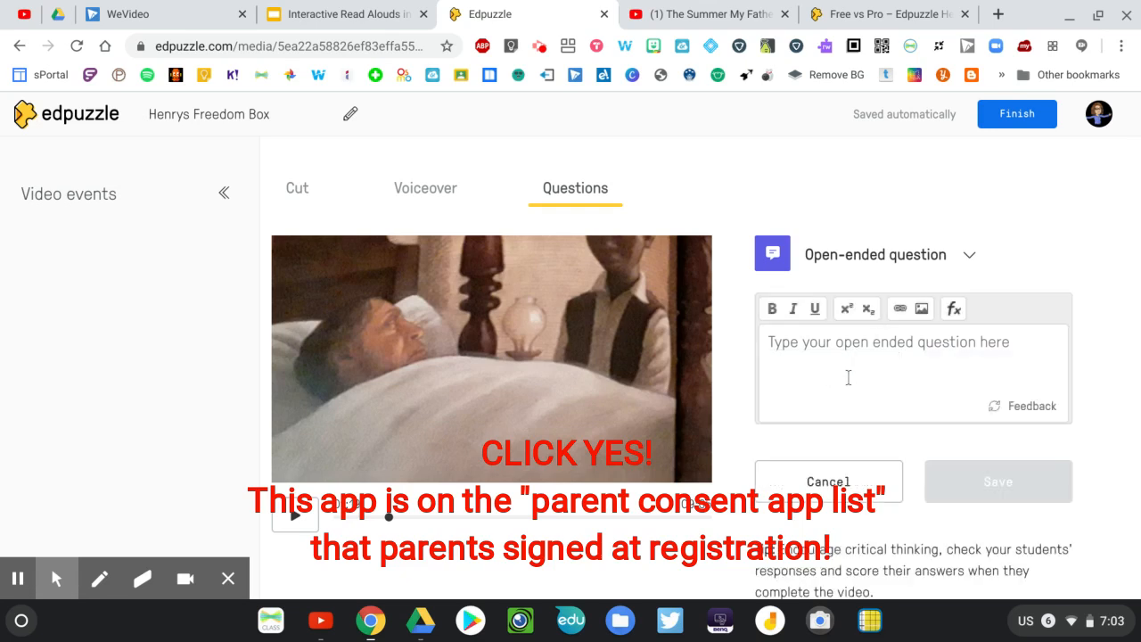
pyautogui.click(820, 349)
pyautogui.write('How')
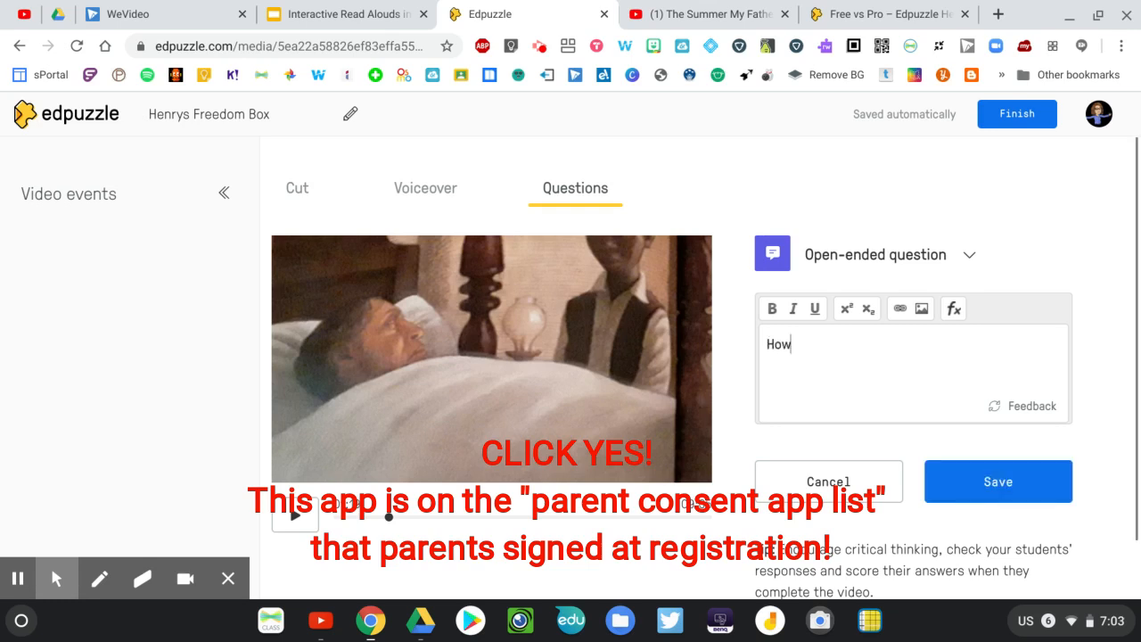
pyautogui.write(' do you think Henre')
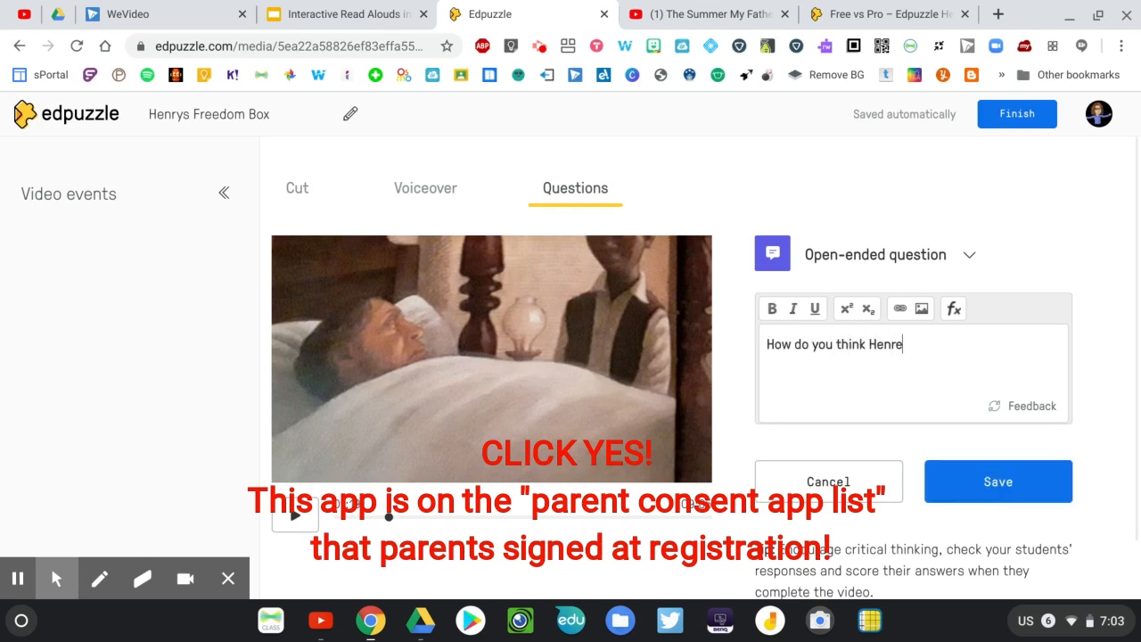
pyautogui.press('BackSpace')
pyautogui.write('y ')
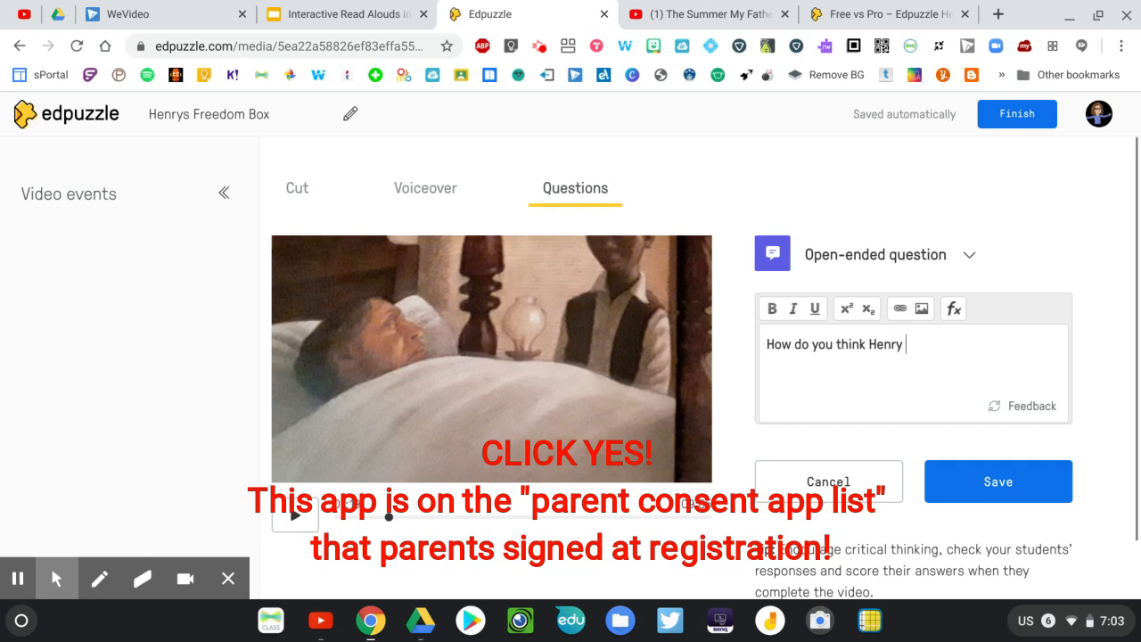
pyautogui.write('was feeling at thi')
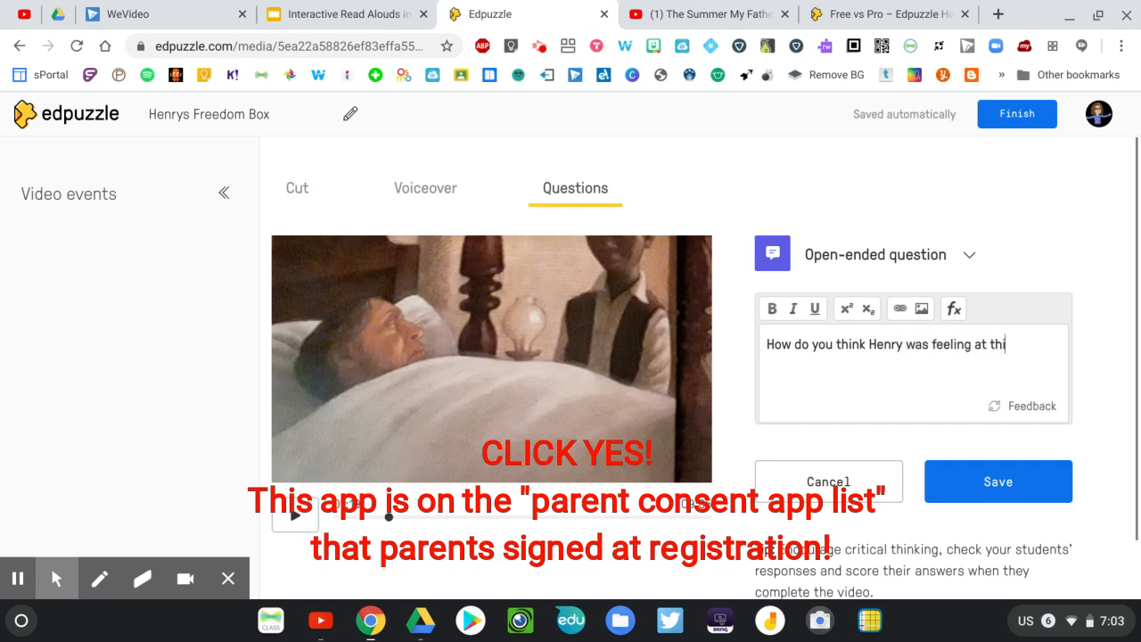
pyautogui.write('s point in the stroy')
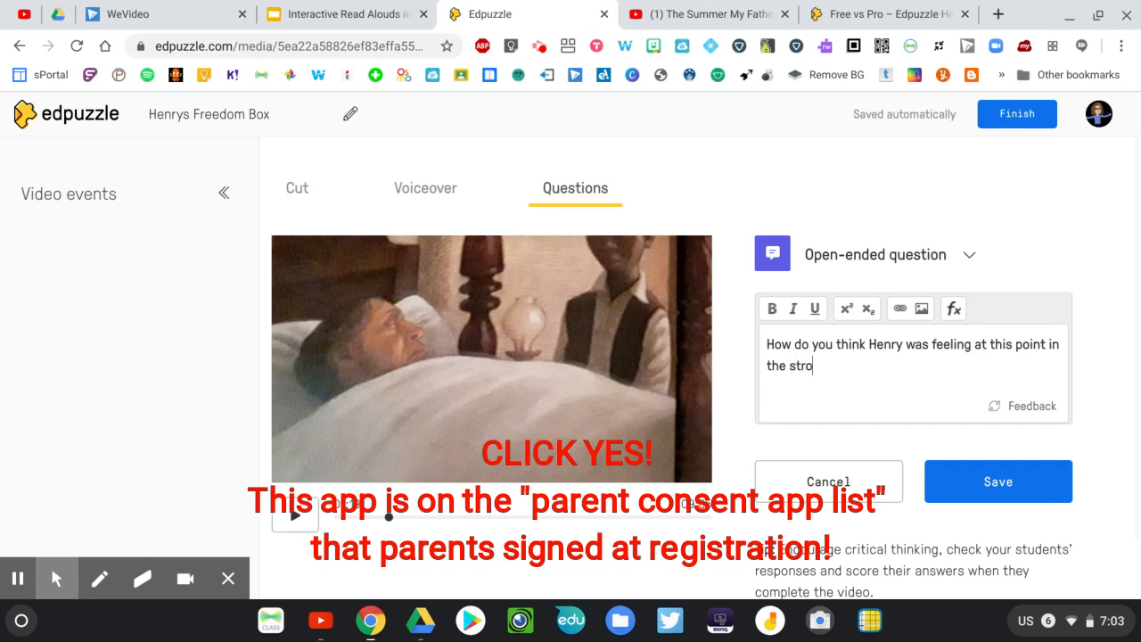
pyautogui.press('BackSpace')
pyautogui.press('BackSpace')
pyautogui.press('BackSpace')
pyautogui.write('ory')
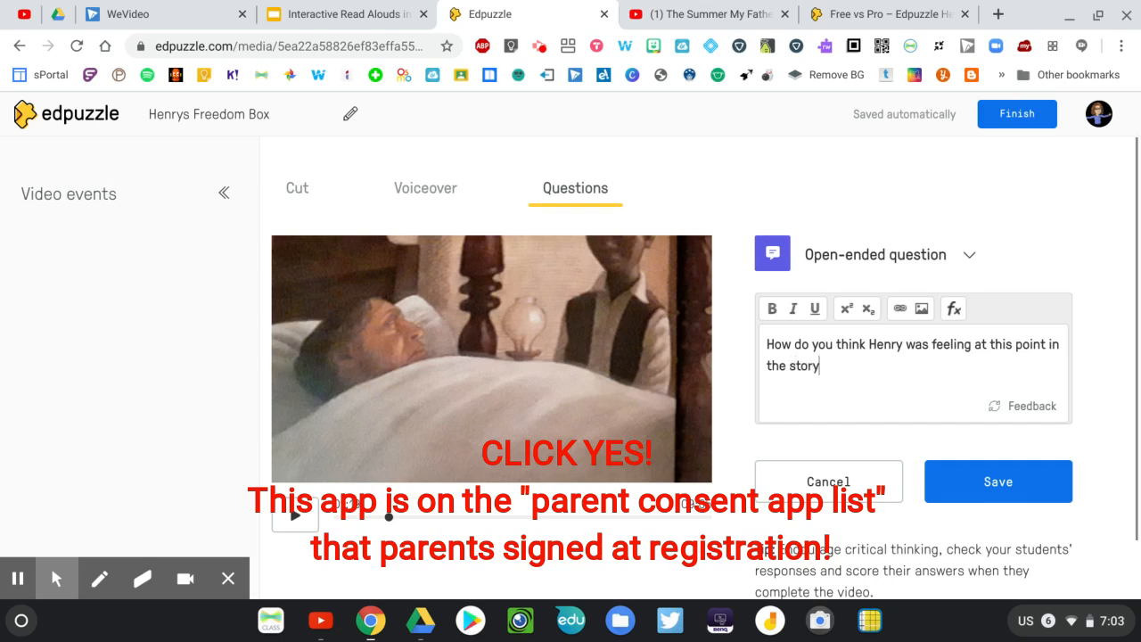
pyautogui.write('.')
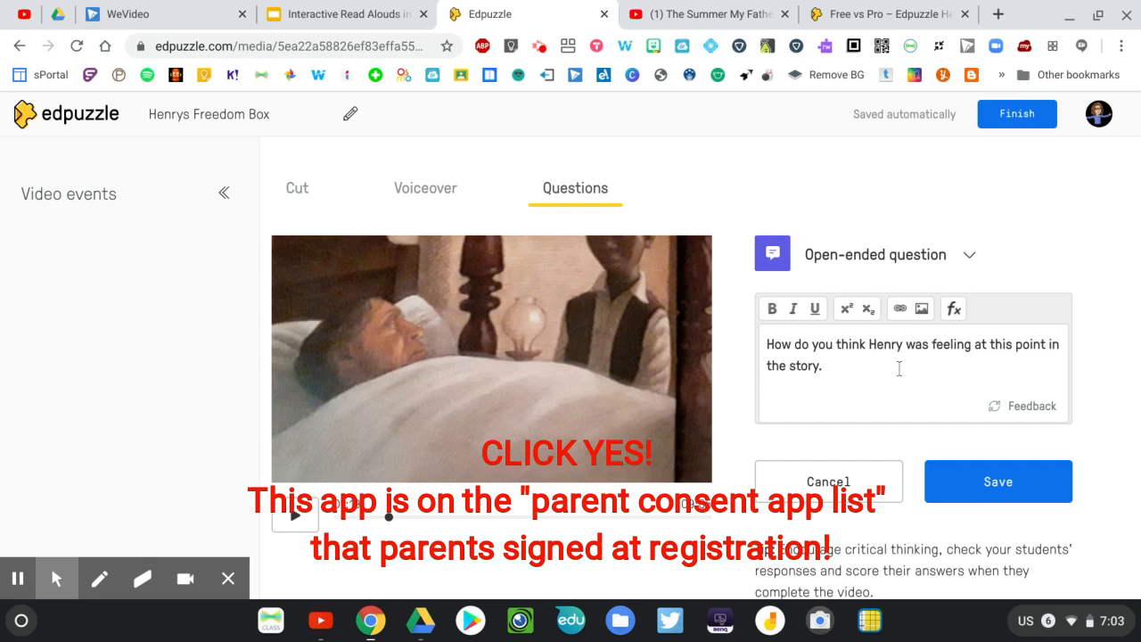
pyautogui.click(1005, 490)
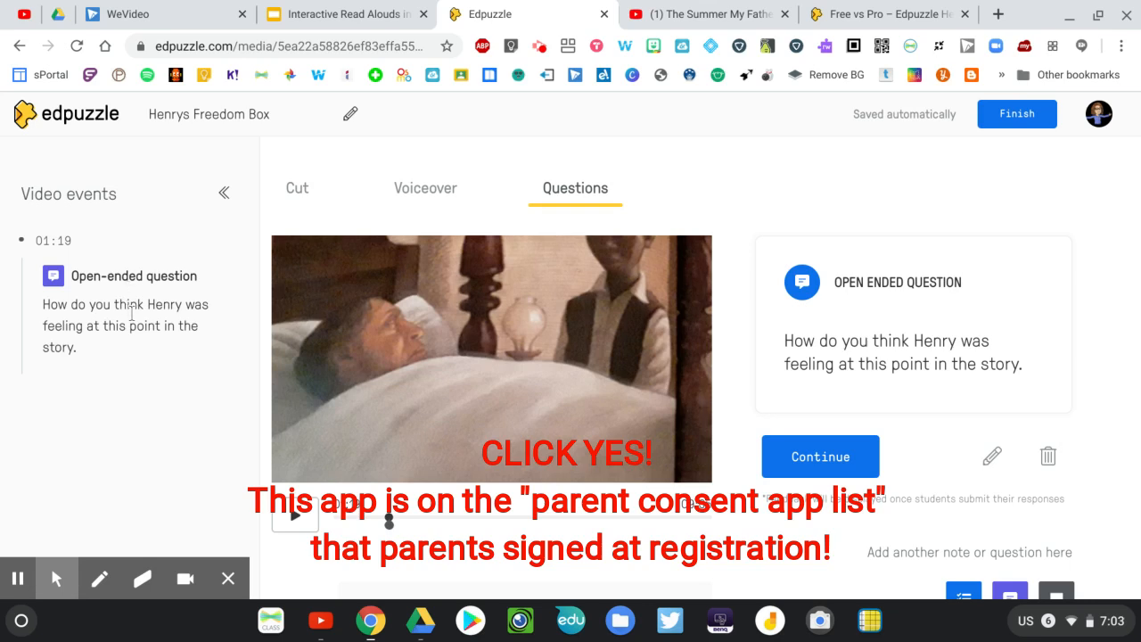
# Continue past the first question and advance the video, pausing it at 02:30
pyautogui.click(790, 458)
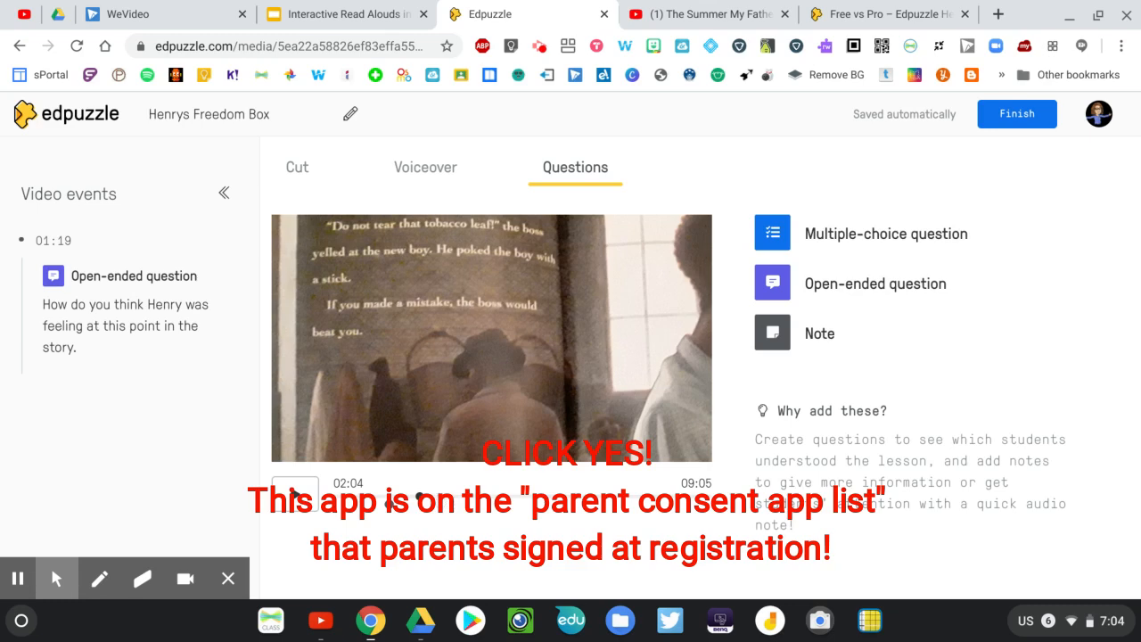
pyautogui.click(437, 496)
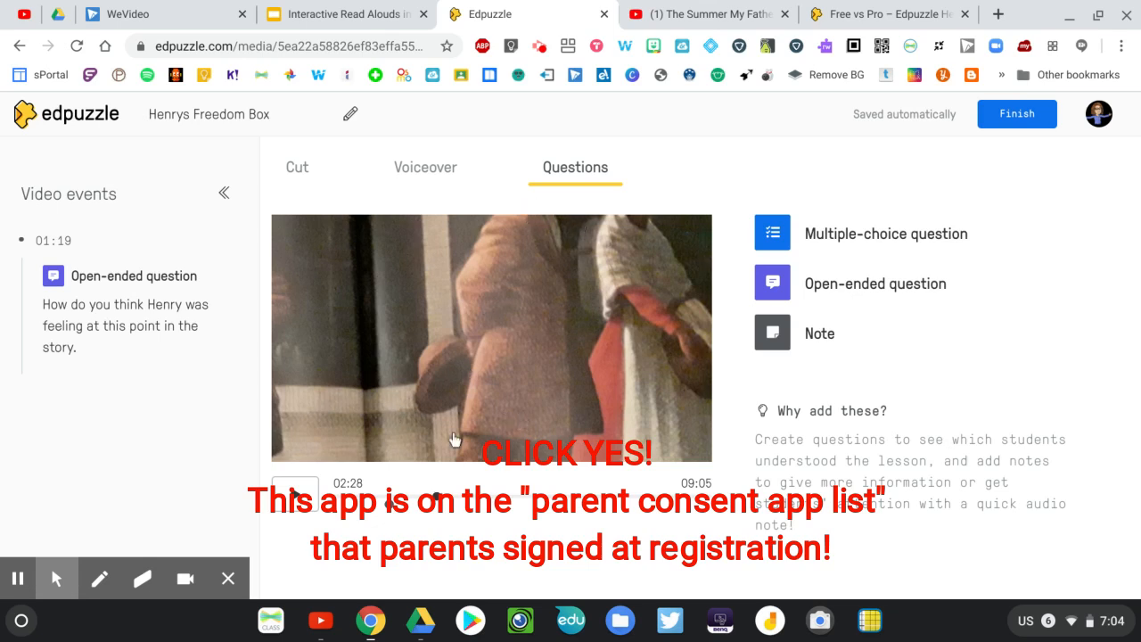
pyautogui.click(295, 495)
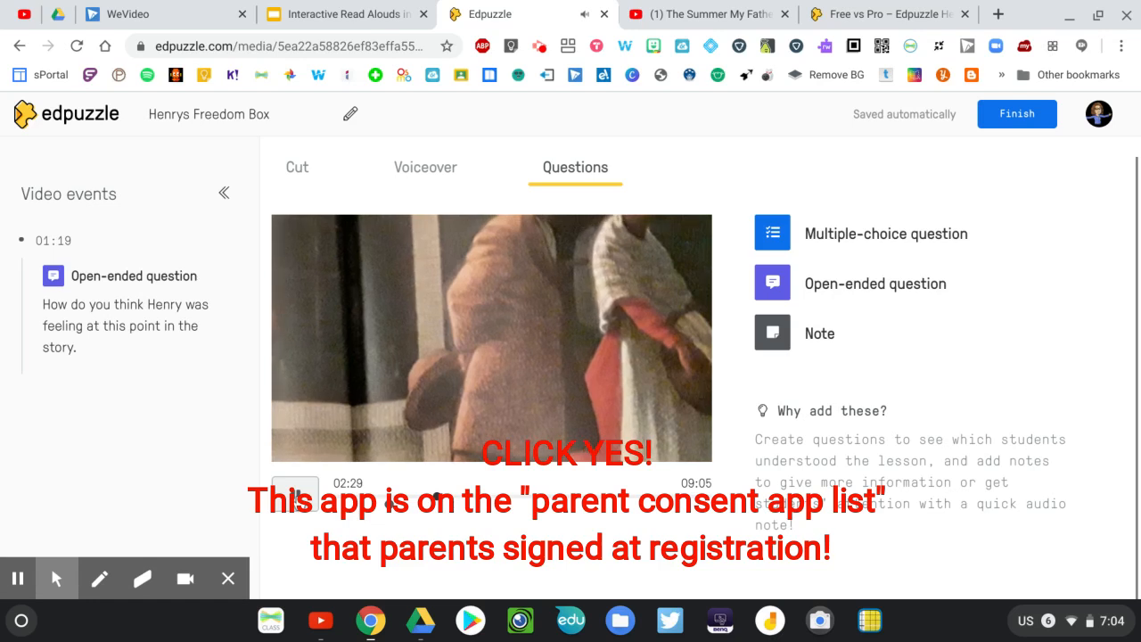
pyautogui.click(295, 496)
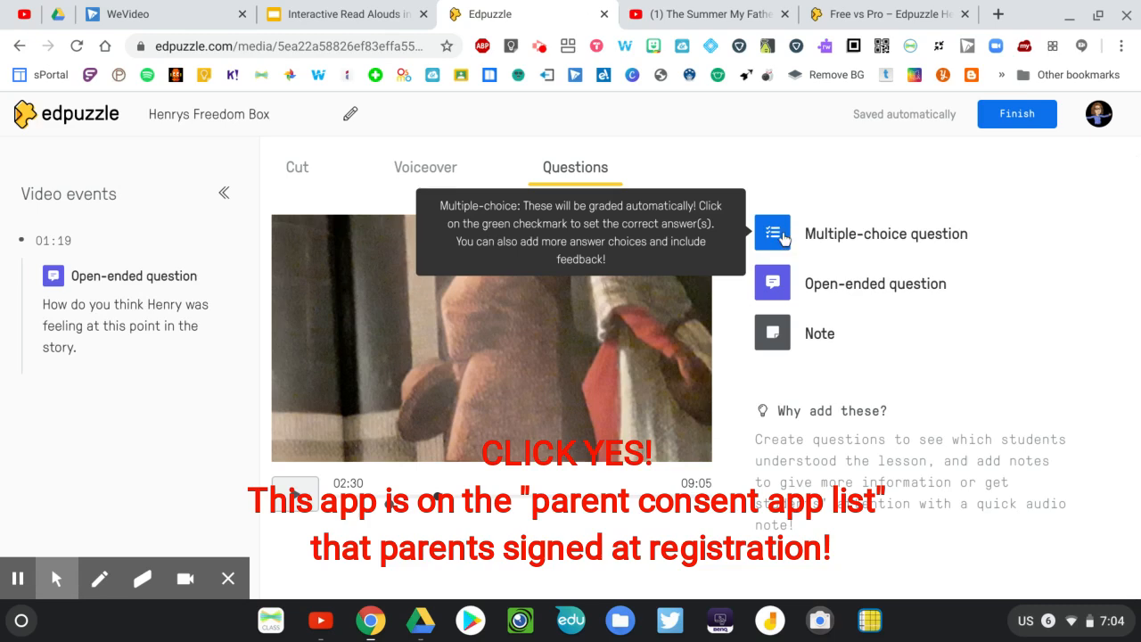
# Add and save an open-ended question at 02:30: "What do you think Henry will do next? Why? Give evidence from the story."
pyautogui.click(782, 237)
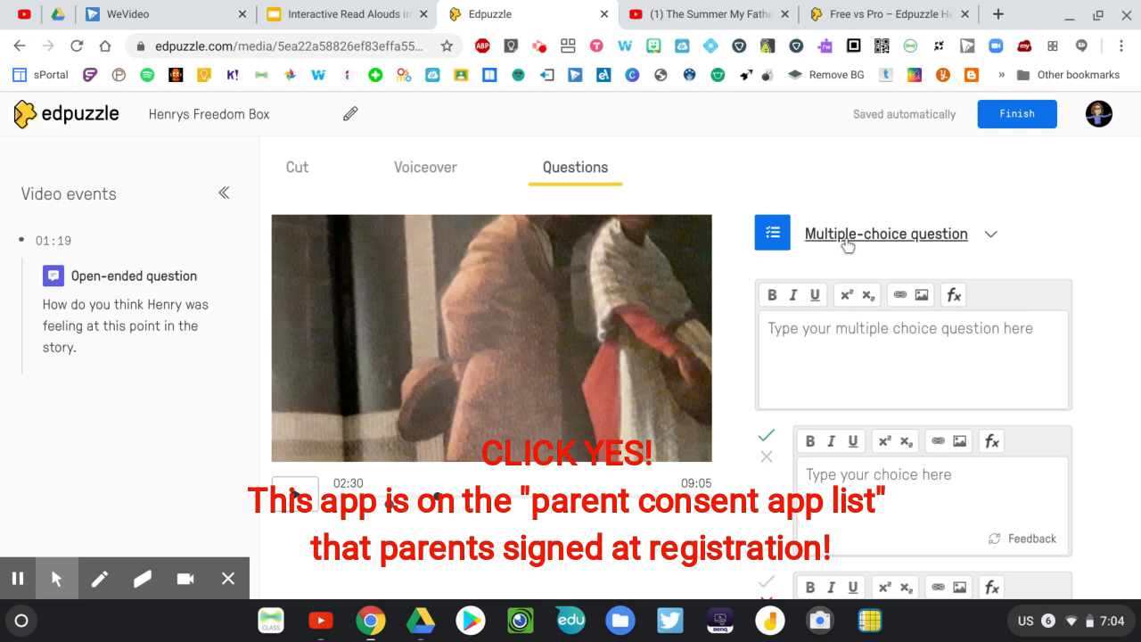
pyautogui.click(982, 241)
pyautogui.click(924, 299)
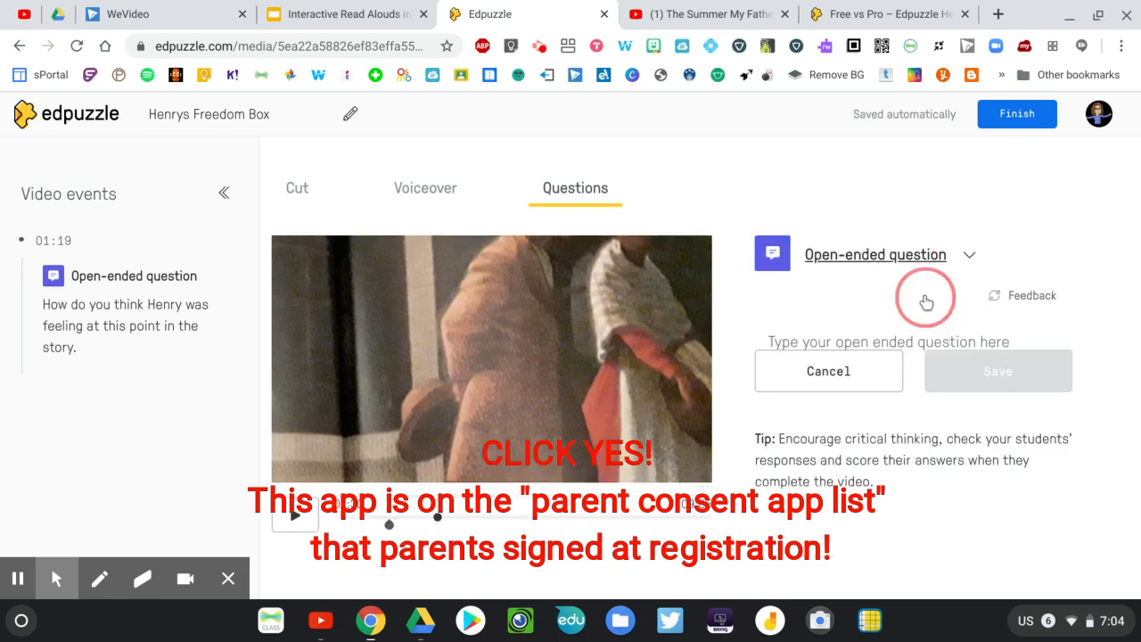
pyautogui.click(855, 346)
pyautogui.write('What do you think Henry will do next? Why? Give evidence from the story.')
pyautogui.click(983, 481)
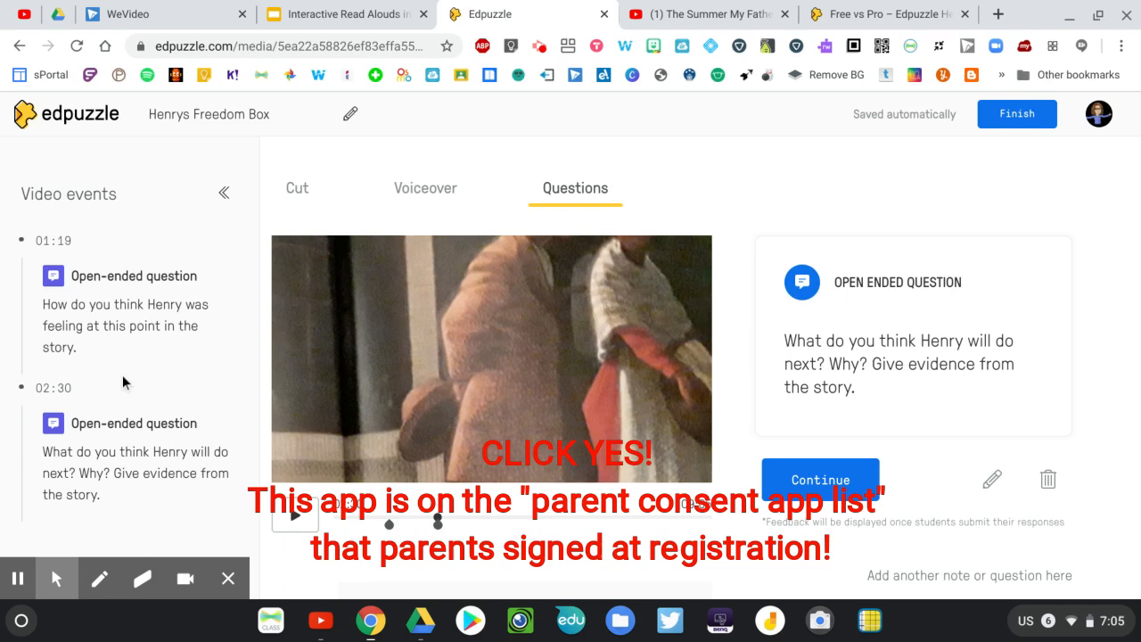
pyautogui.click(17, 578)
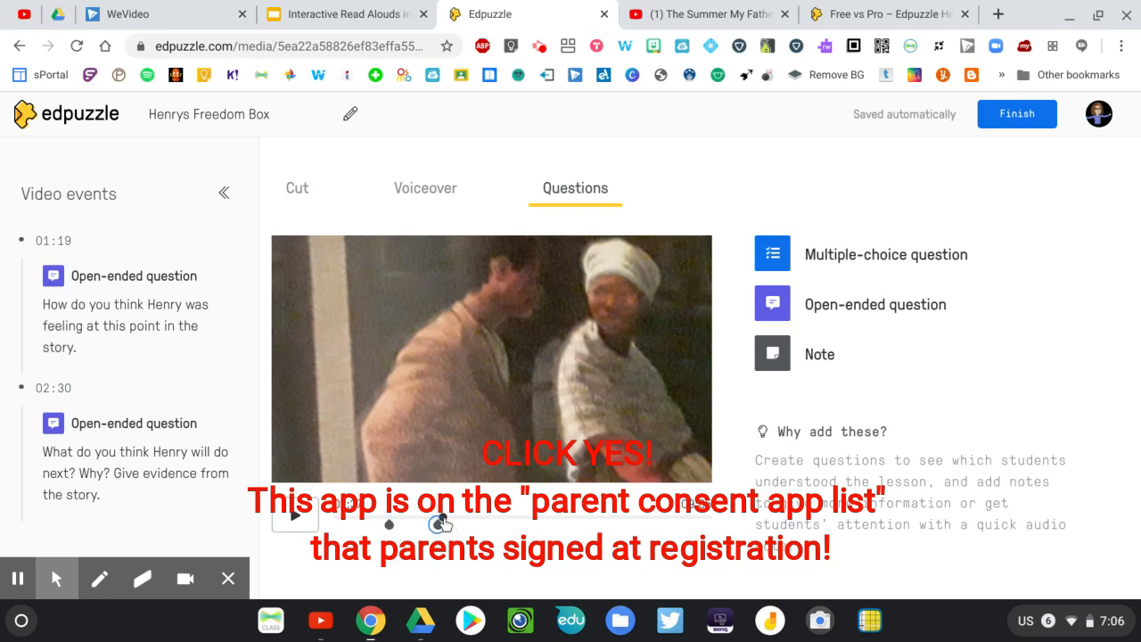
pyautogui.scroll(-1, 450, 419)
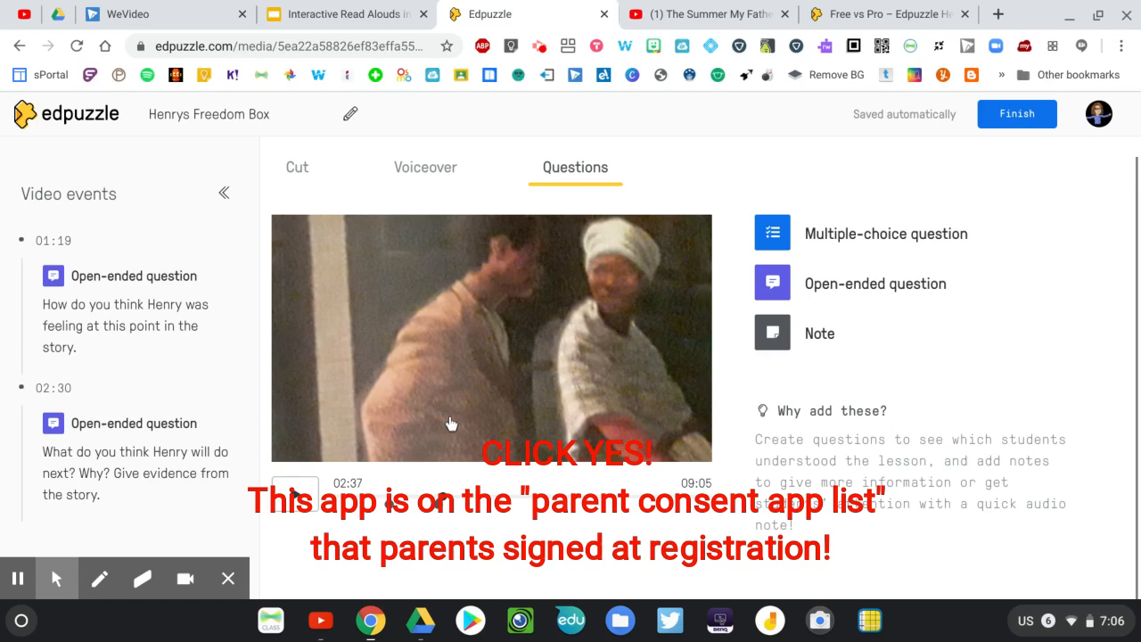
# View the Voiceover and Cut editing options for the Henrys Freedom Box video
pyautogui.scroll(1, 449, 419)
pyautogui.click(420, 194)
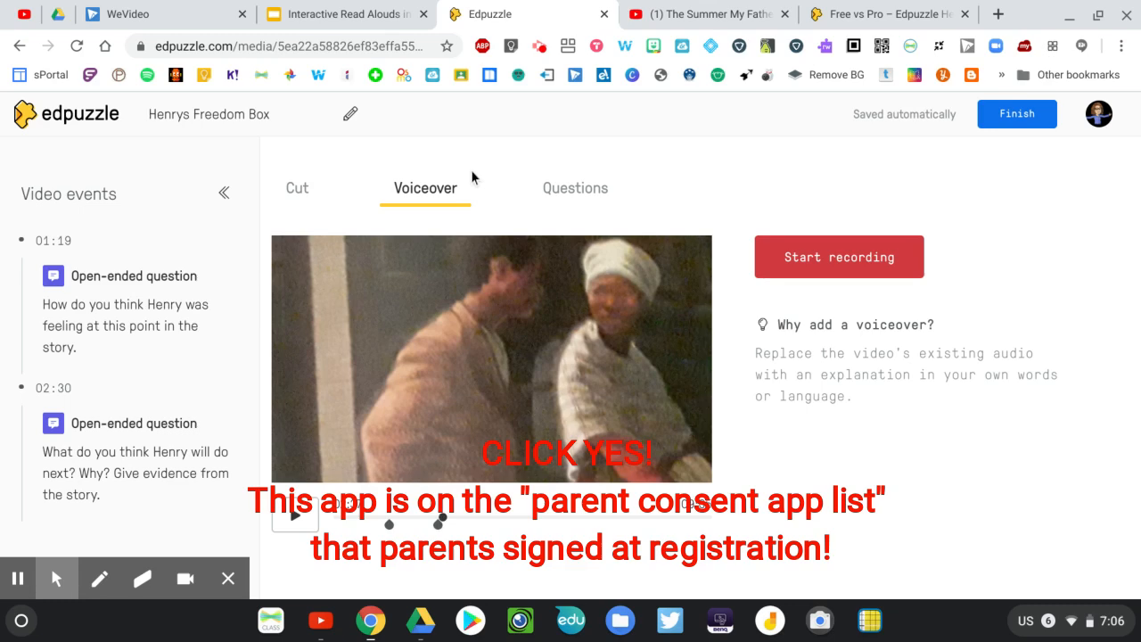
pyautogui.click(299, 194)
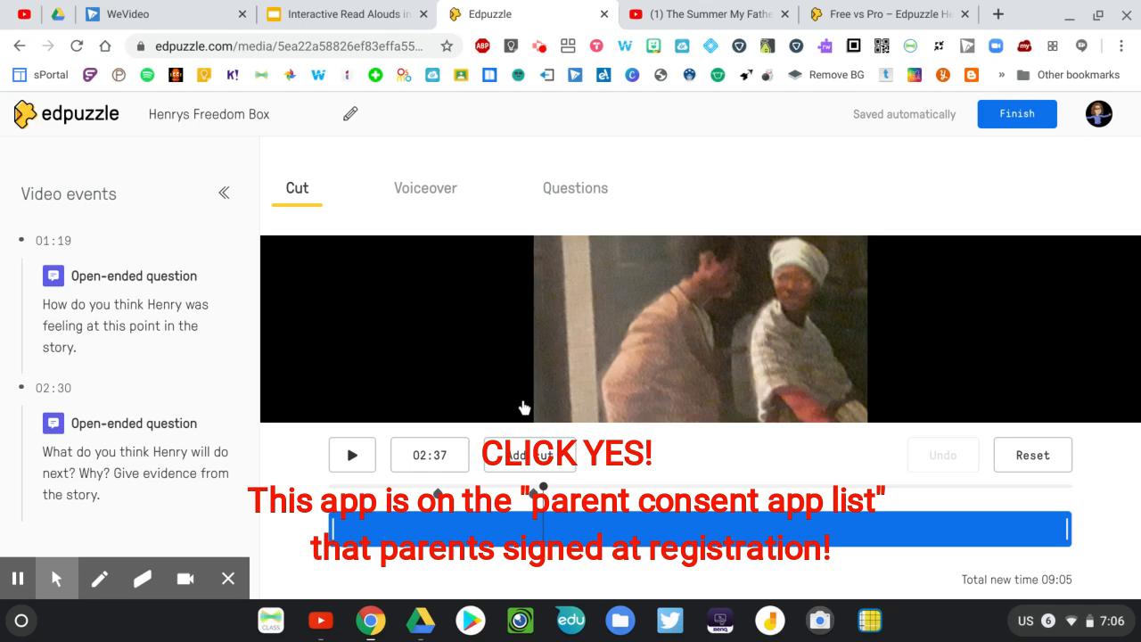
pyautogui.scroll(-1, 524, 407)
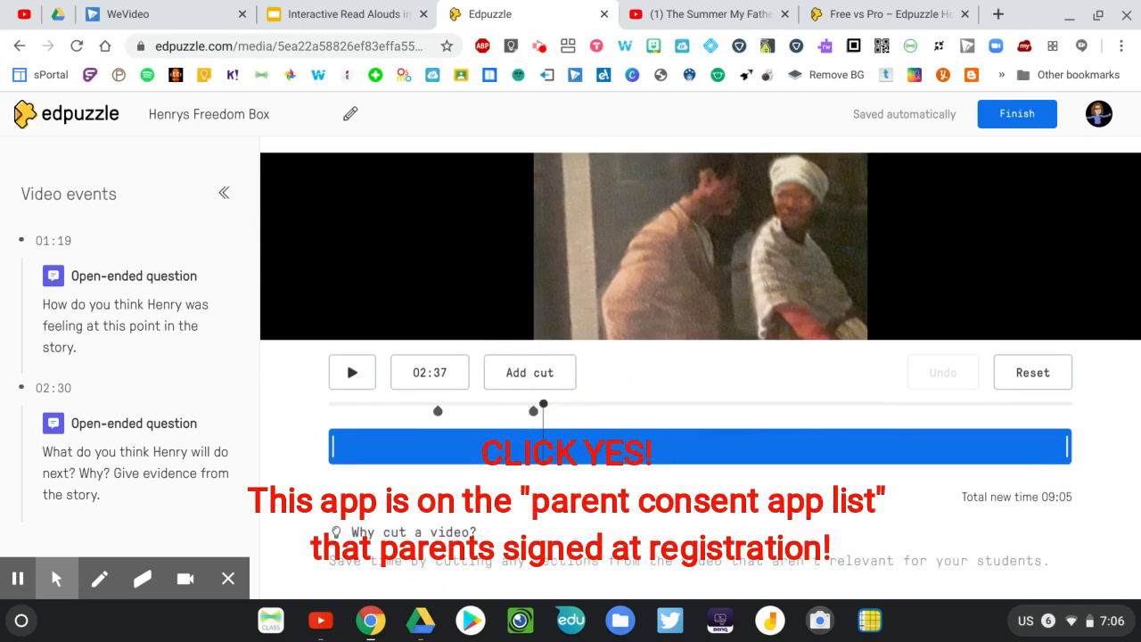
pyautogui.scroll(1, 767, 467)
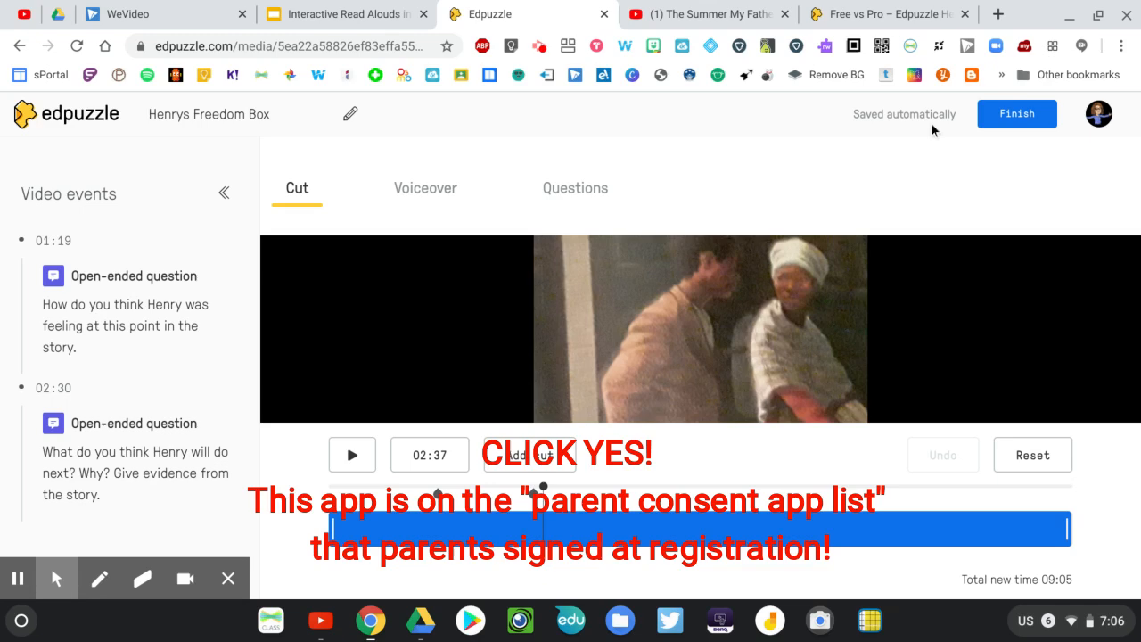
# Finish editing the Henrys Freedom Box lesson and look over its overview page
pyautogui.click(1002, 115)
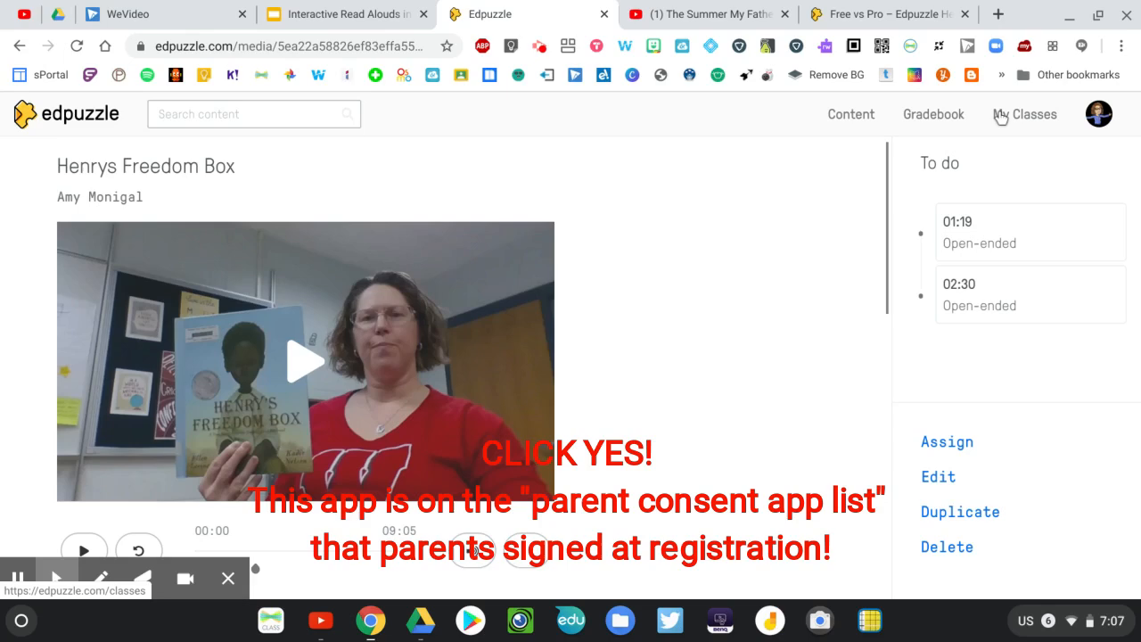
pyautogui.scroll(-5, 702, 450)
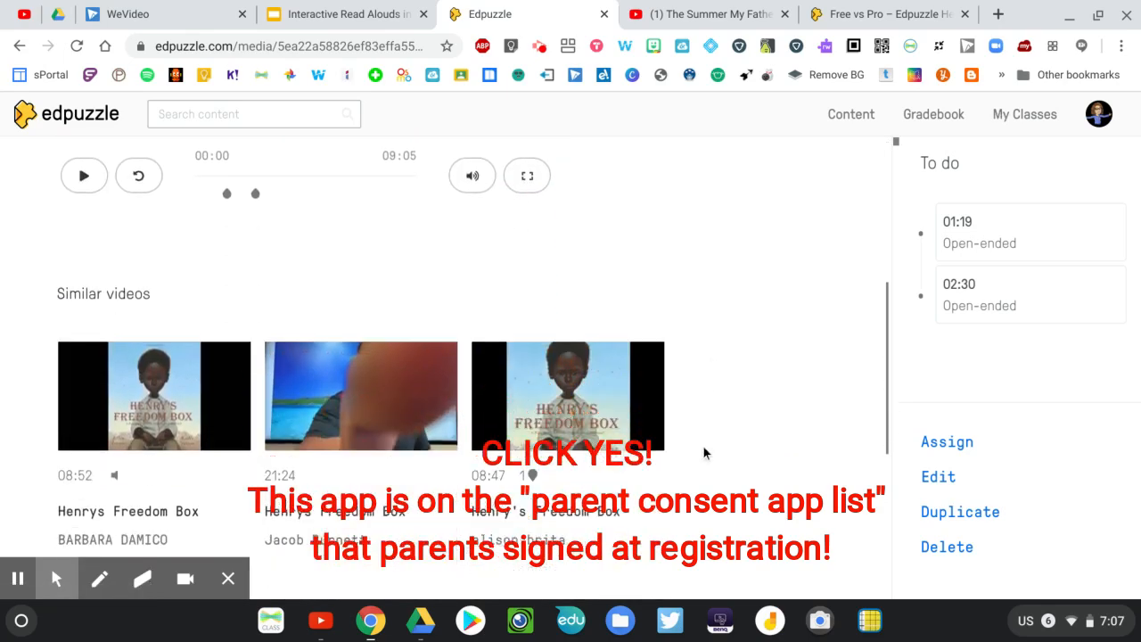
pyautogui.scroll(5, 703, 450)
pyautogui.scroll(-1, 148, 434)
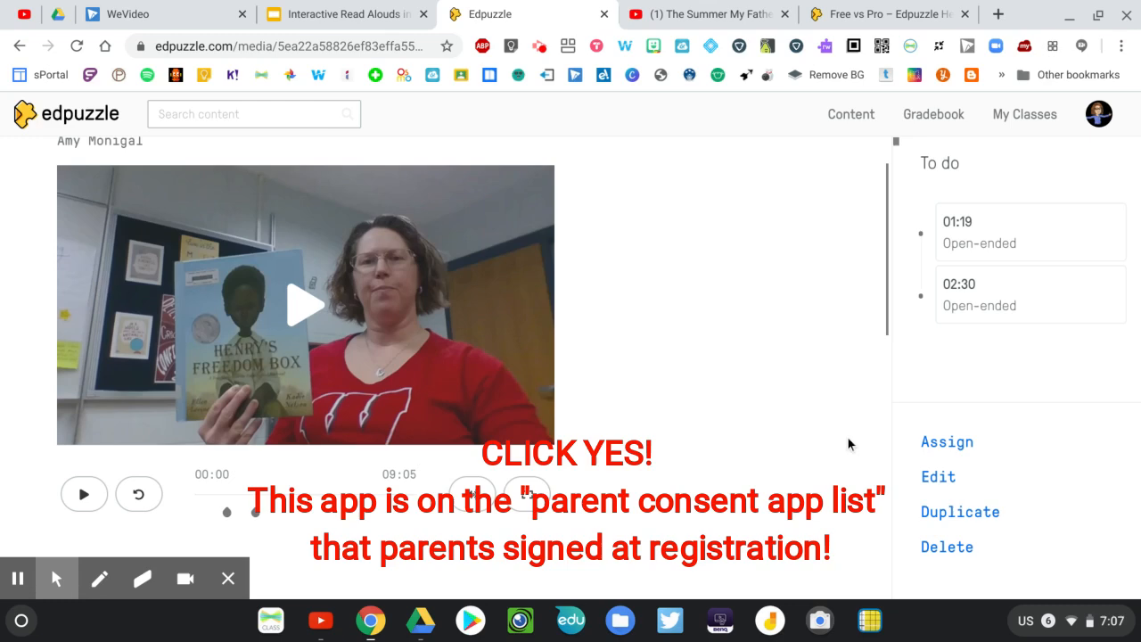
# Assign the Henrys Freedom Box lesson to all students in the Practice Edpuzzle class, starting today and due May 3rd at 11:59pm
pyautogui.click(945, 443)
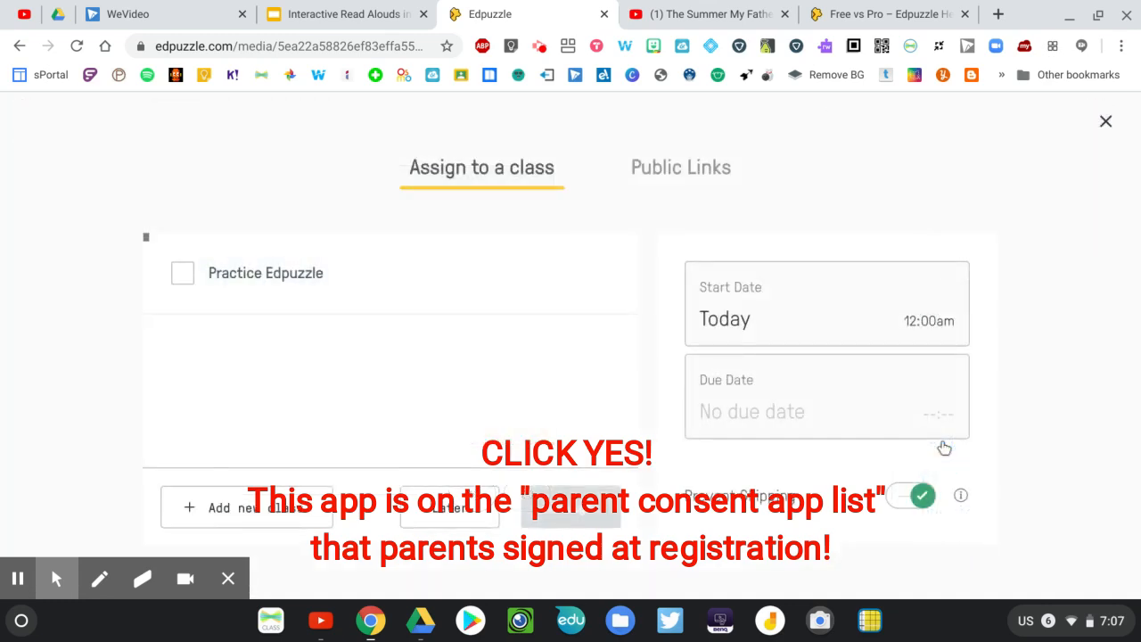
pyautogui.click(183, 277)
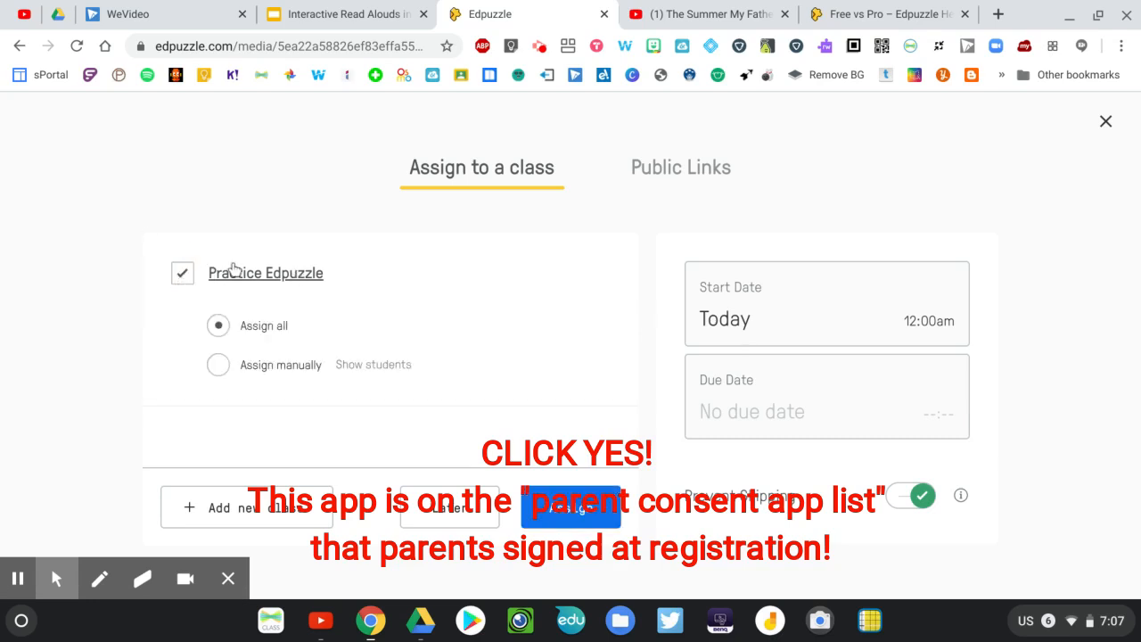
pyautogui.click(788, 328)
pyautogui.scroll(-1, 788, 328)
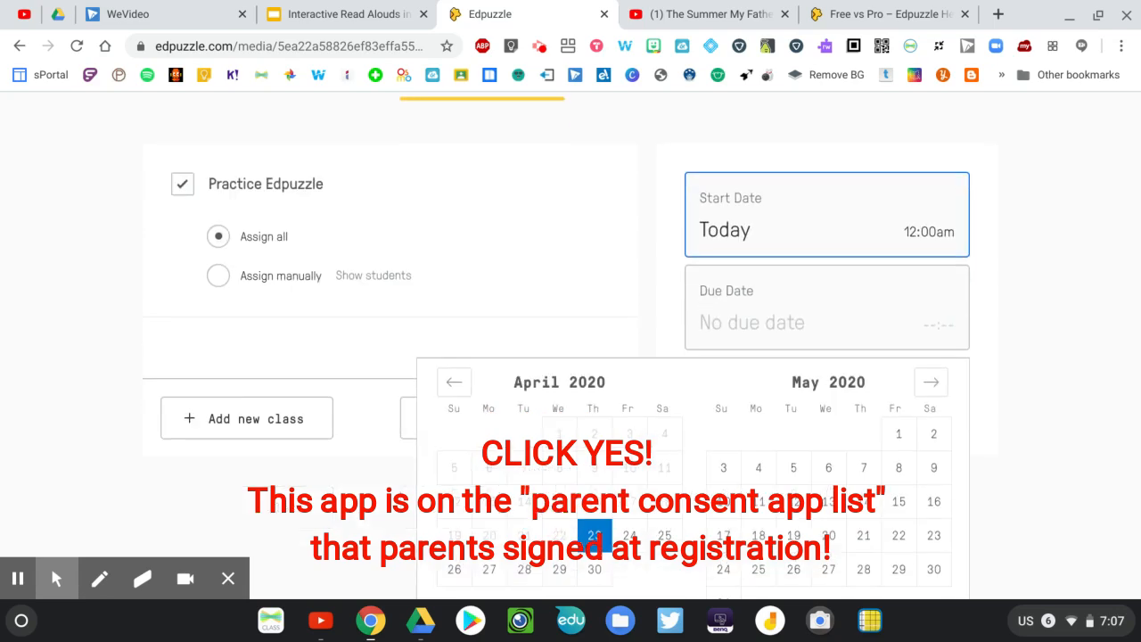
pyautogui.scroll(-3, 677, 428)
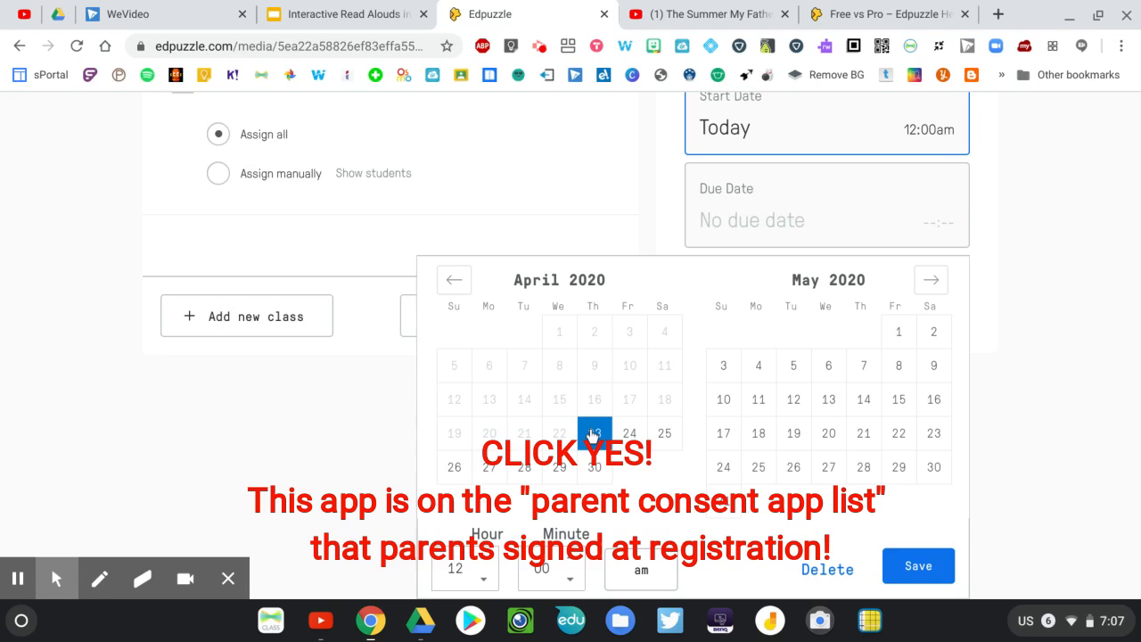
pyautogui.click(778, 186)
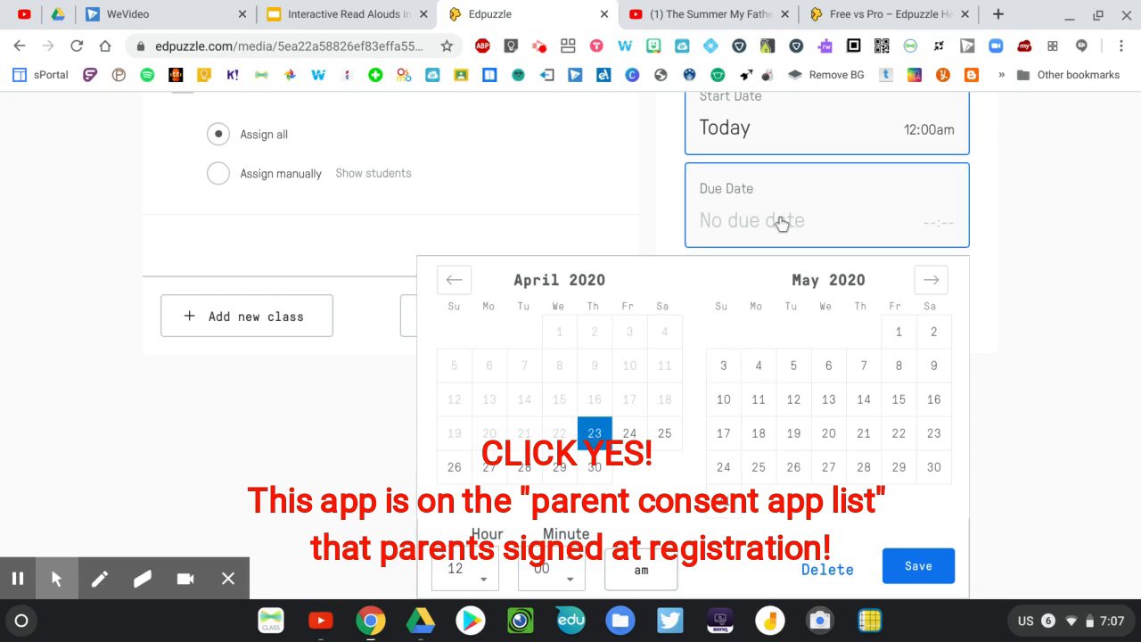
pyautogui.click(723, 365)
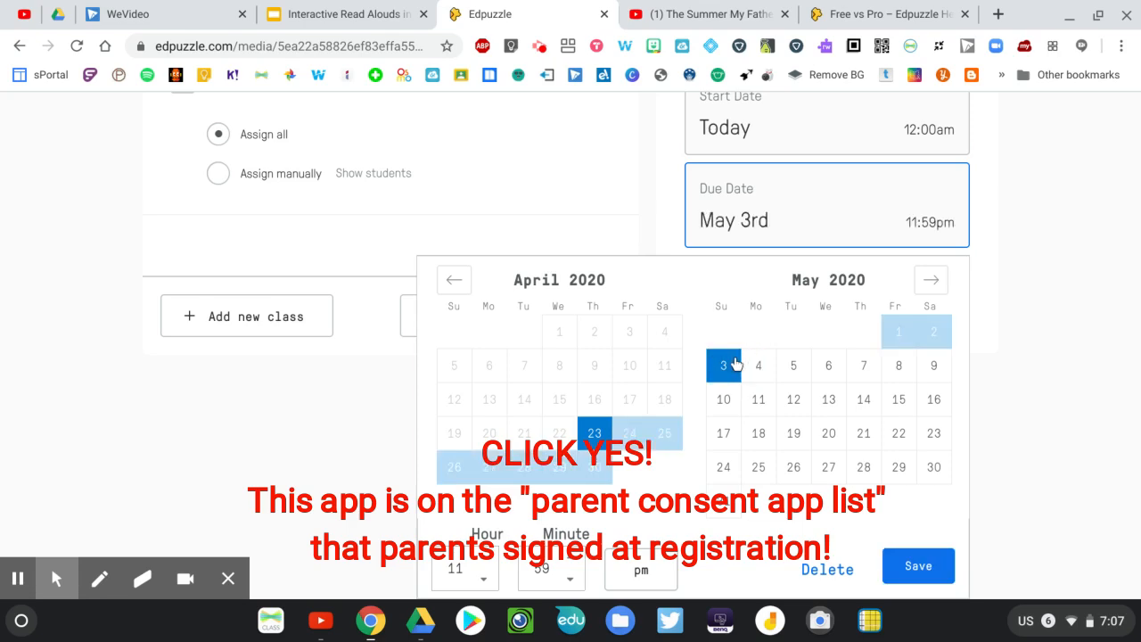
pyautogui.click(918, 565)
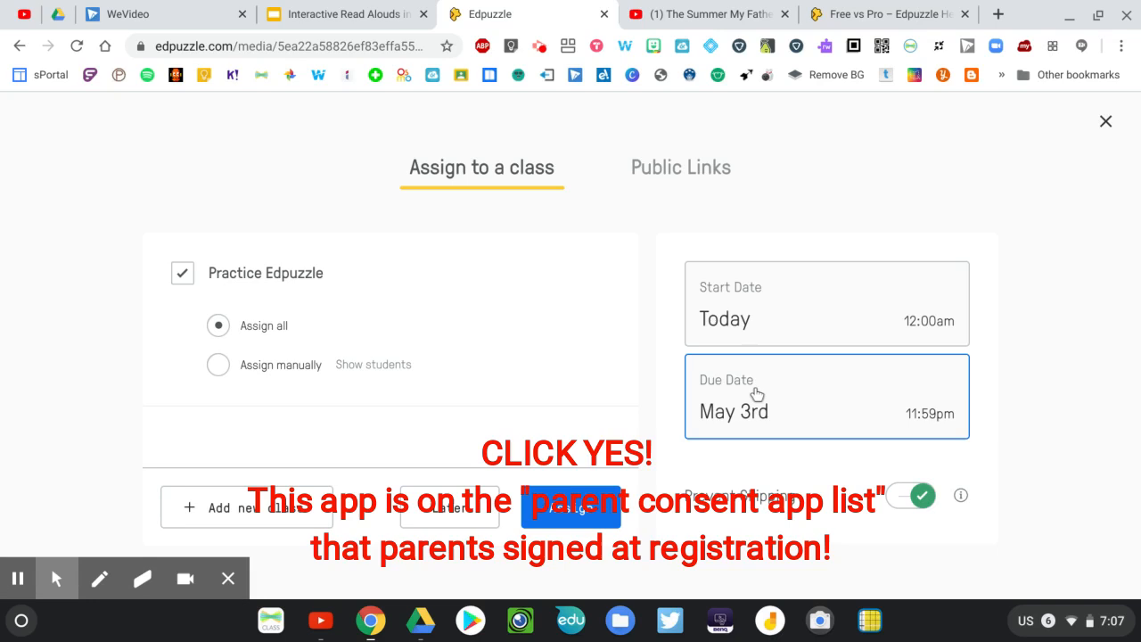
pyautogui.click(564, 515)
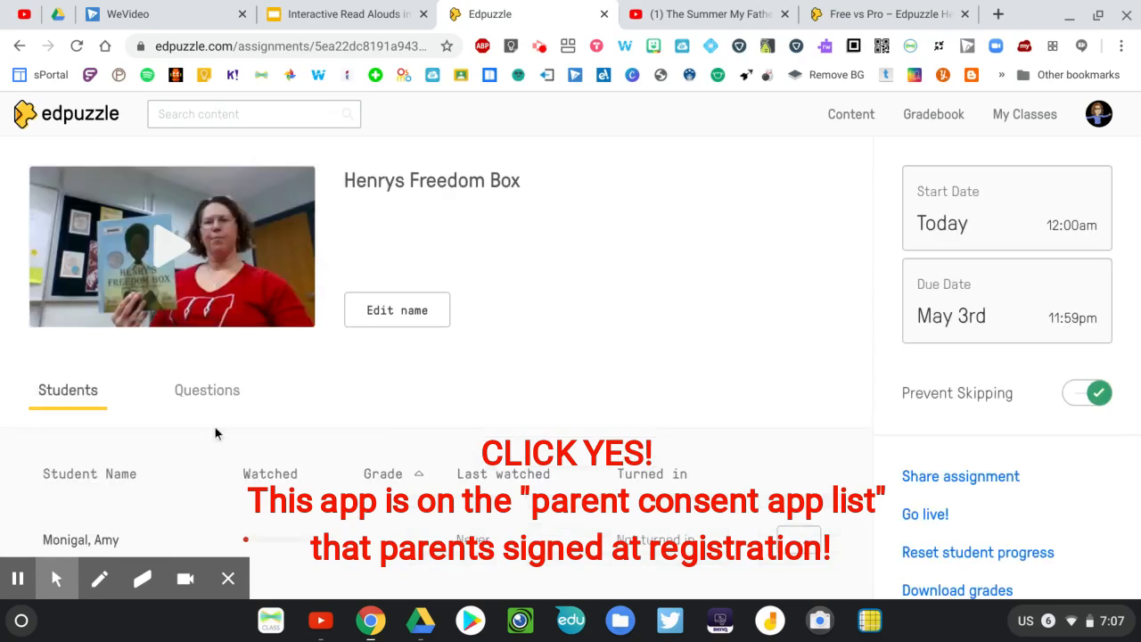
# Refresh the class in the student's Incognito window, check the assignments with and without a due date, and return to the teacher window
pyautogui.press('F5')
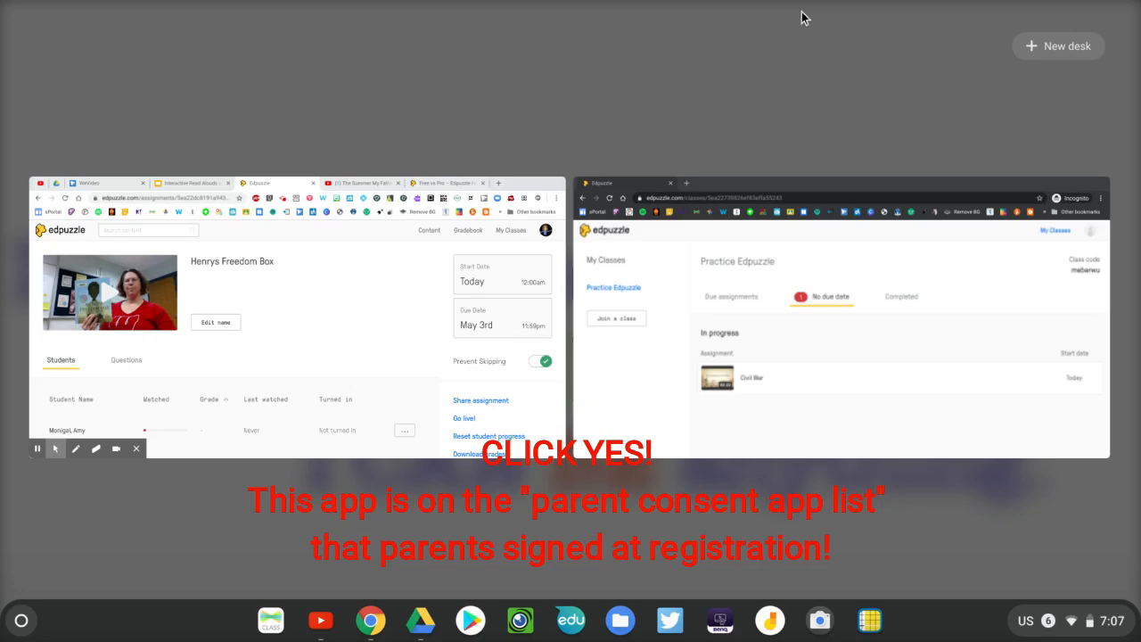
pyautogui.click(875, 183)
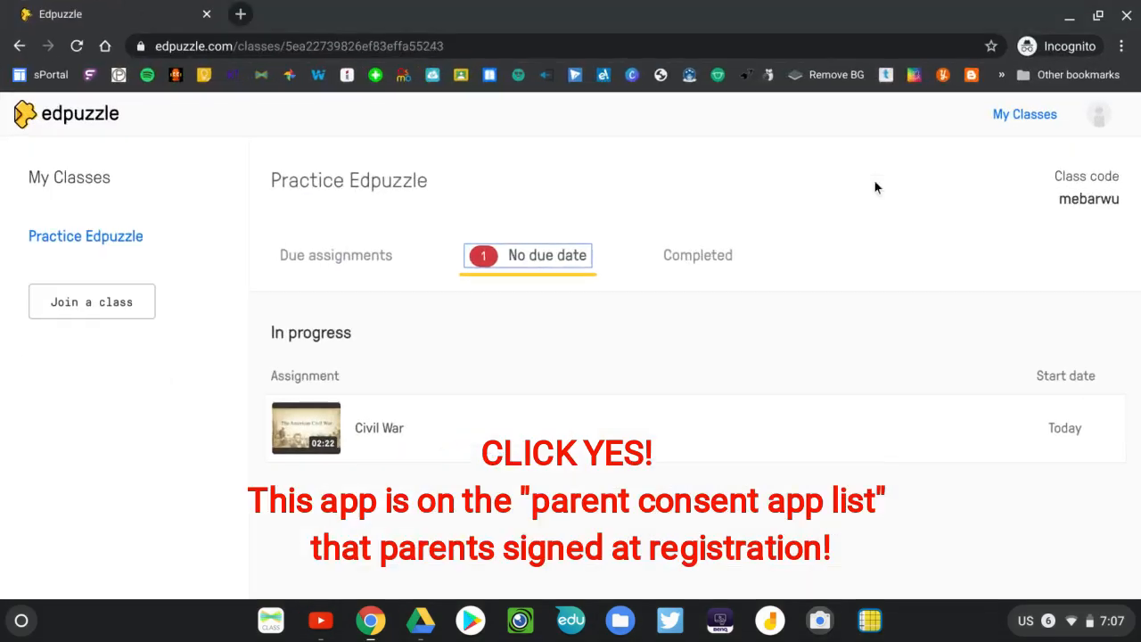
pyautogui.click(77, 46)
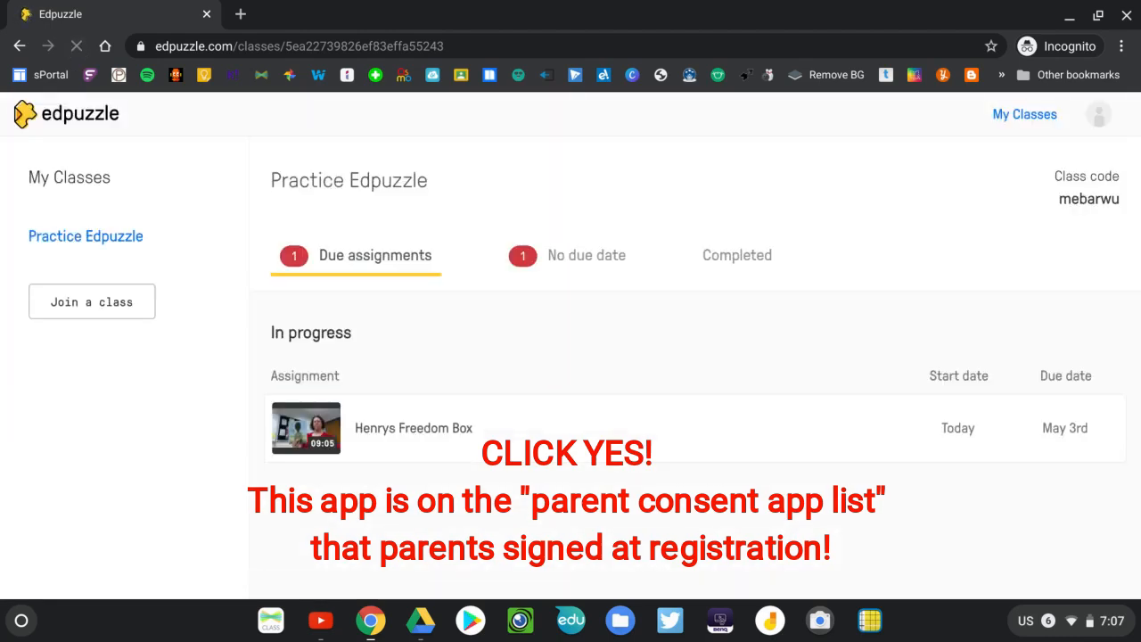
pyautogui.click(348, 260)
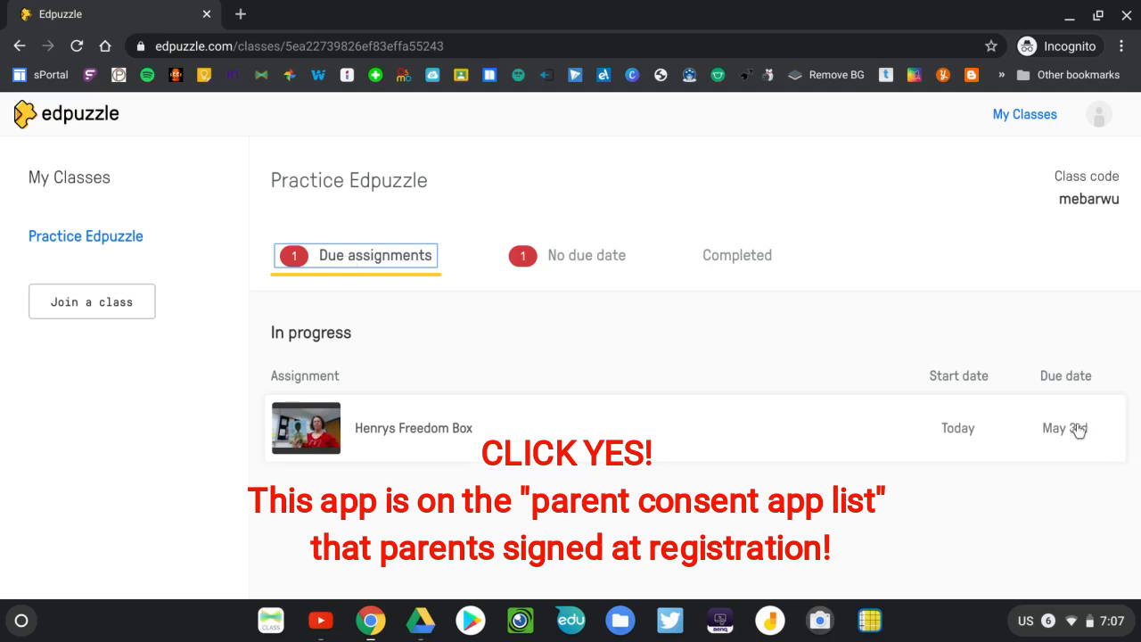
pyautogui.click(592, 262)
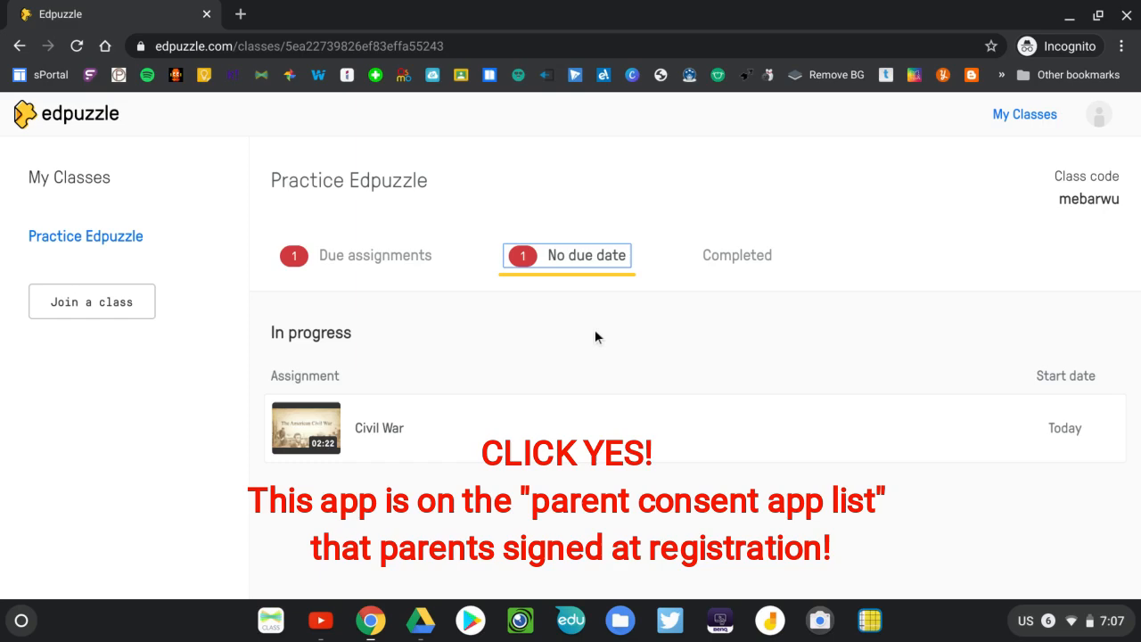
pyautogui.press('F5')
pyautogui.click(852, 242)
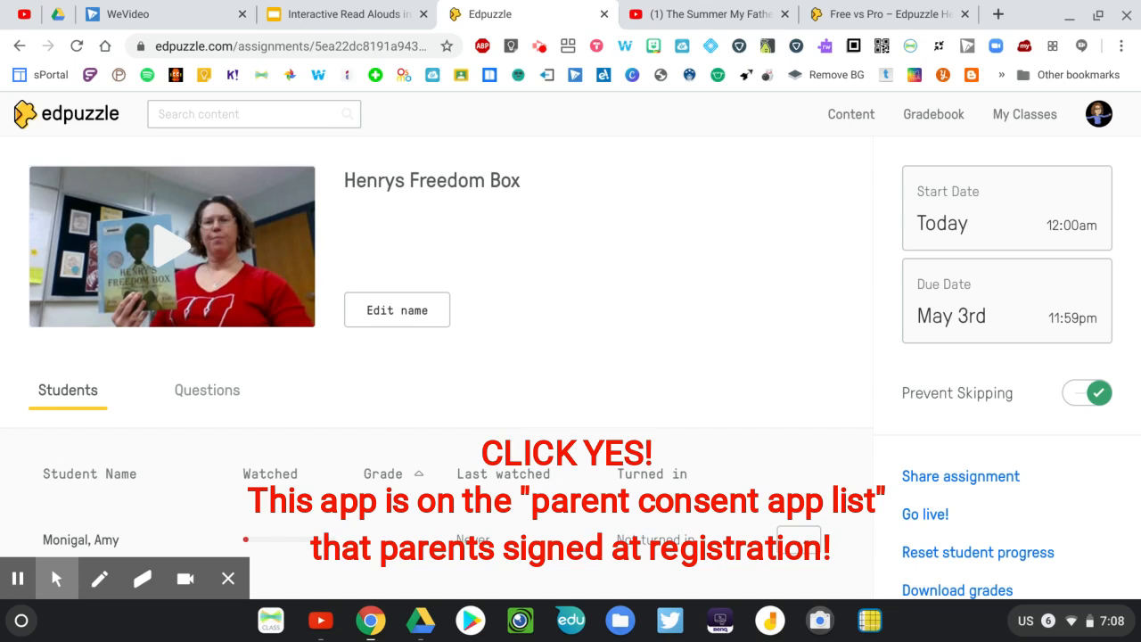
# Turn Prevent Skipping off and back on for the Henrys Freedom Box assignment
pyautogui.click(1075, 389)
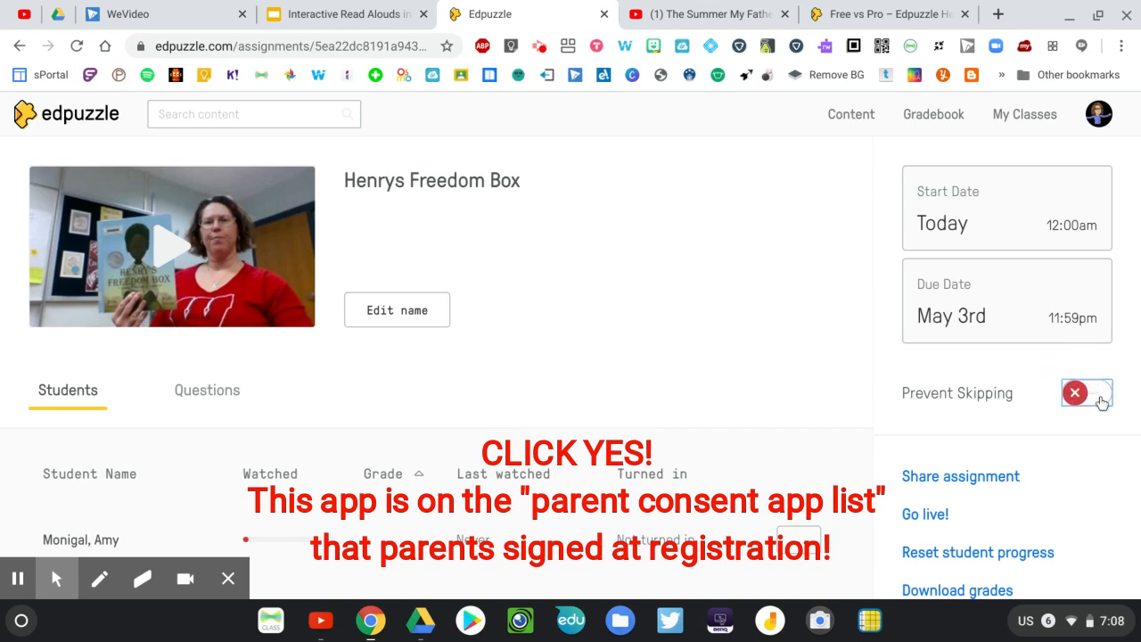
pyautogui.click(1102, 400)
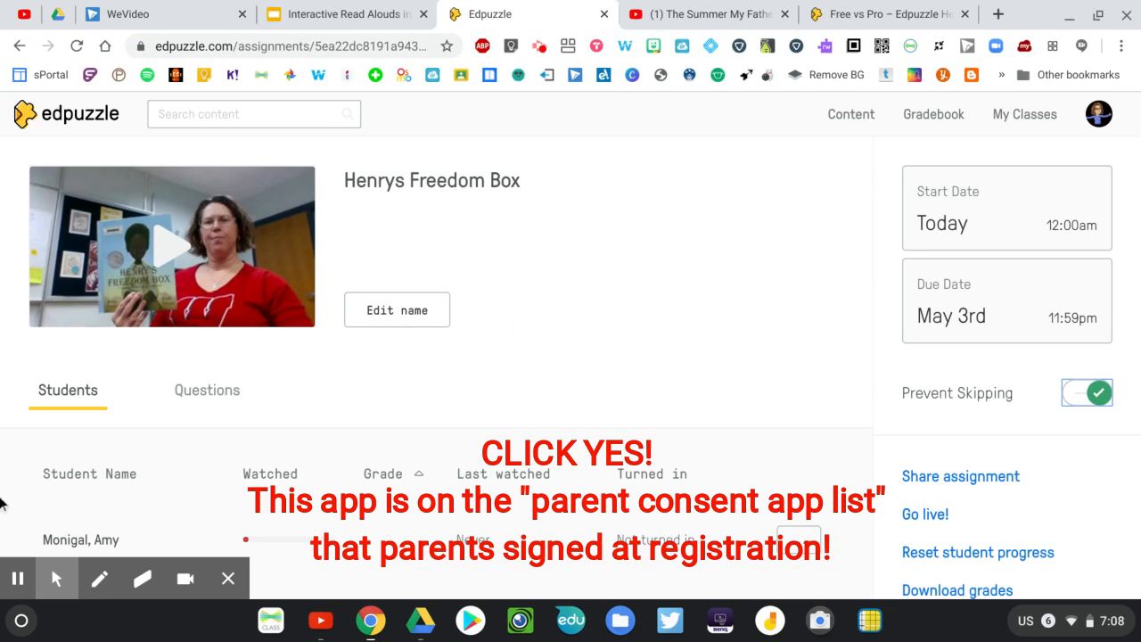
pyautogui.click(17, 577)
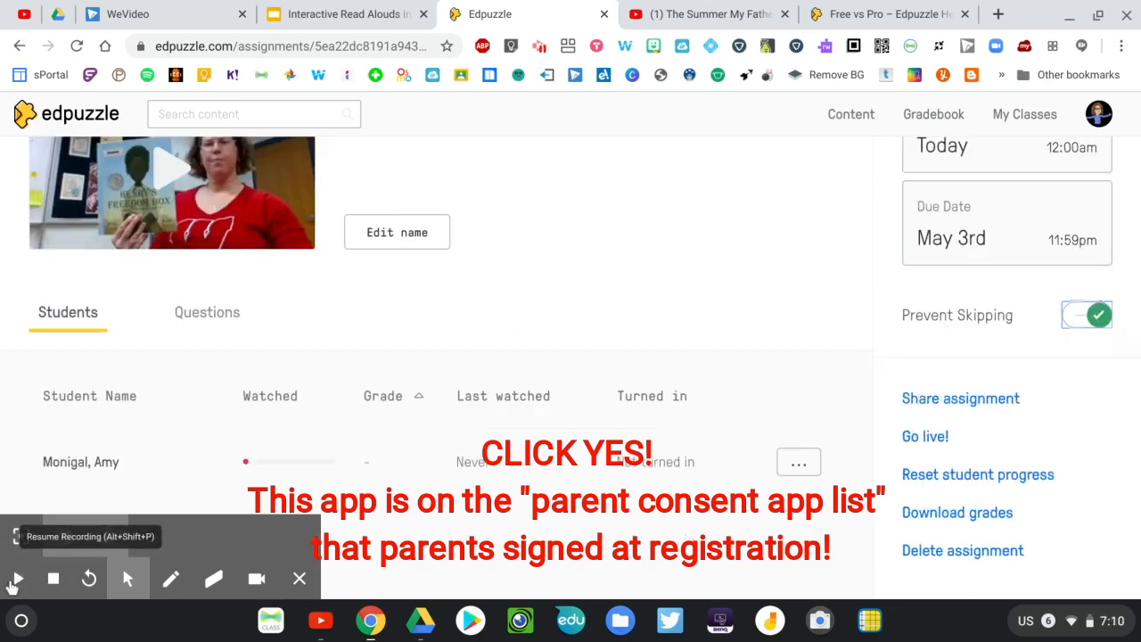
pyautogui.click(15, 579)
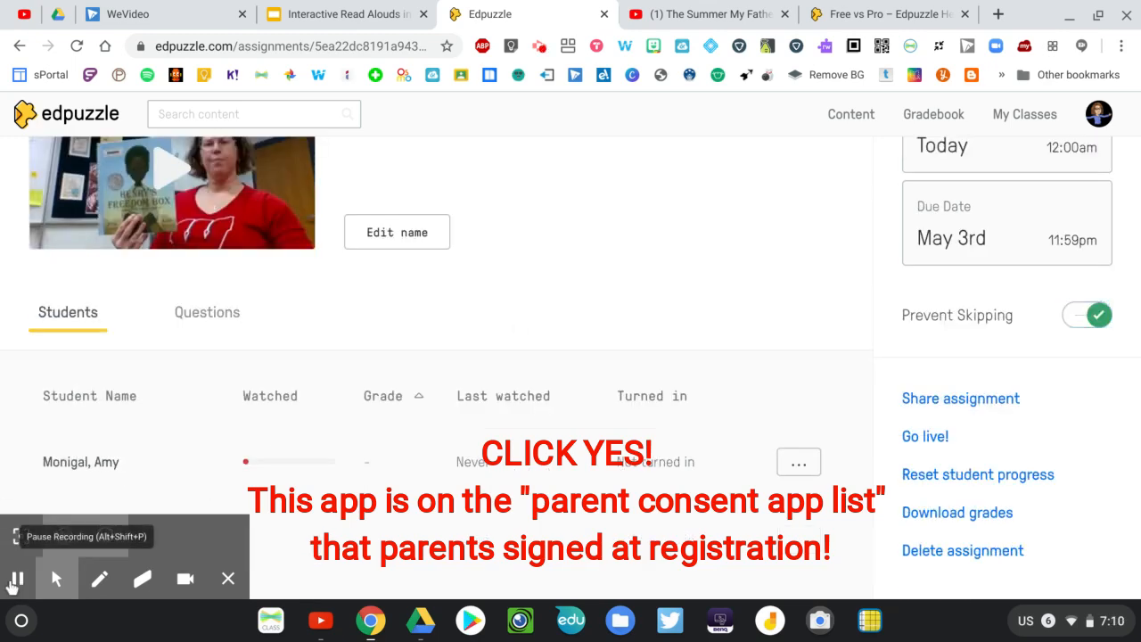
pyautogui.click(229, 580)
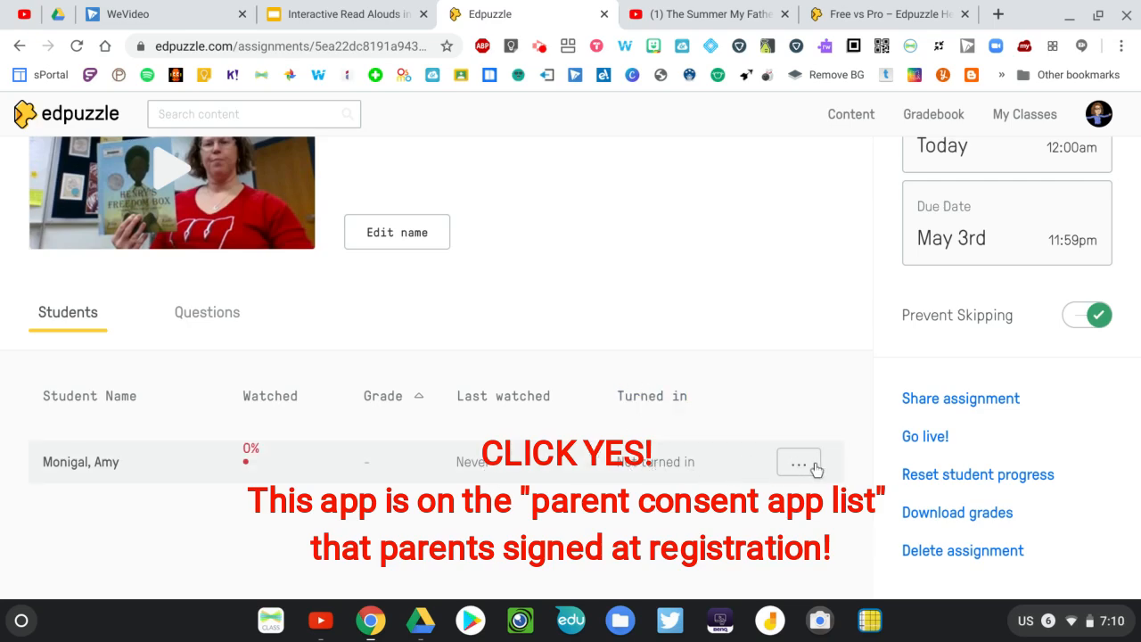
pyautogui.scroll(1, 747, 457)
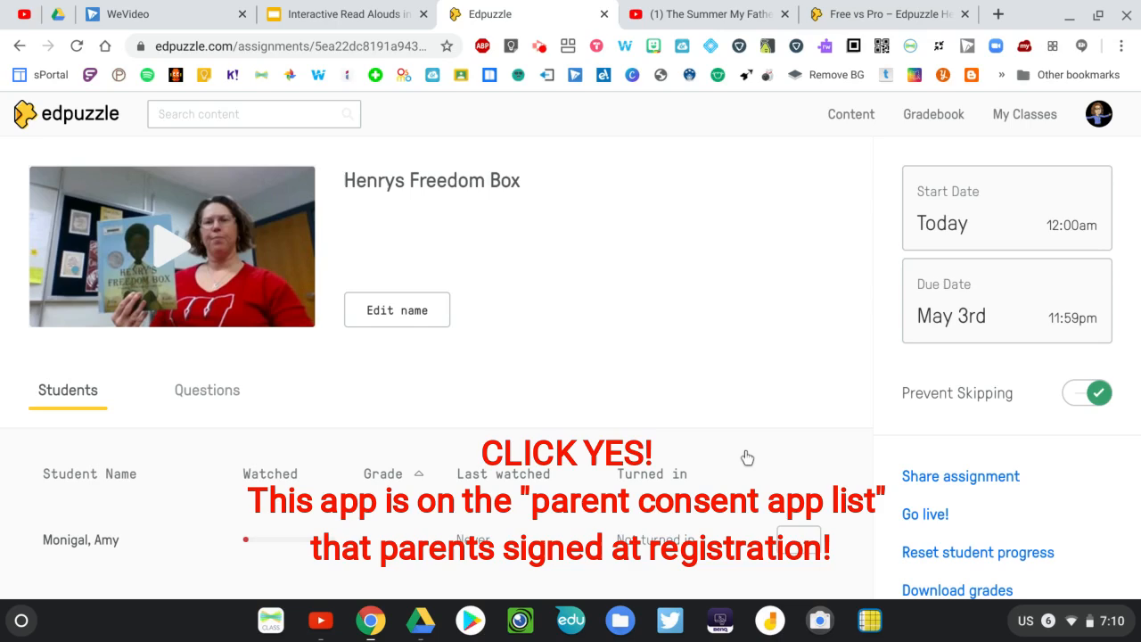
pyautogui.scroll(-1, 747, 457)
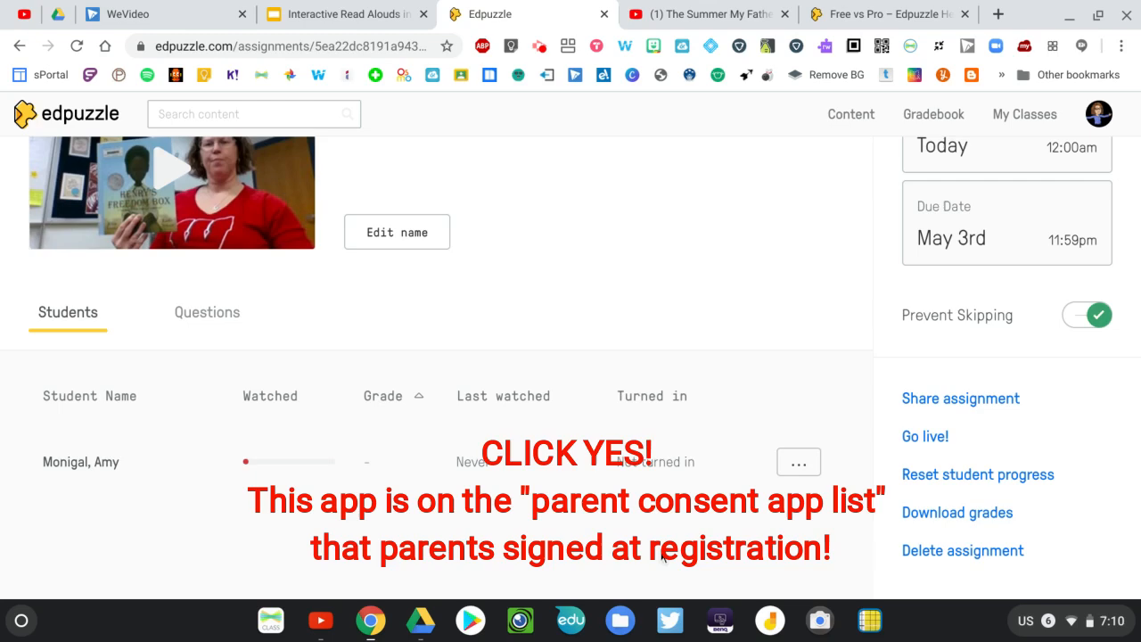
# Open the YouTube channel from the popular channels in the Content library
pyautogui.scroll(1, 601, 479)
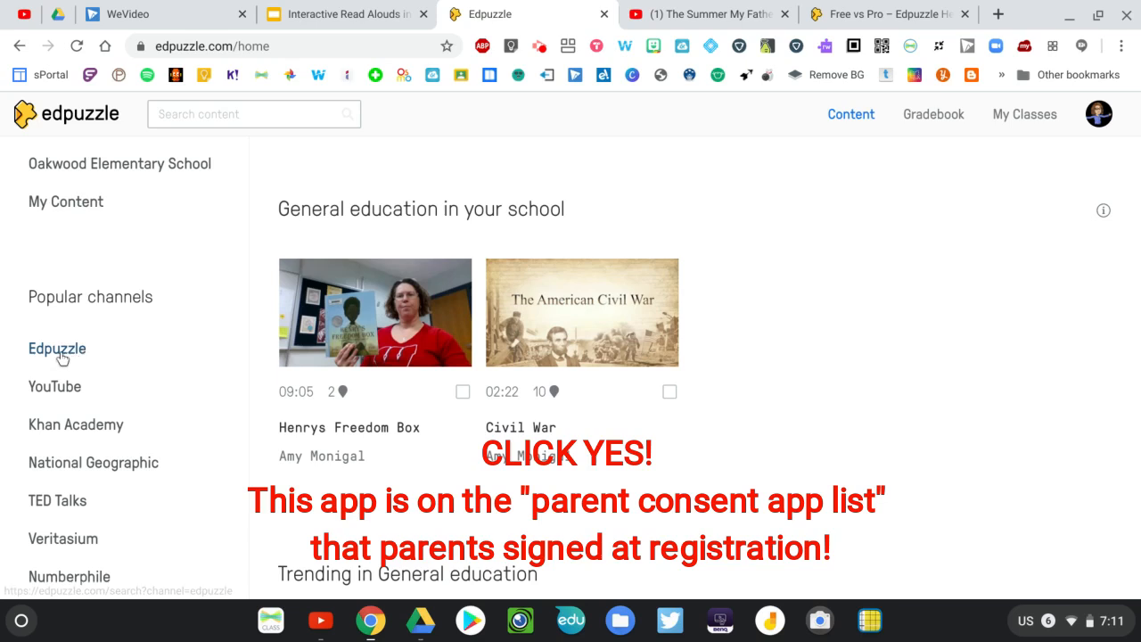
pyautogui.scroll(-1, 51, 472)
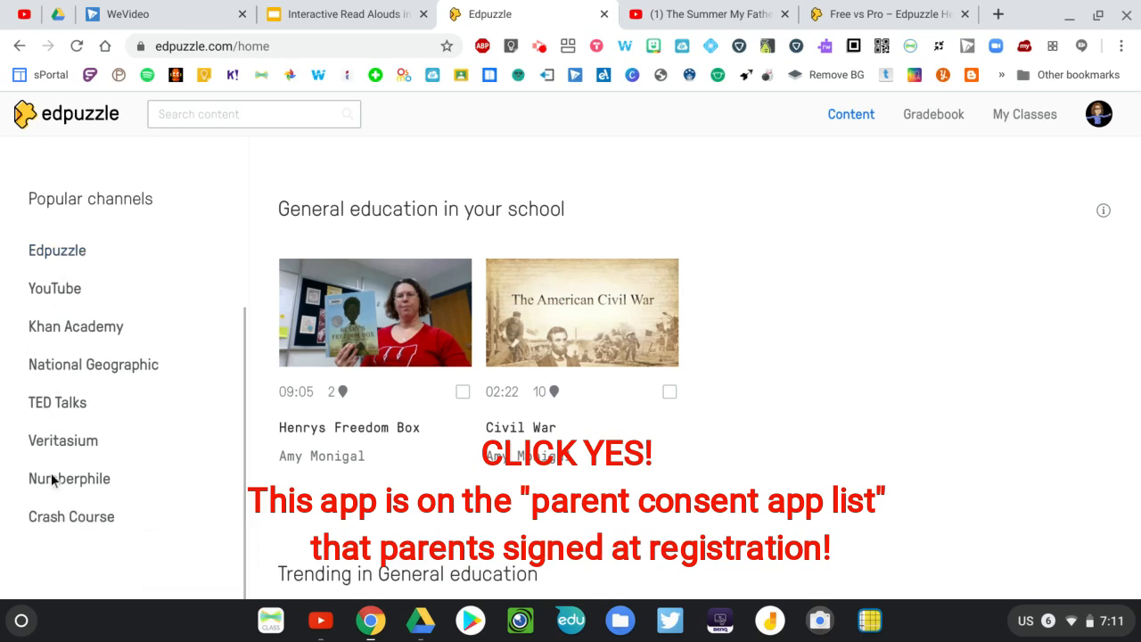
pyautogui.scroll(1, 51, 472)
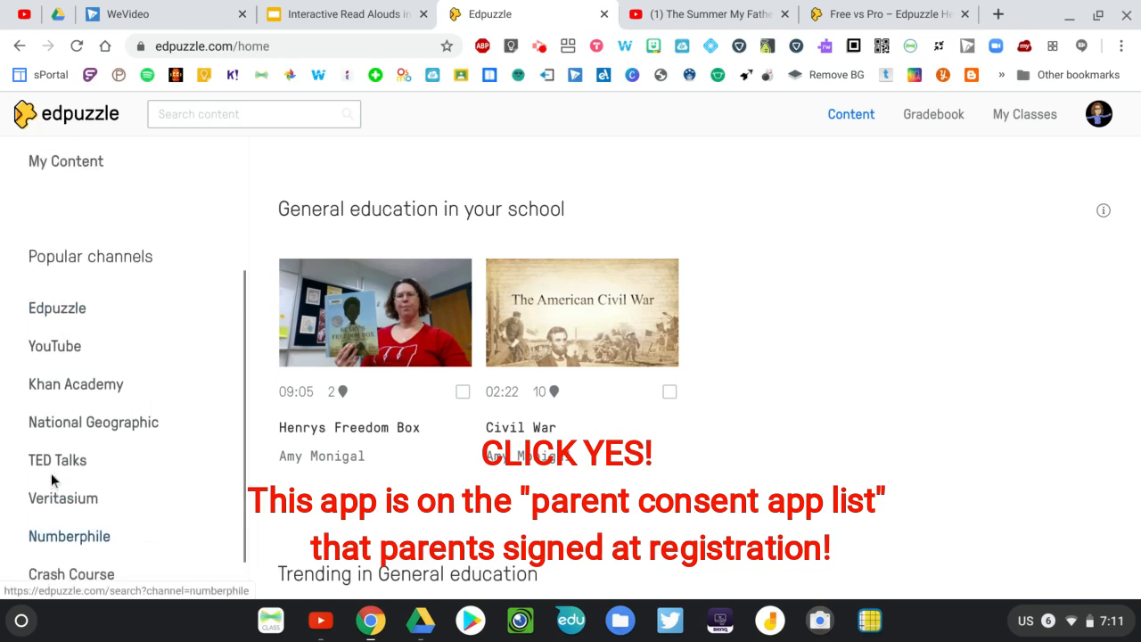
pyautogui.click(53, 348)
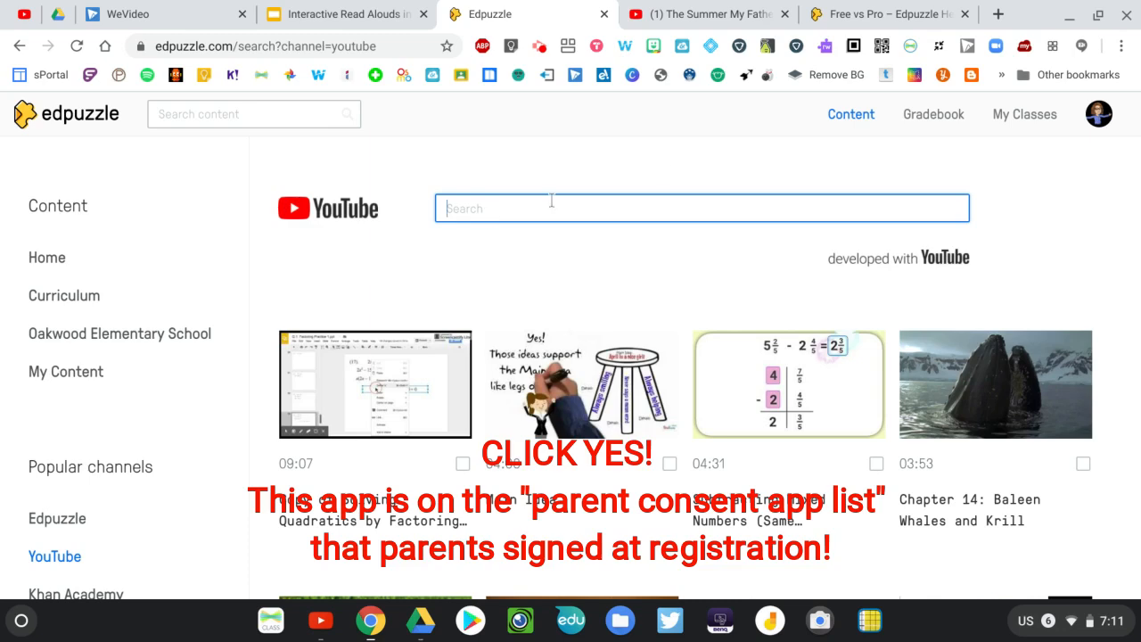
# Switch to the YouTube page of "The Summer My Father Was Ten" and copy the video's web address
pyautogui.click(661, 16)
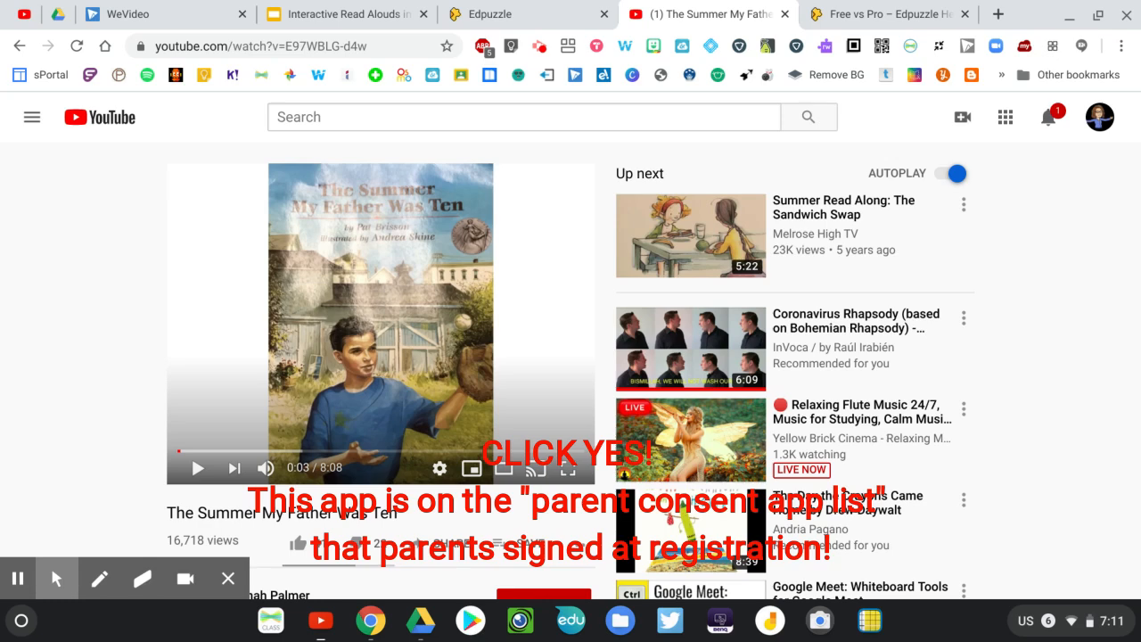
pyautogui.click(268, 45)
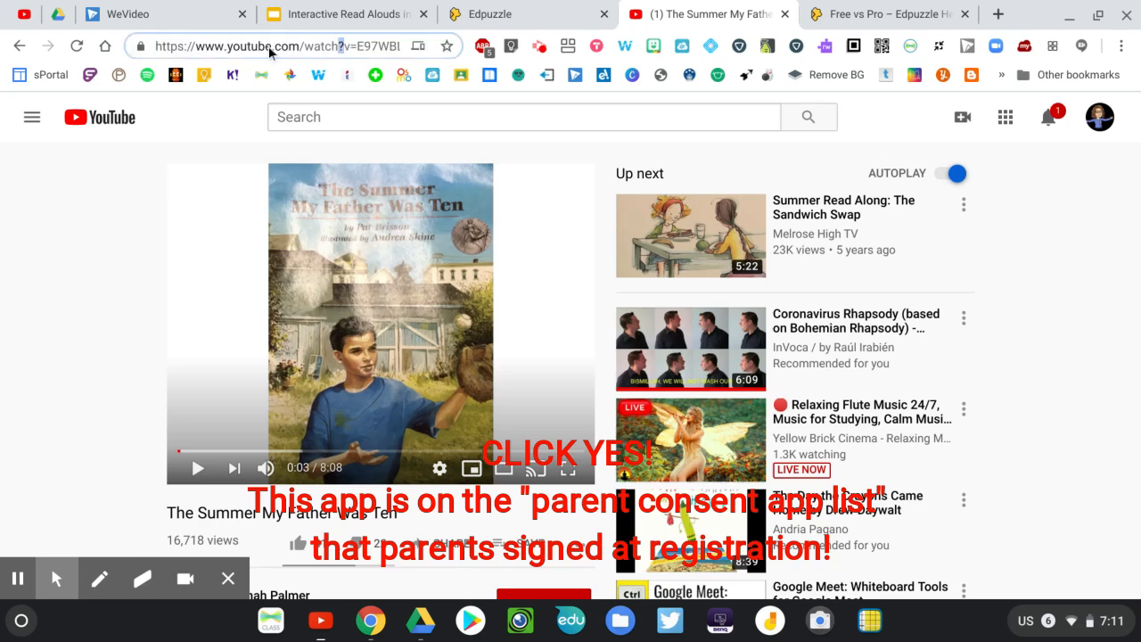
pyautogui.rightClick(268, 46)
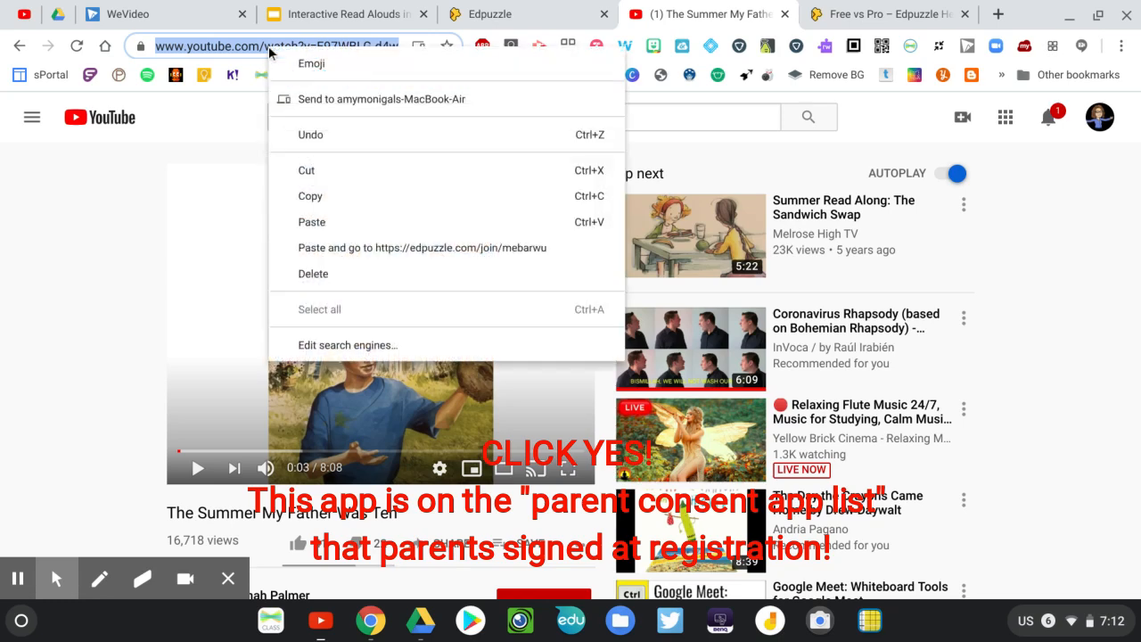
pyautogui.click(311, 192)
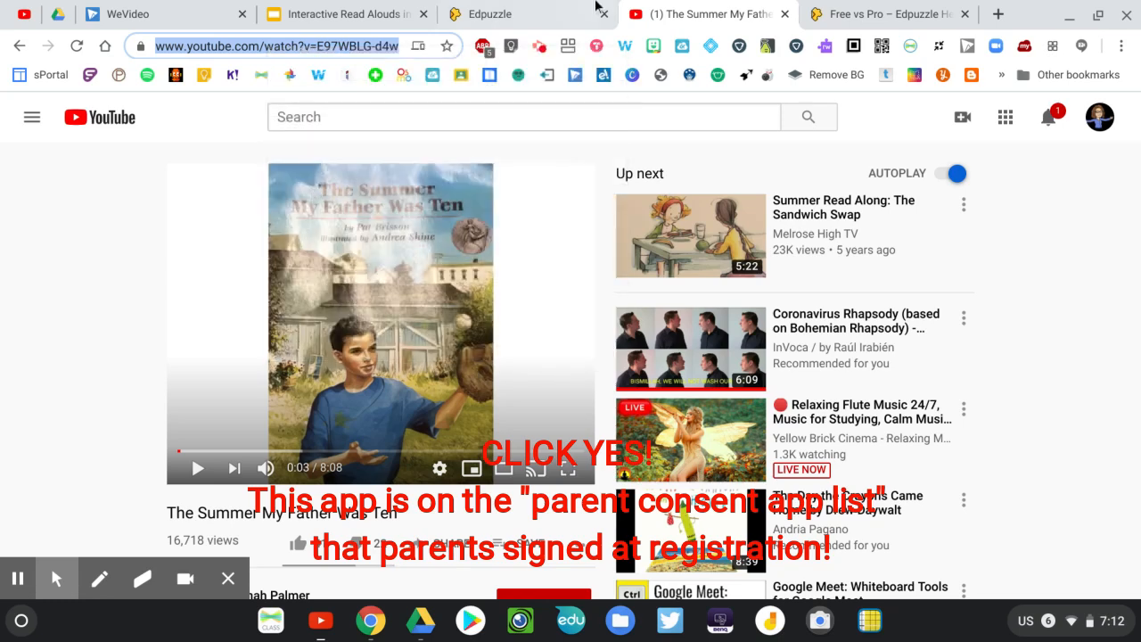
# Return to Edpuzzle and bring in "The Summer My Father Was Ten" by searching the YouTube channel with the copied web address
pyautogui.click(532, 16)
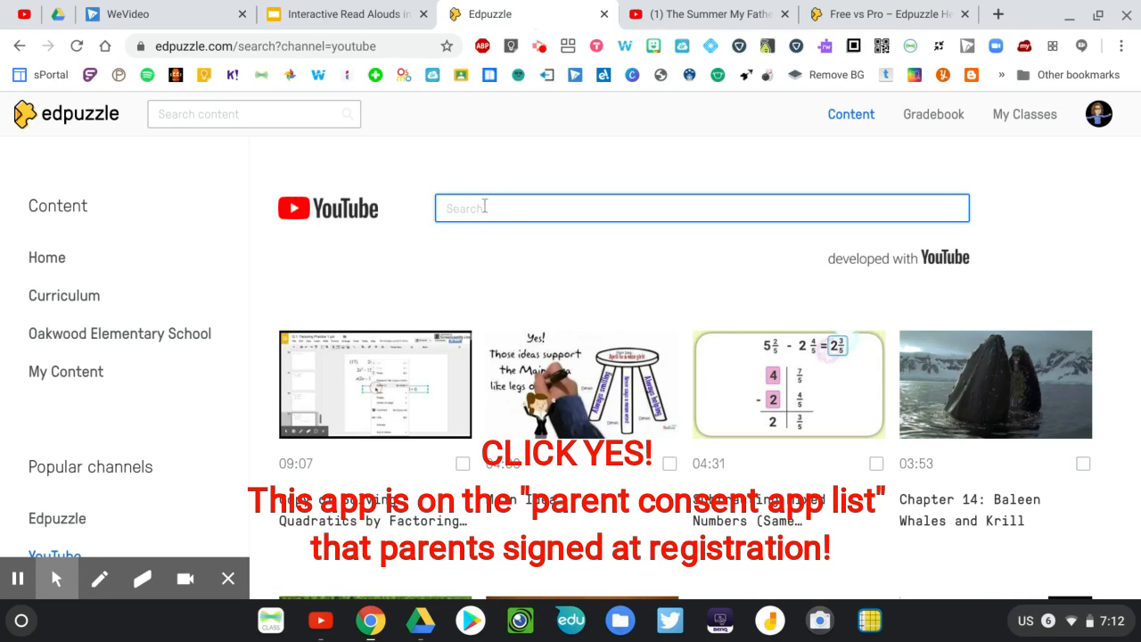
pyautogui.hotkey('ctrl', 'v')
pyautogui.press('Return')
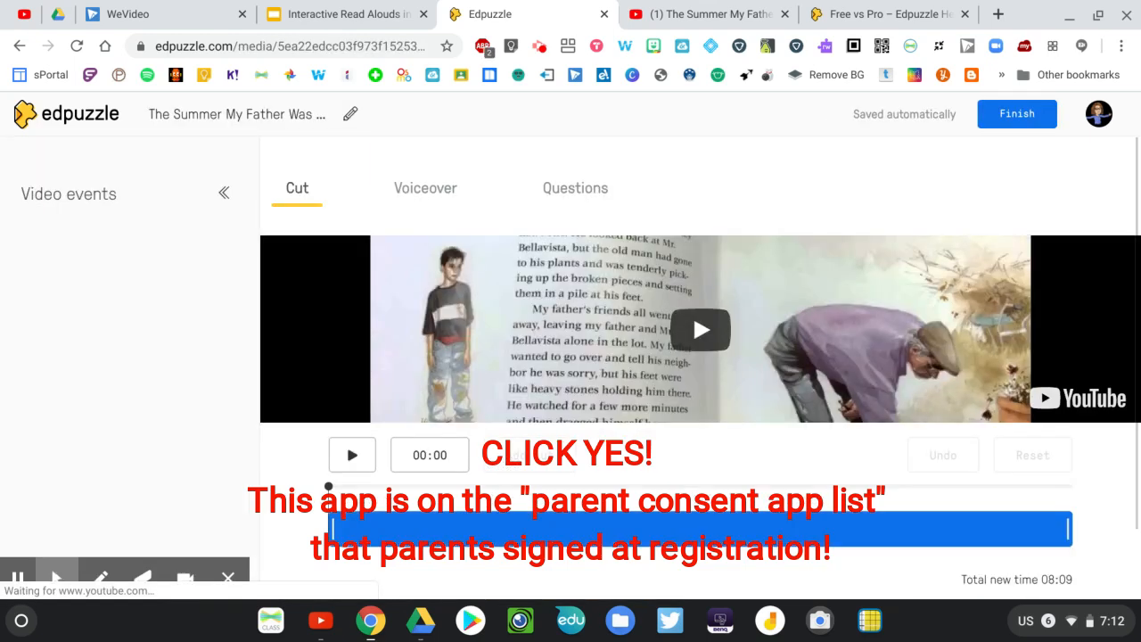
pyautogui.scroll(-1, 514, 295)
pyautogui.scroll(1, 513, 295)
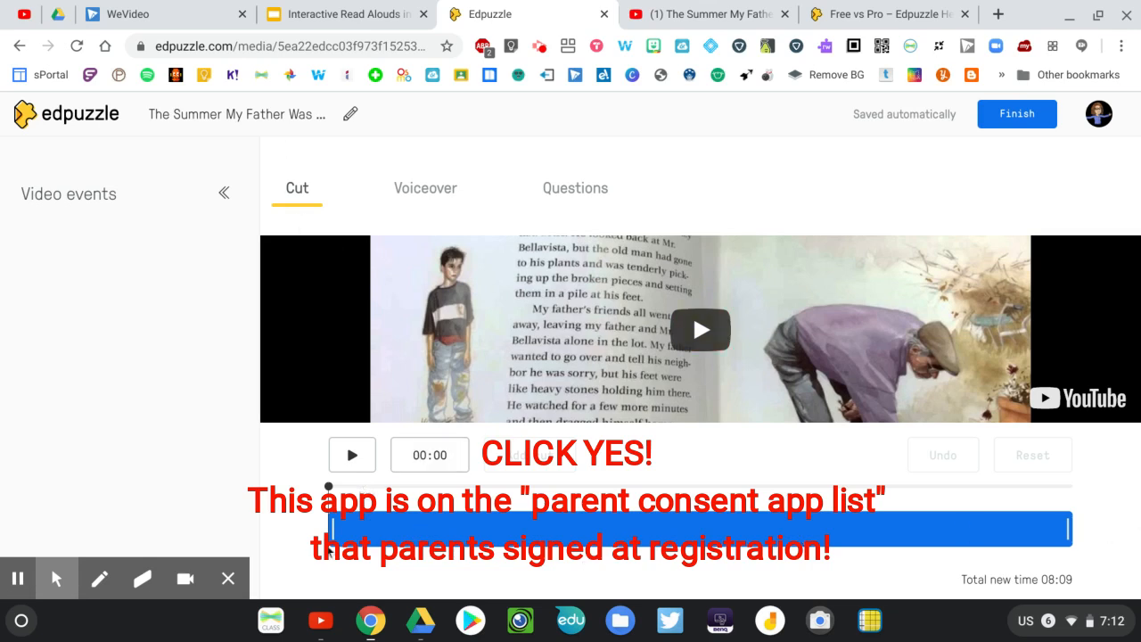
# View the question options for the video, finish the lesson without adding any, and open My Content
pyautogui.click(581, 191)
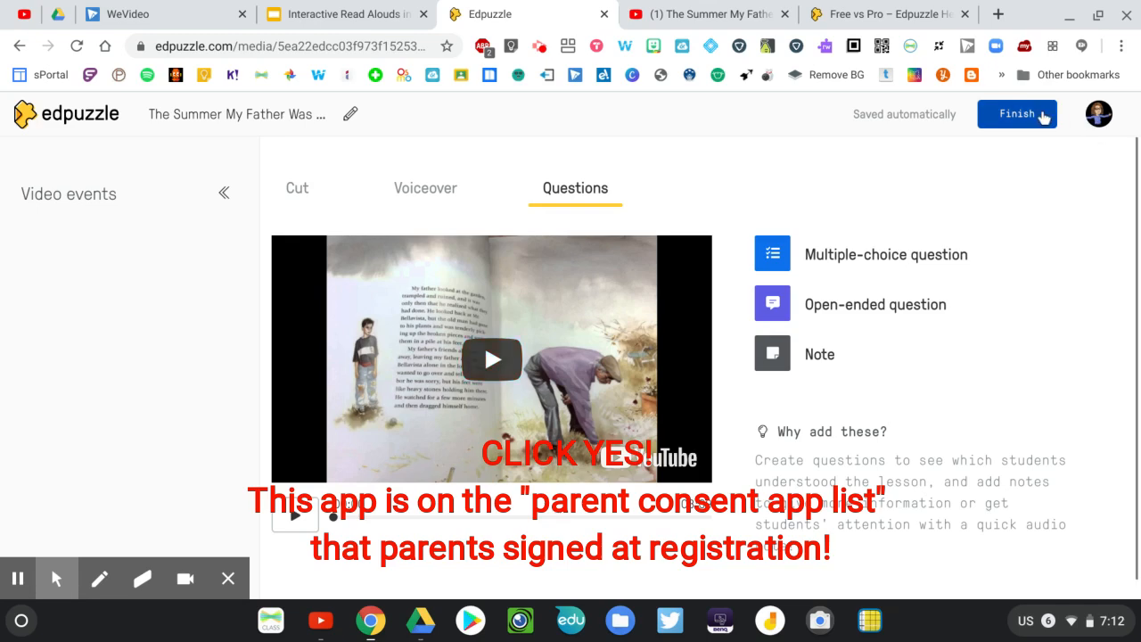
pyautogui.click(1017, 114)
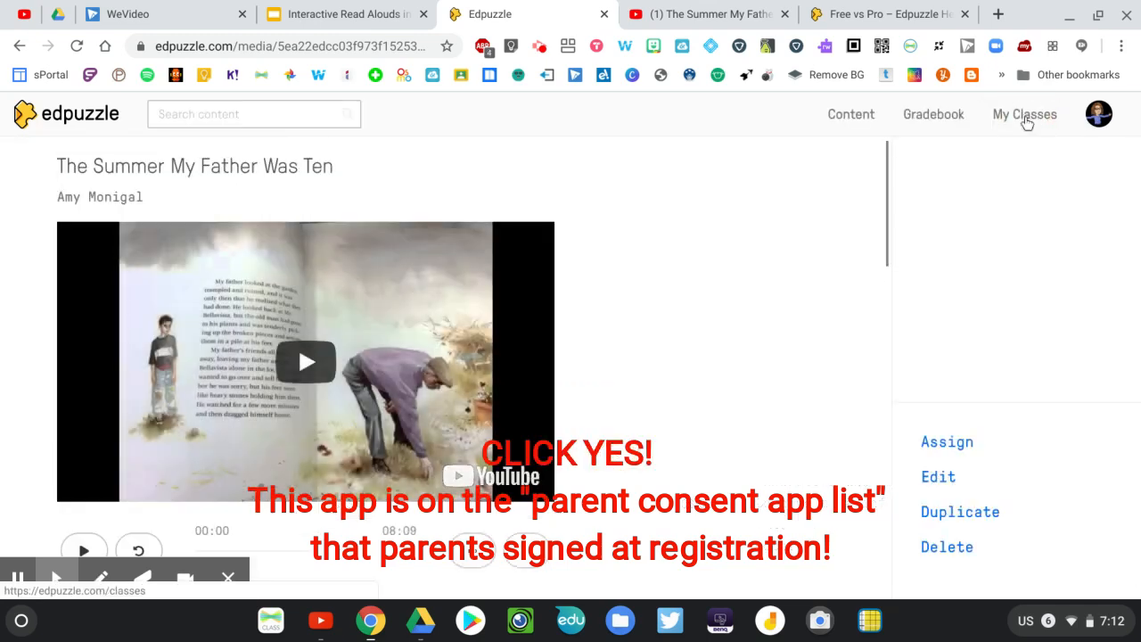
pyautogui.click(842, 121)
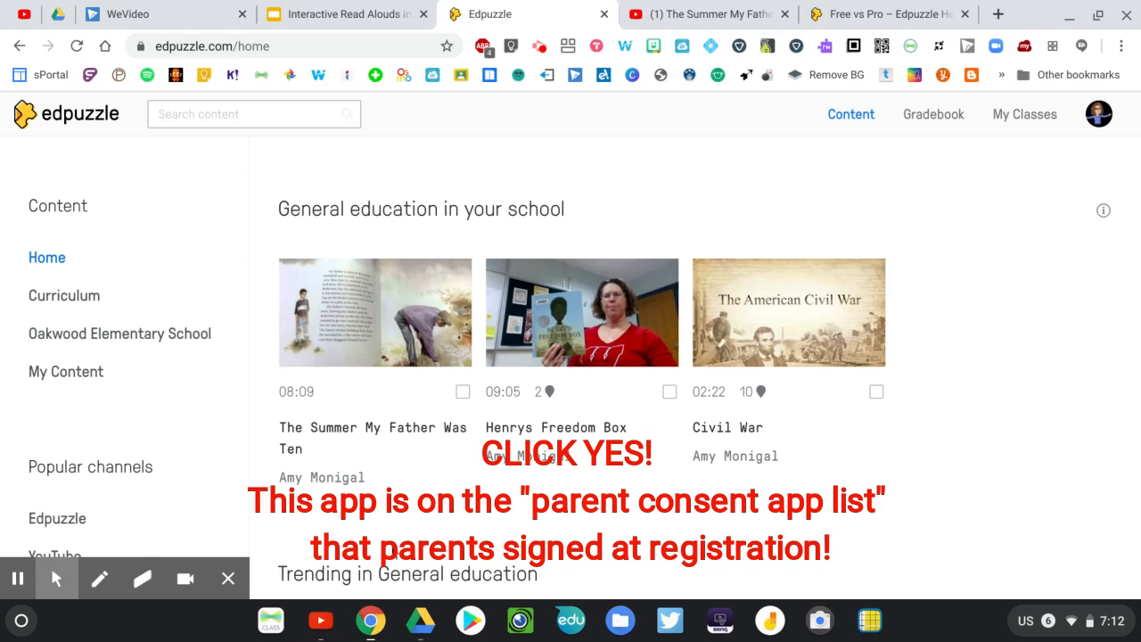
pyautogui.click(78, 376)
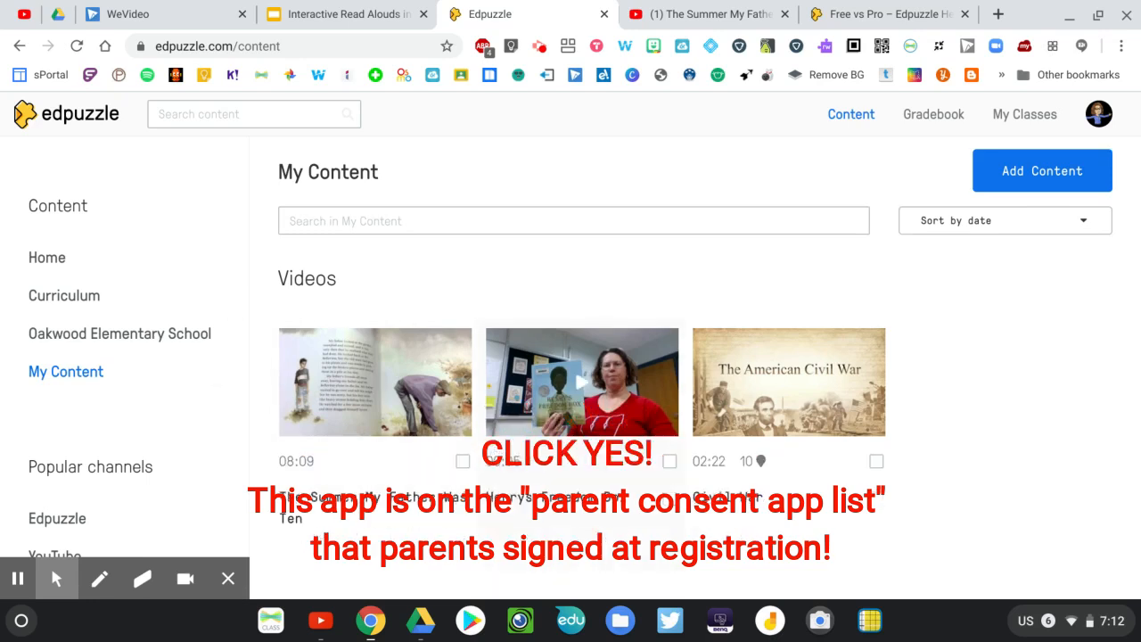
# Review the Practice Edpuzzle class's assignments with and without a due date, and its student list
pyautogui.click(1039, 121)
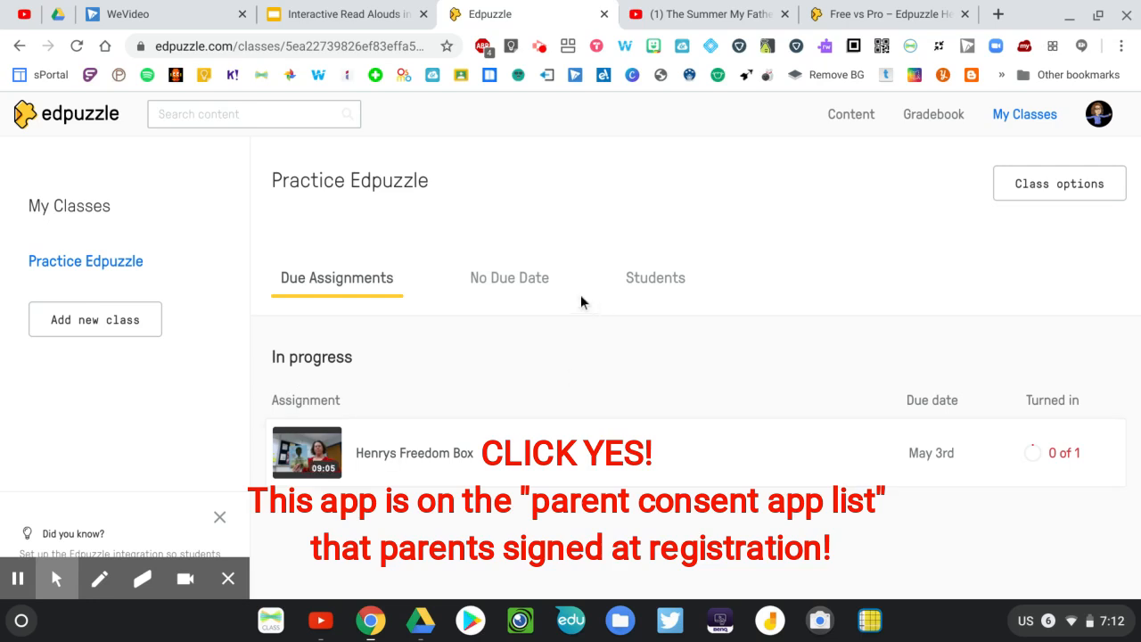
pyautogui.click(535, 291)
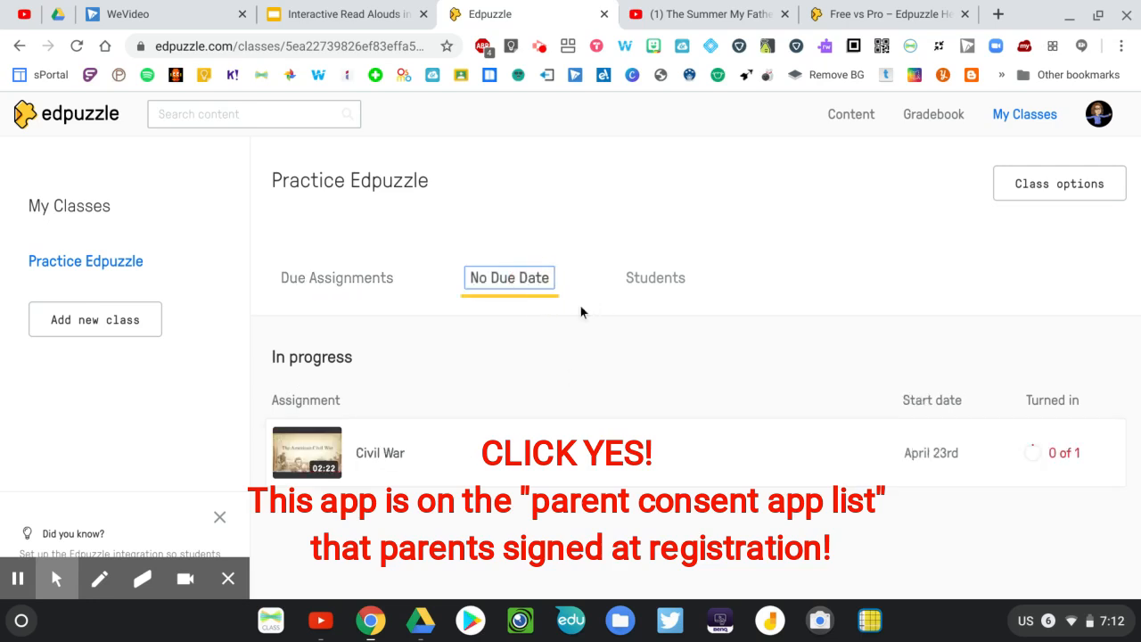
pyautogui.click(650, 279)
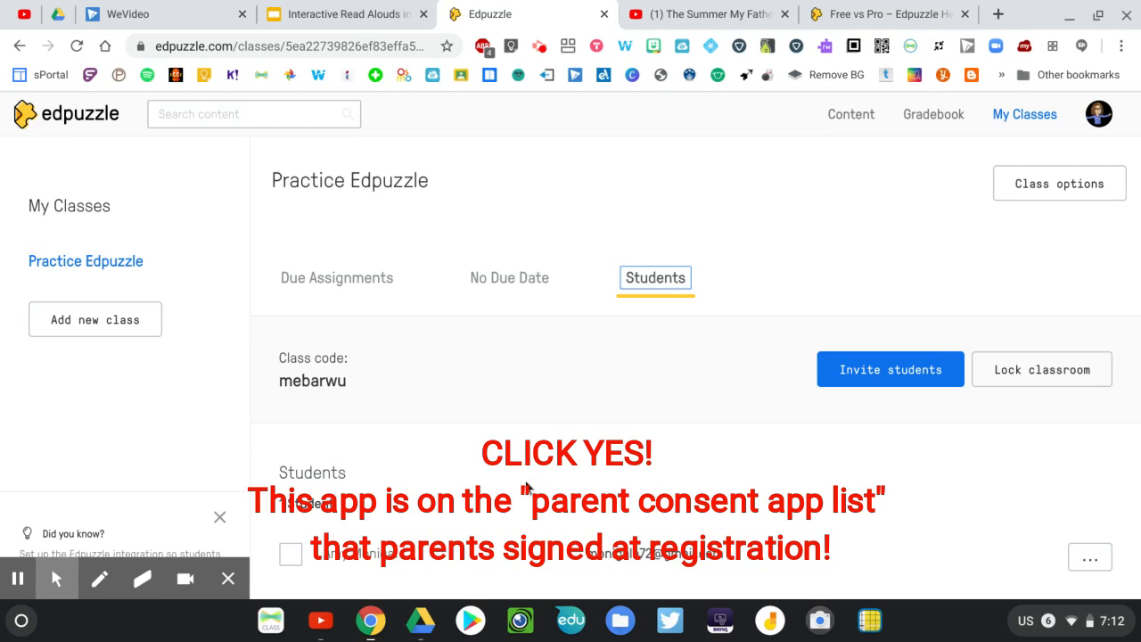
pyautogui.scroll(-1, 526, 486)
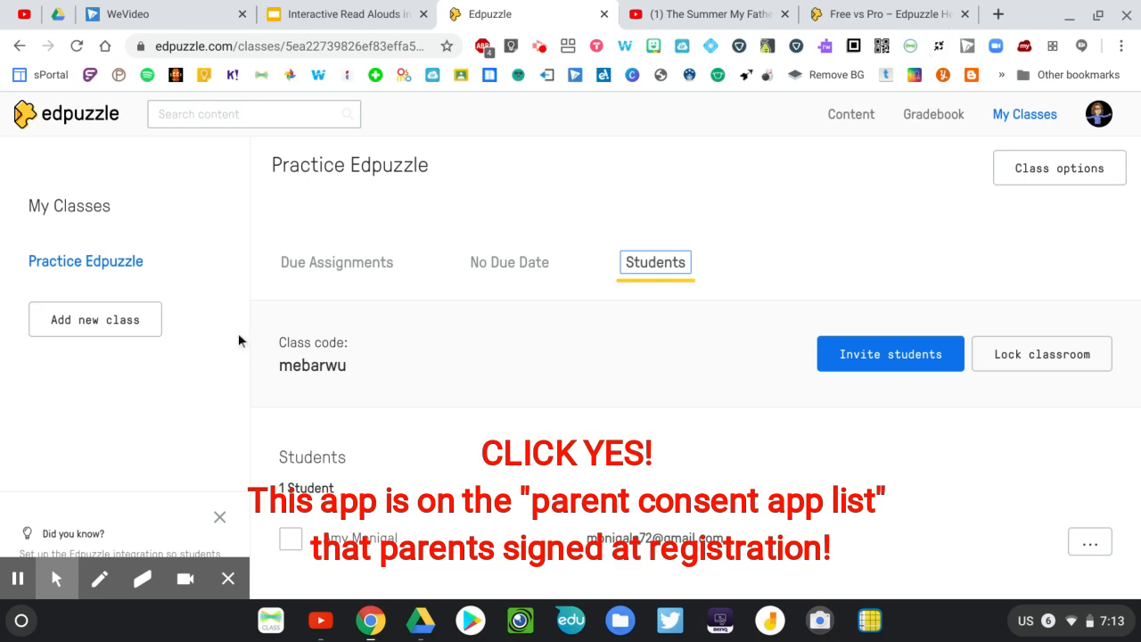
pyautogui.click(18, 579)
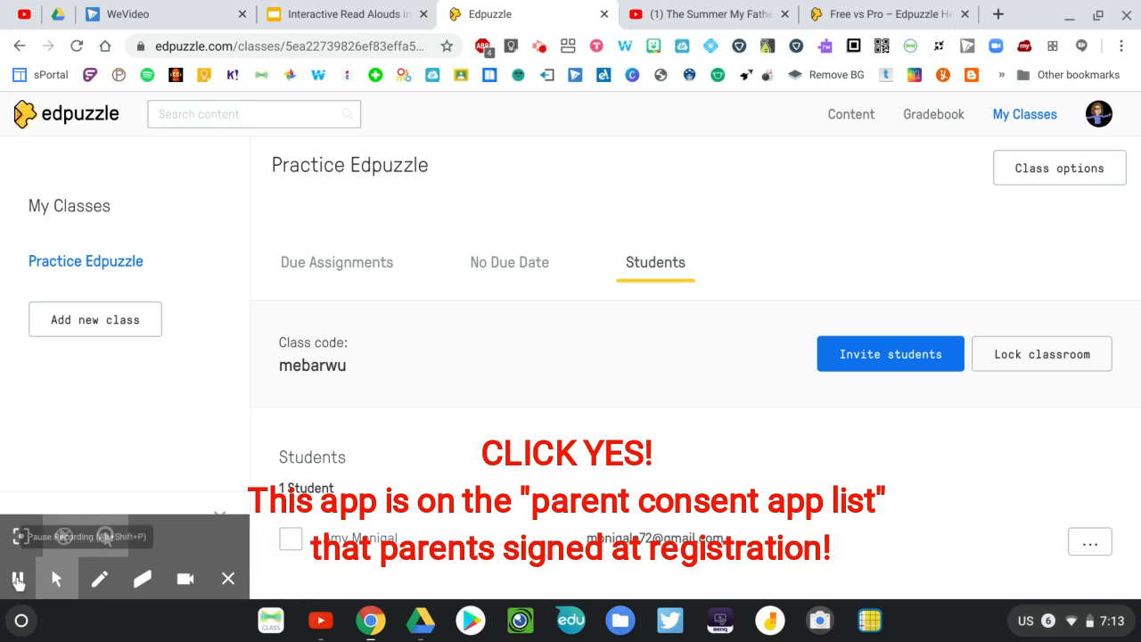
# Switch to the Edpuzzle Help Center and look through the LMS Integrations articles
pyautogui.click(886, 16)
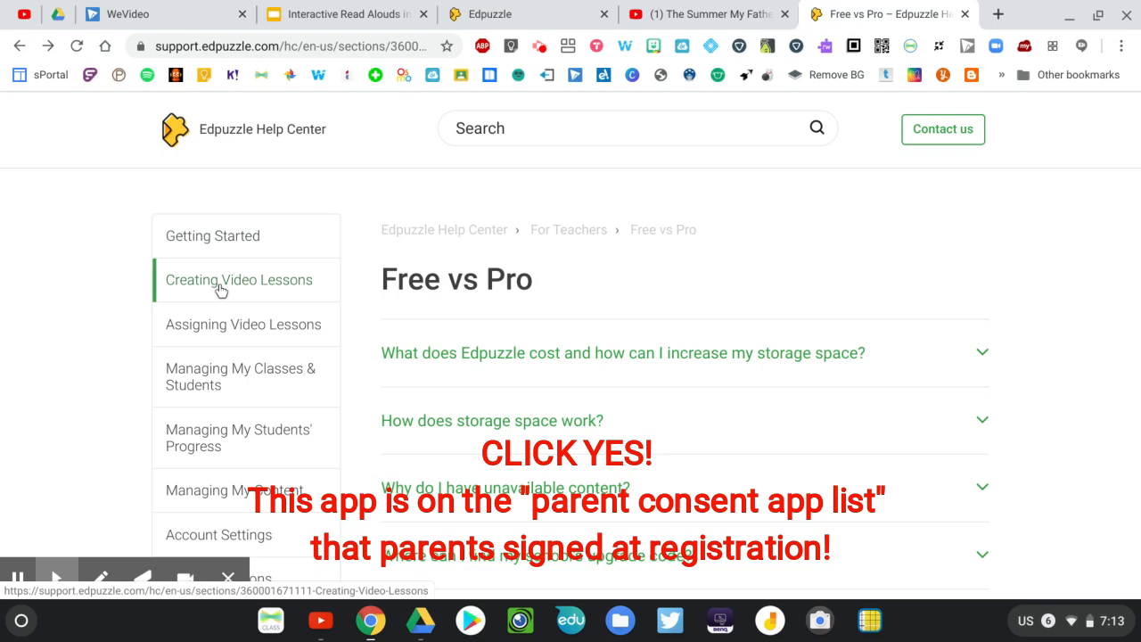
pyautogui.scroll(-1, 220, 451)
pyautogui.scroll(-4, 223, 456)
pyautogui.click(256, 356)
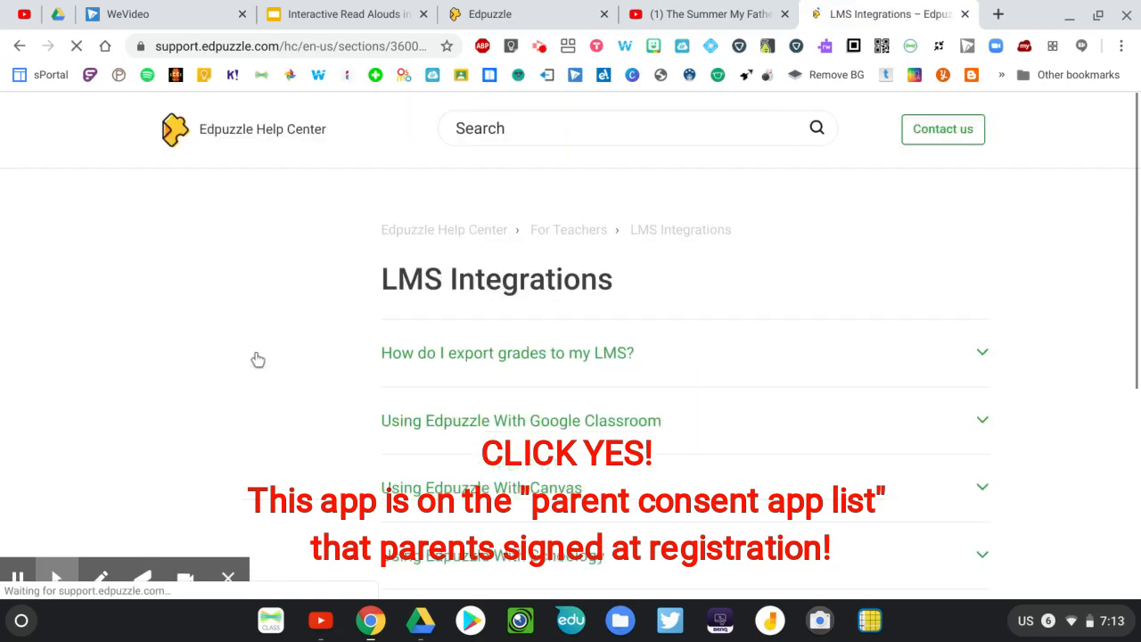
pyautogui.scroll(-3, 452, 384)
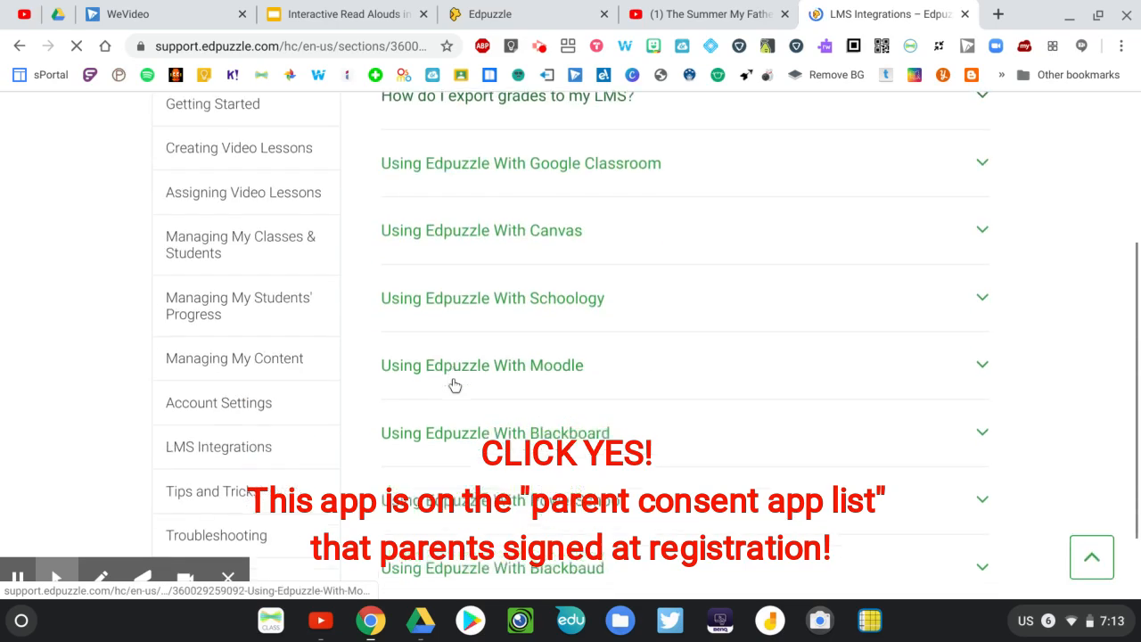
pyautogui.scroll(-1, 453, 384)
pyautogui.scroll(1, 454, 384)
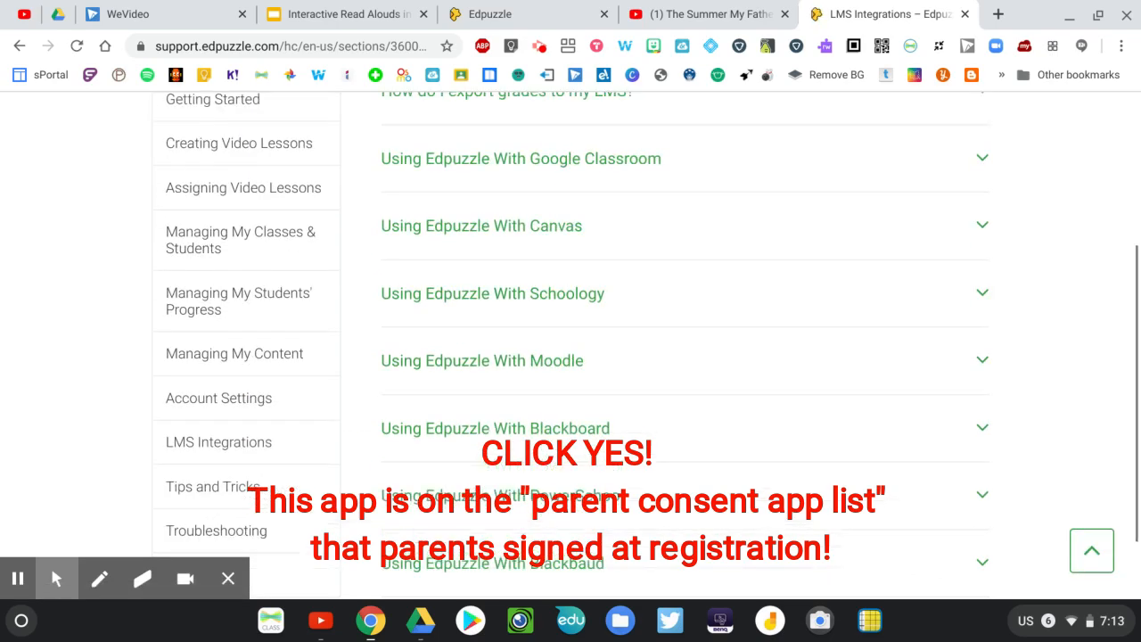
pyautogui.scroll(1, 535, 374)
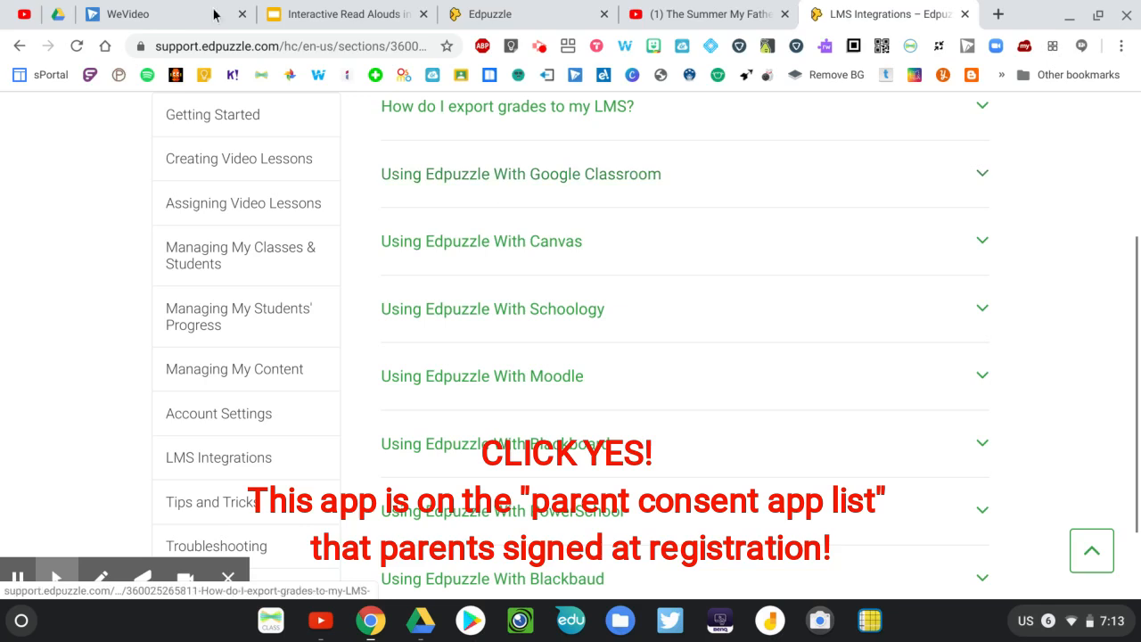